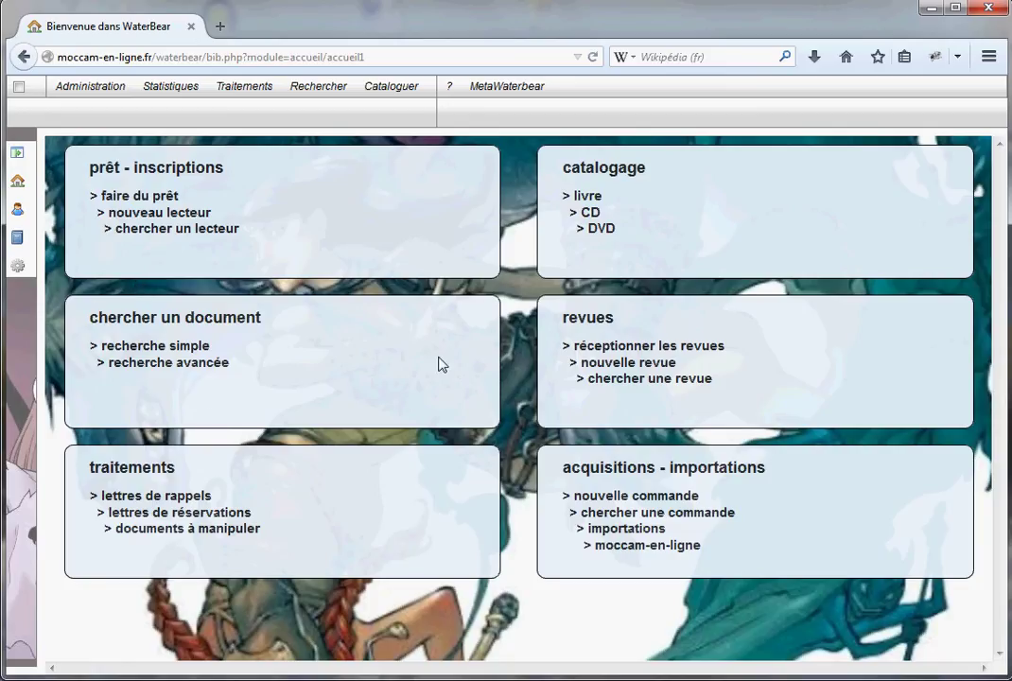
Step: Open the simple document search and look through its results list, record and baskets views before returning to the criteria
left_click(146, 352)
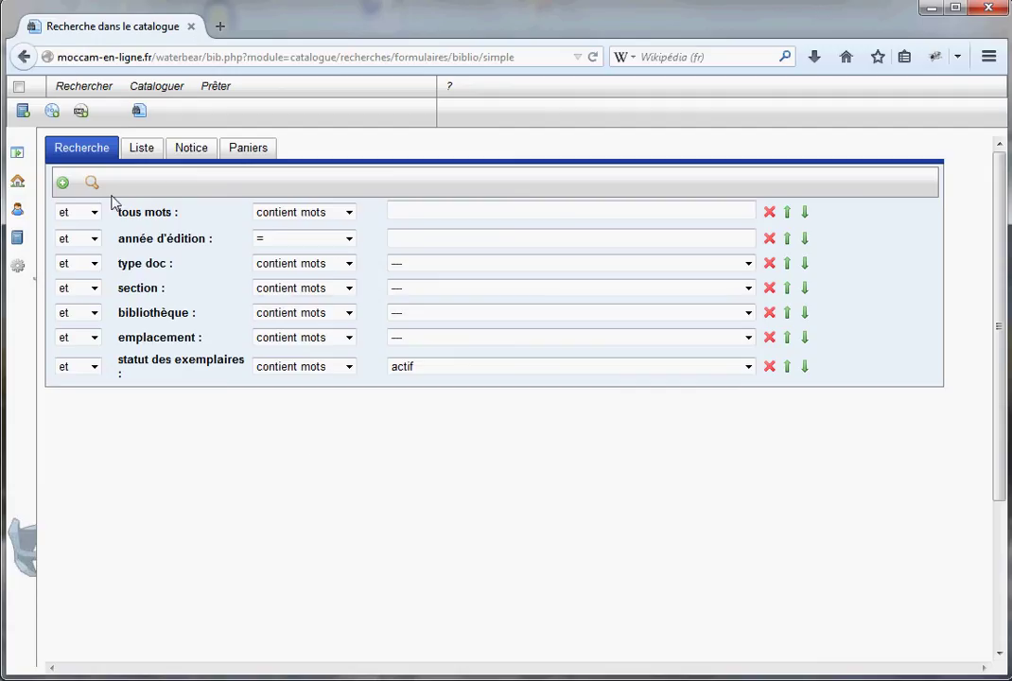
left_click(142, 157)
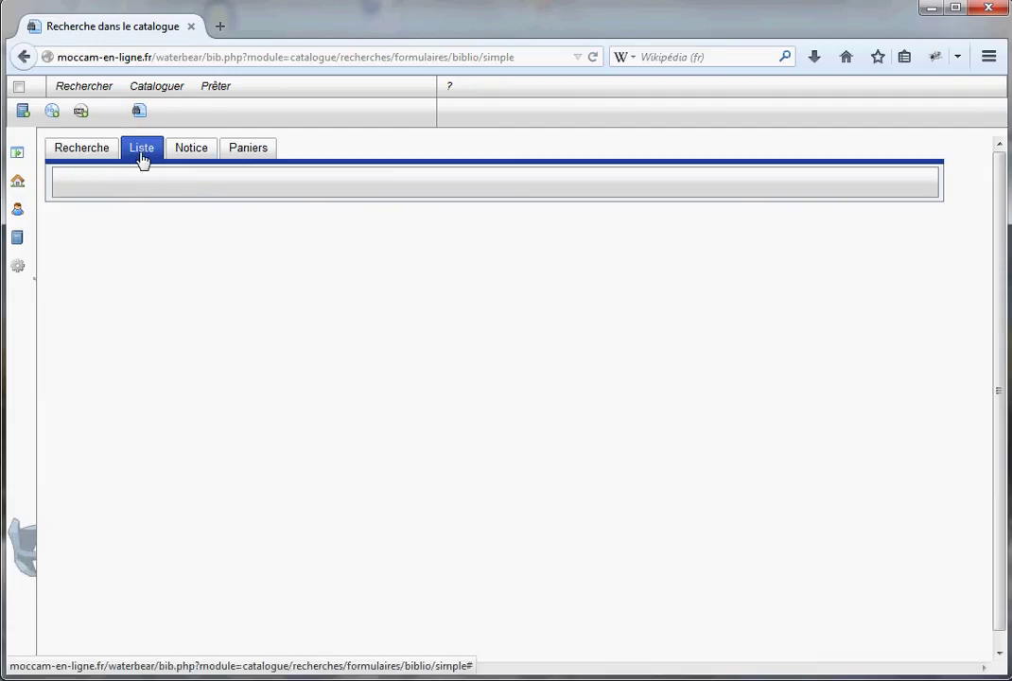
left_click(190, 158)
left_click(248, 159)
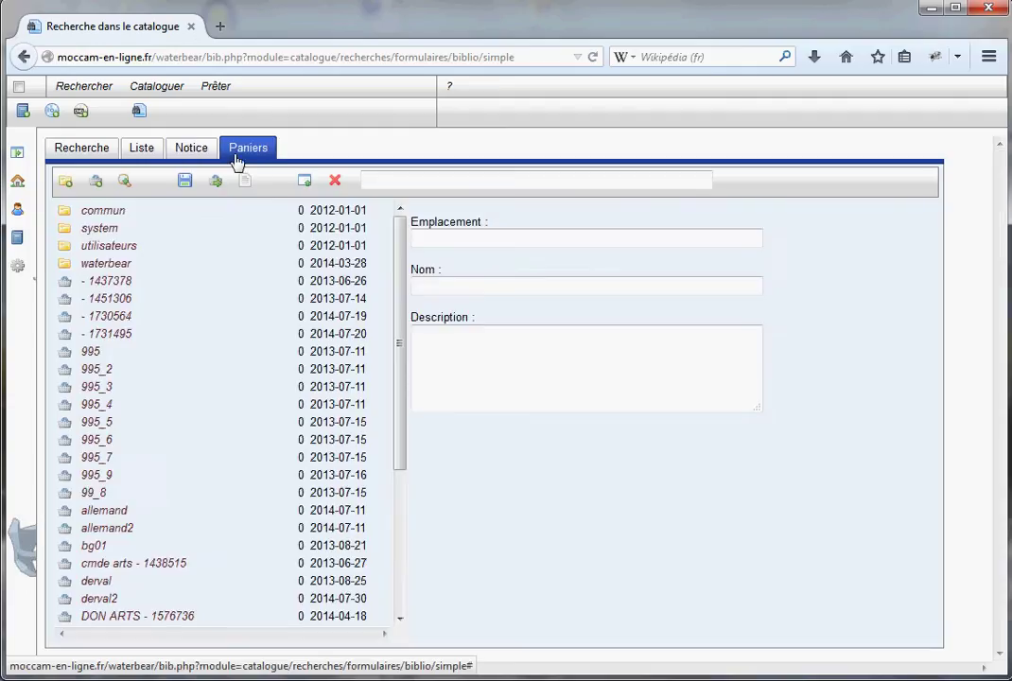
left_click(83, 152)
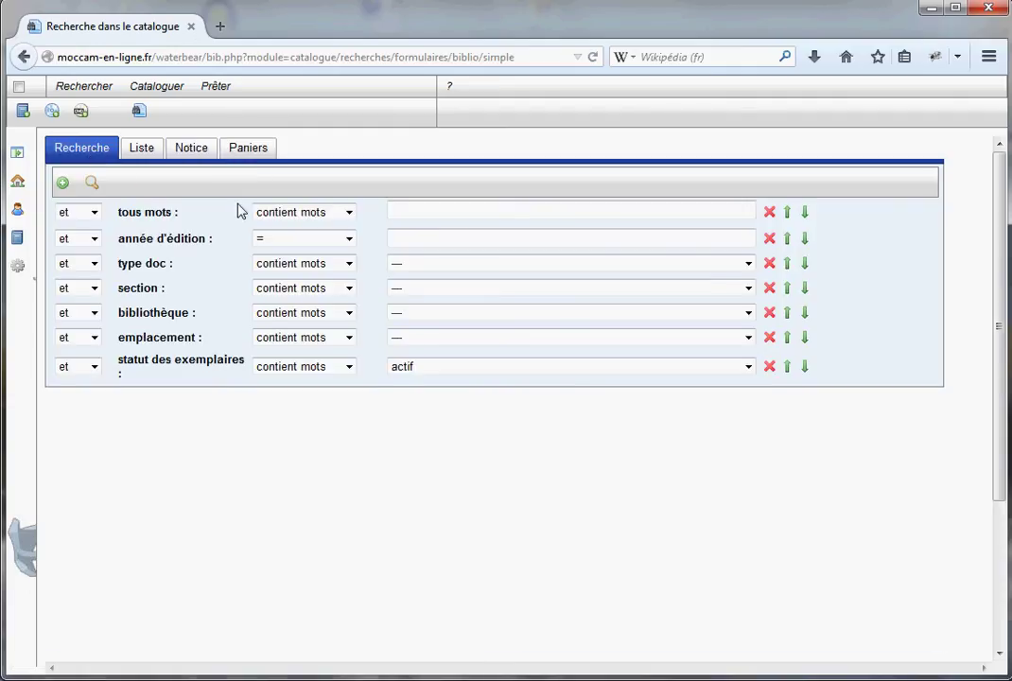
left_click(144, 151)
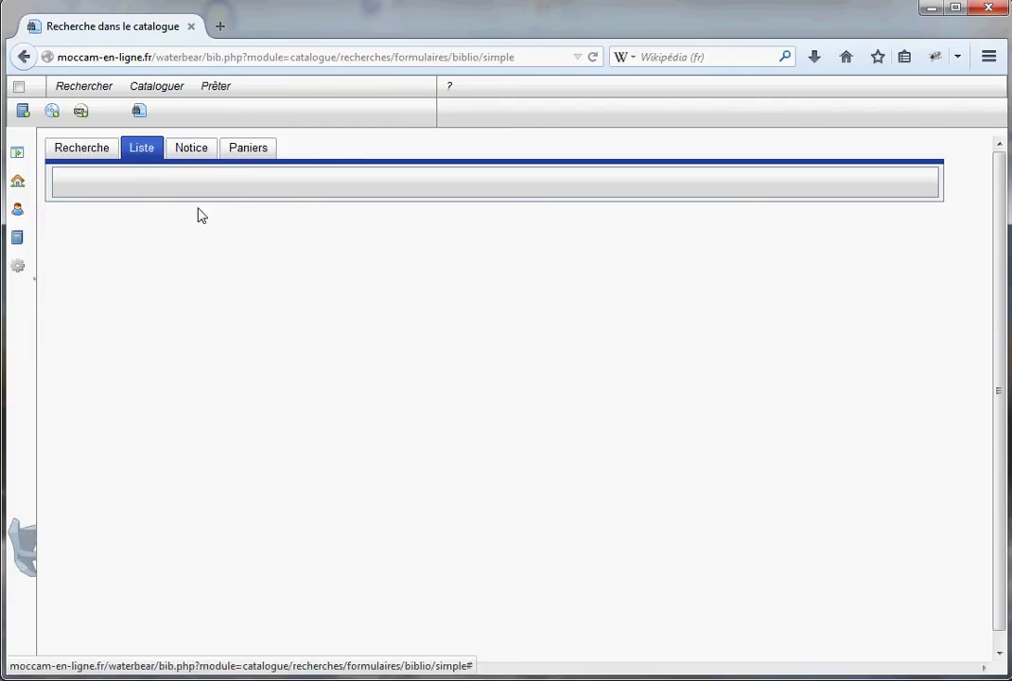
left_click(193, 155)
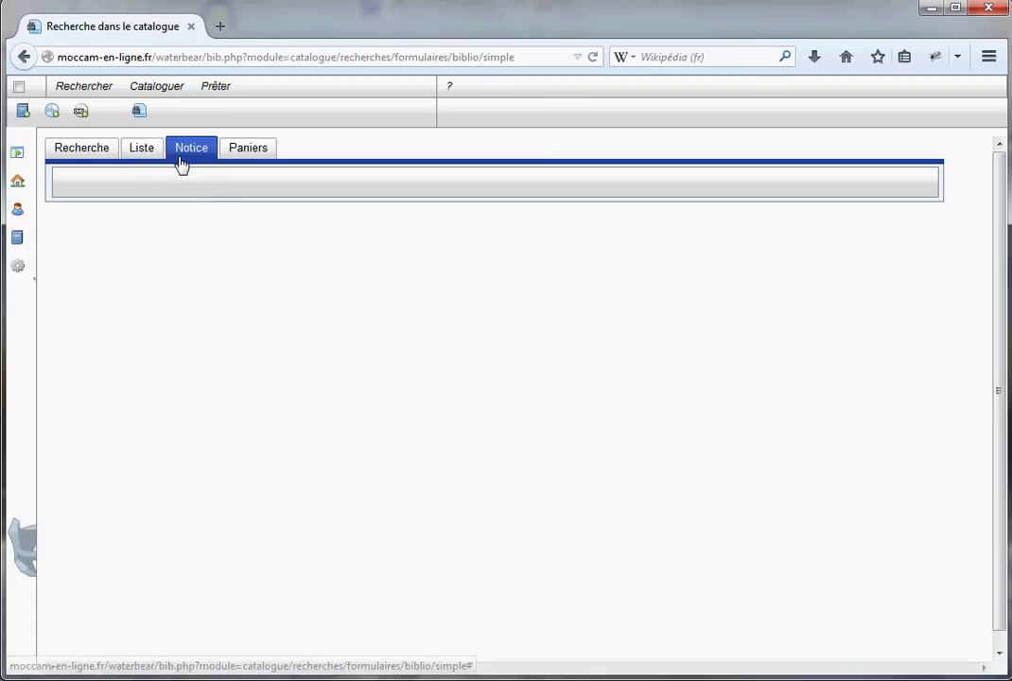
left_click(246, 155)
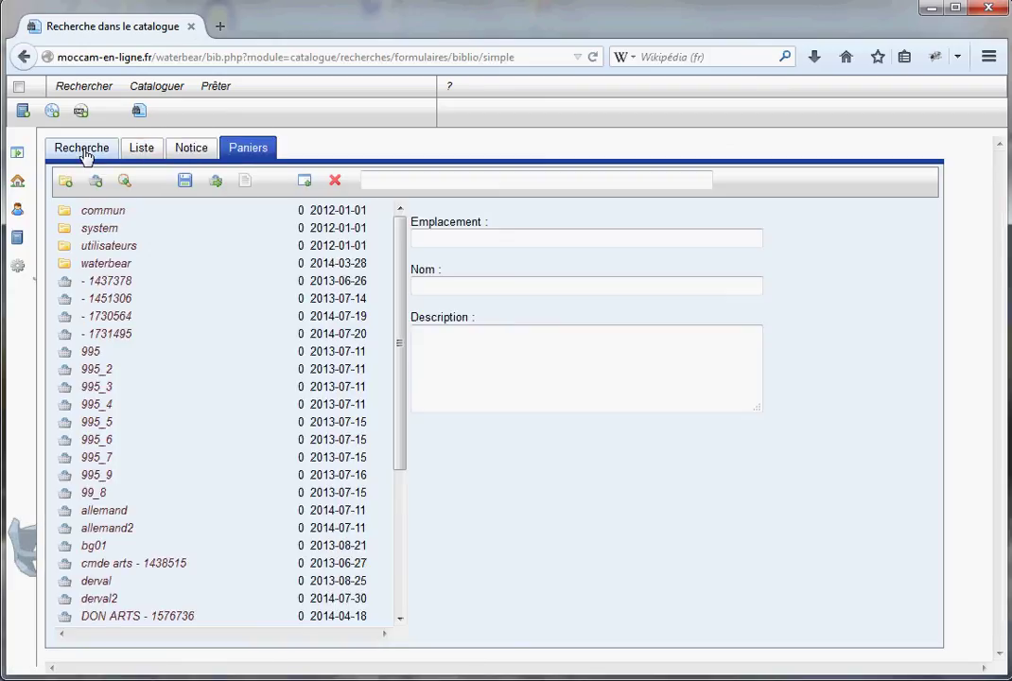
left_click(84, 151)
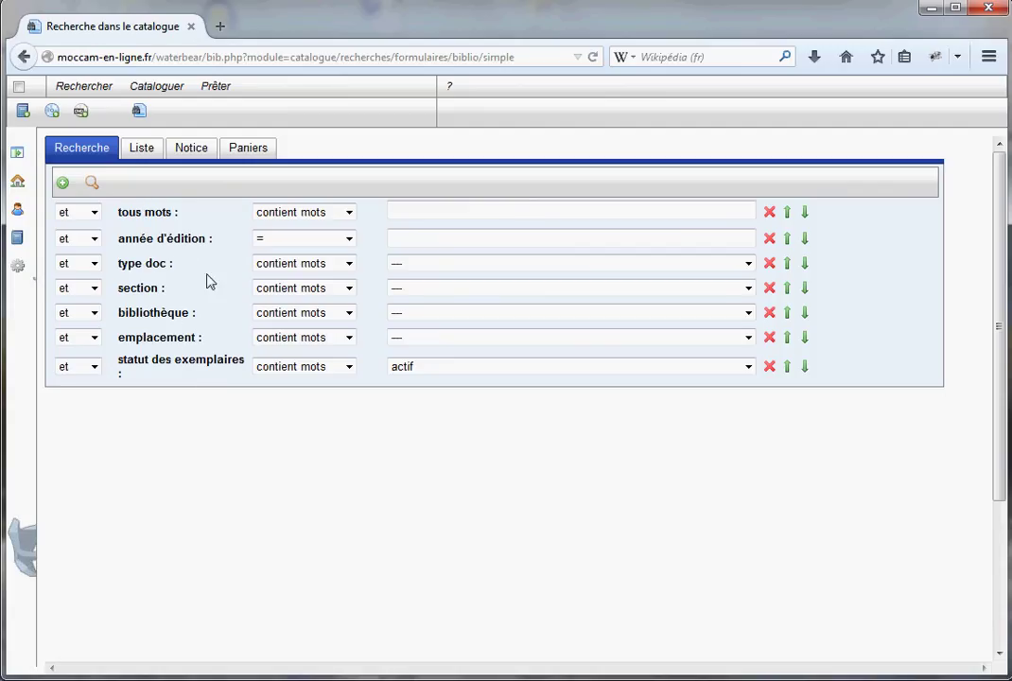
Step: Add a "langue d'origine" criterion to the search form and remove the "section" and "type doc" criteria
left_click(62, 186)
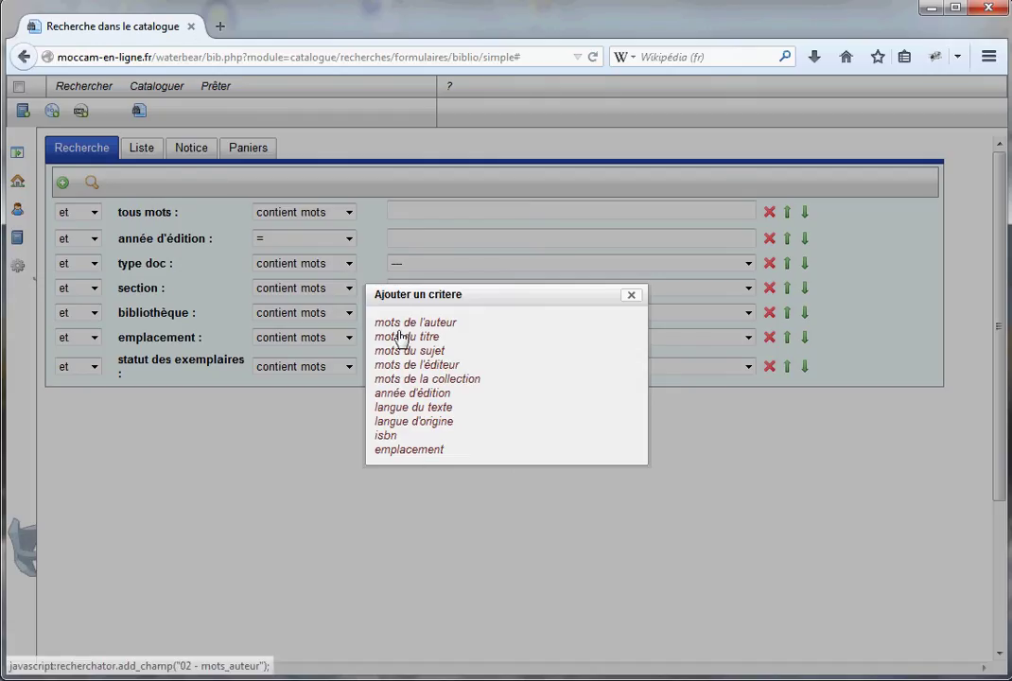
left_click(415, 424)
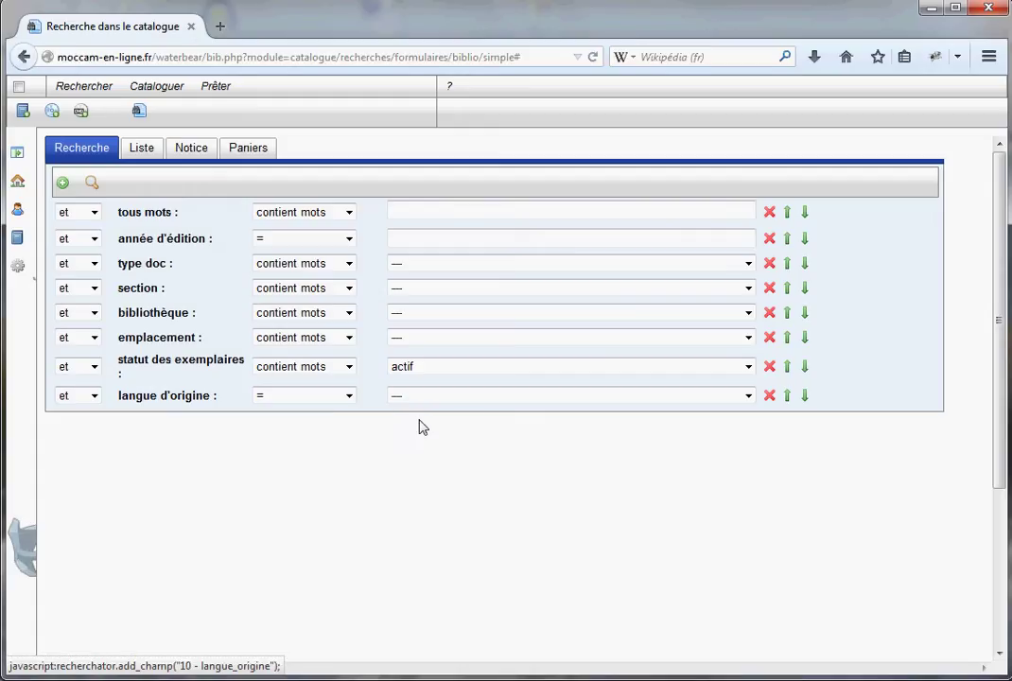
left_click(770, 289)
left_click(770, 264)
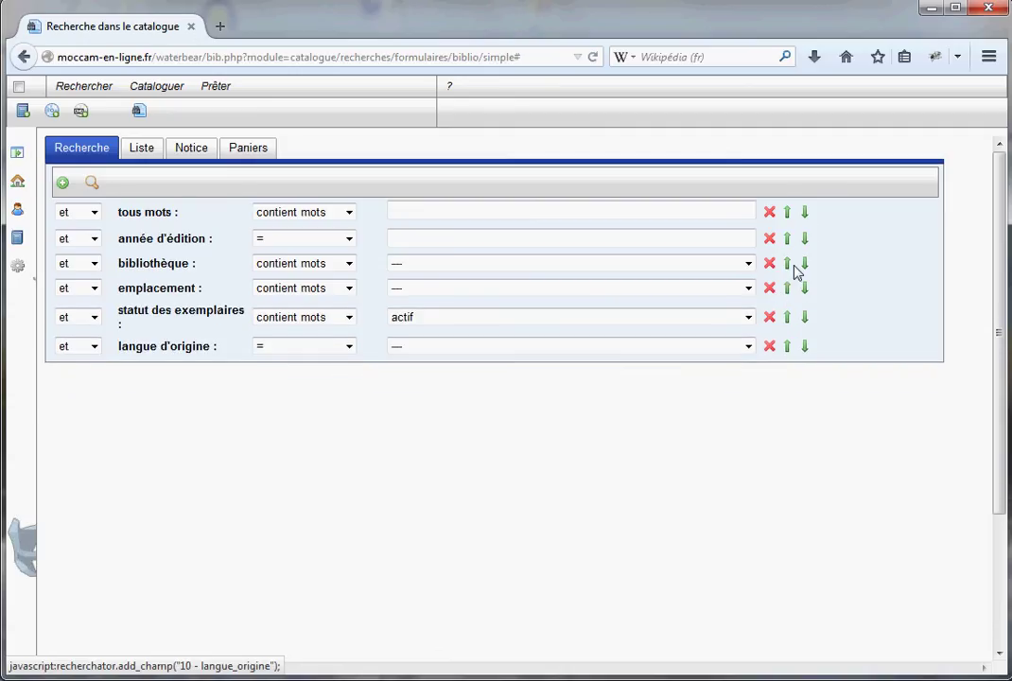
Step: Move the "tous mots" criterion down two places, and reload the page to restore the default search form
left_click(805, 216)
left_click(805, 238)
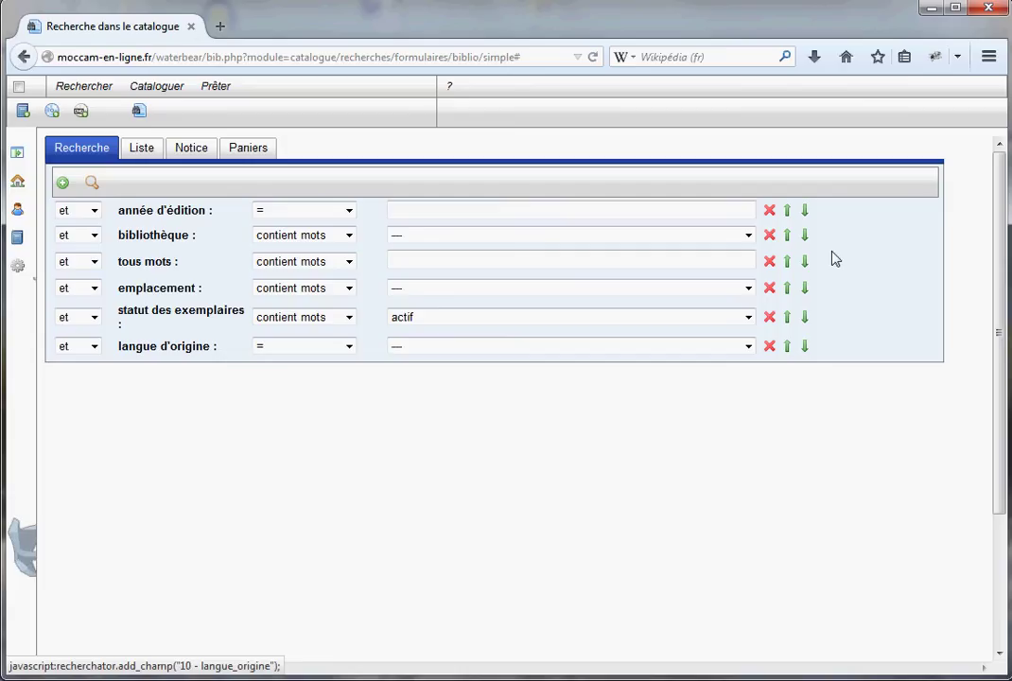
key("F5")
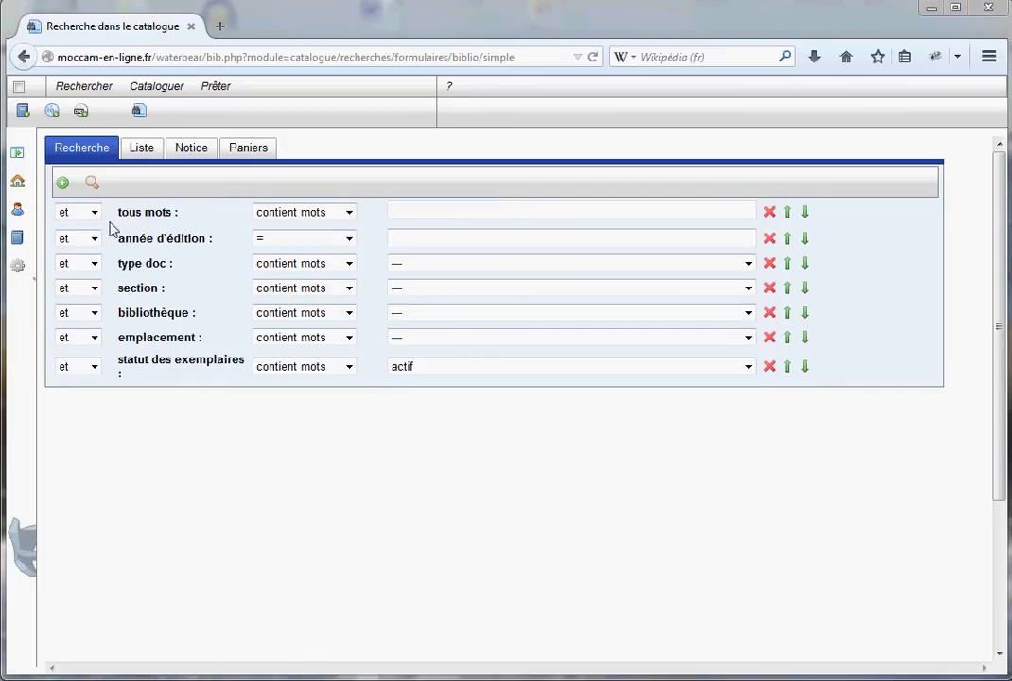
Step: Set the logical operator of the "année d'édition" criterion to "sauf" and return it to "et"
left_click(95, 239)
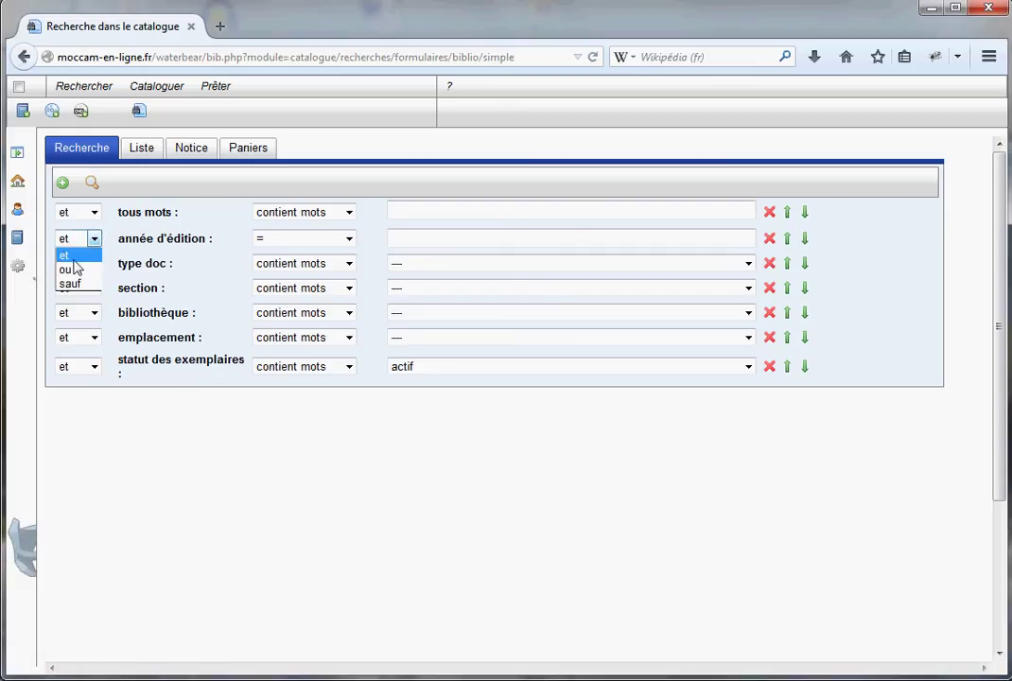
left_click(134, 462)
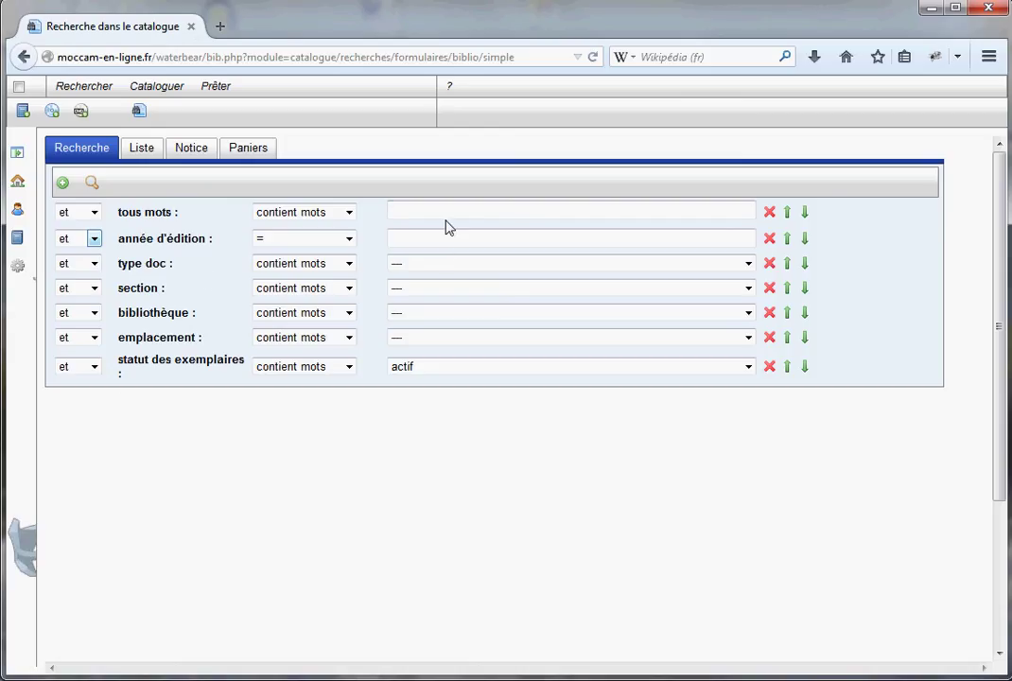
left_click(403, 211)
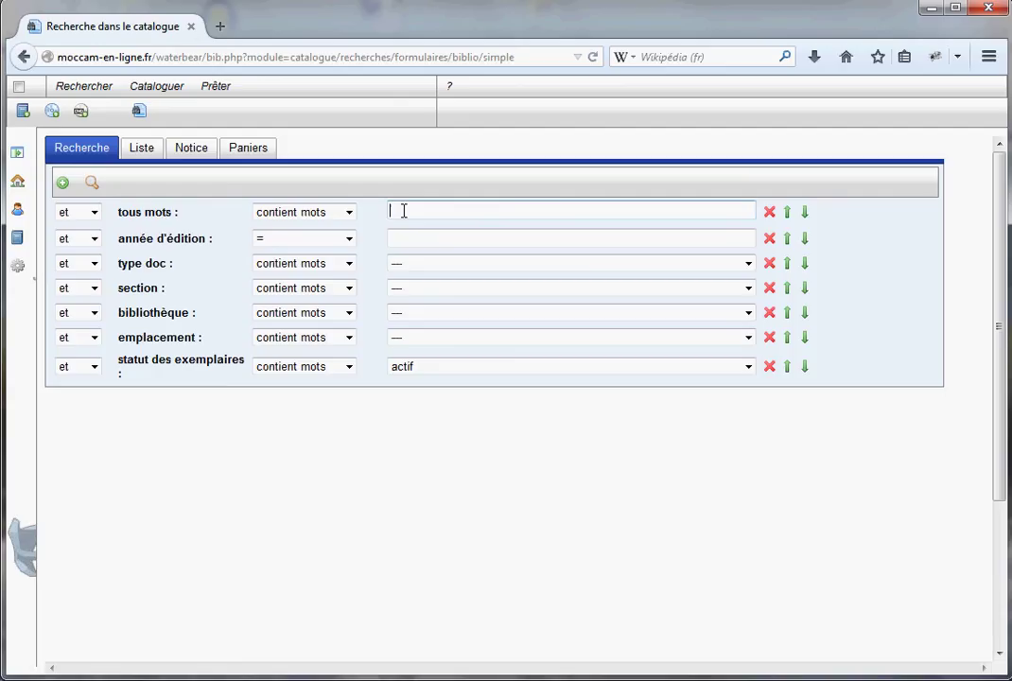
left_click(94, 238)
left_click(72, 285)
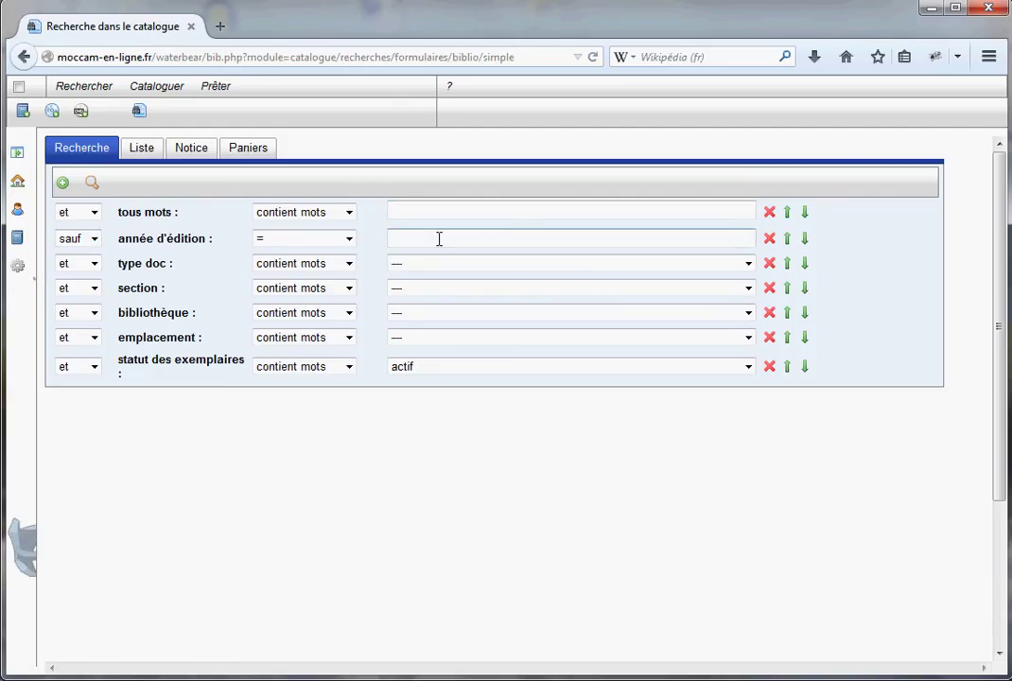
left_click(94, 239)
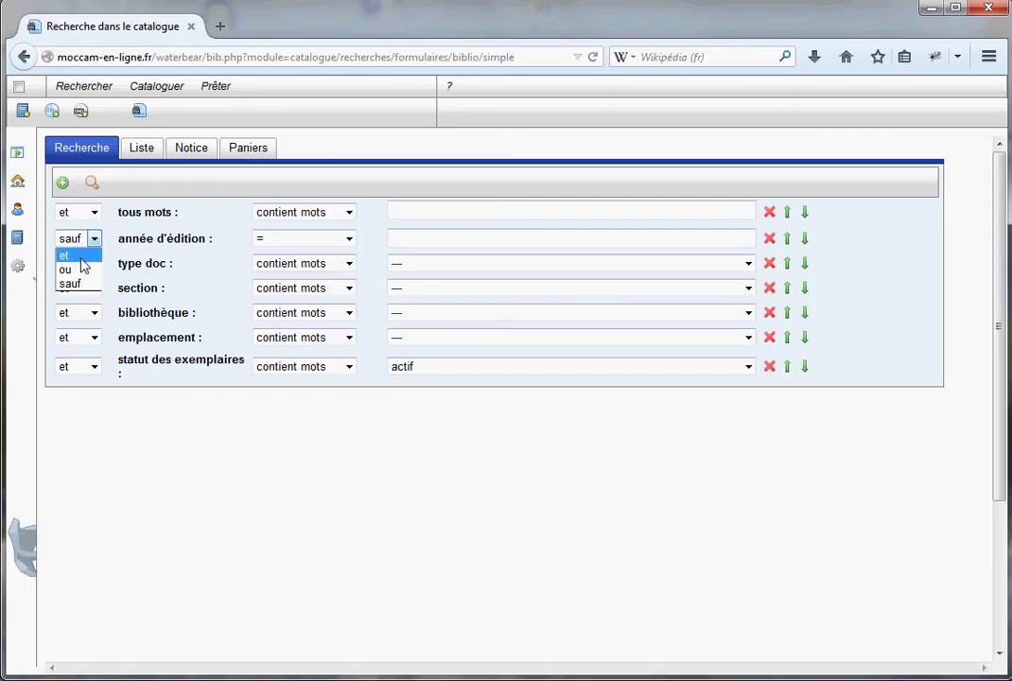
left_click(82, 258)
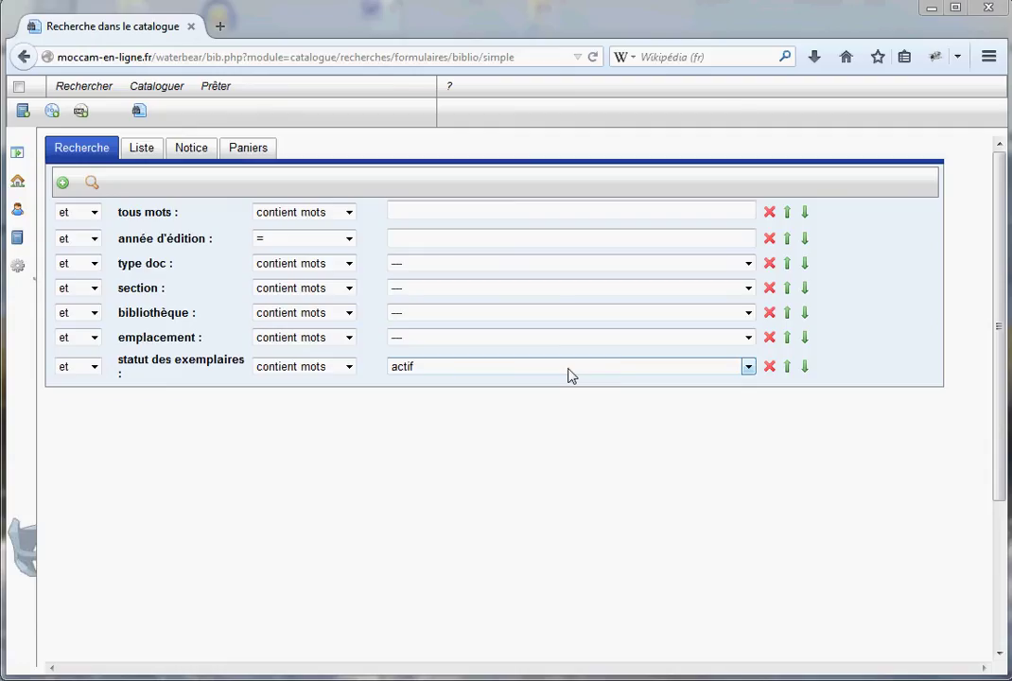
Step: Examine the choices offered for the "type doc" and "bibliothèque" criteria without selecting any
left_click(750, 264)
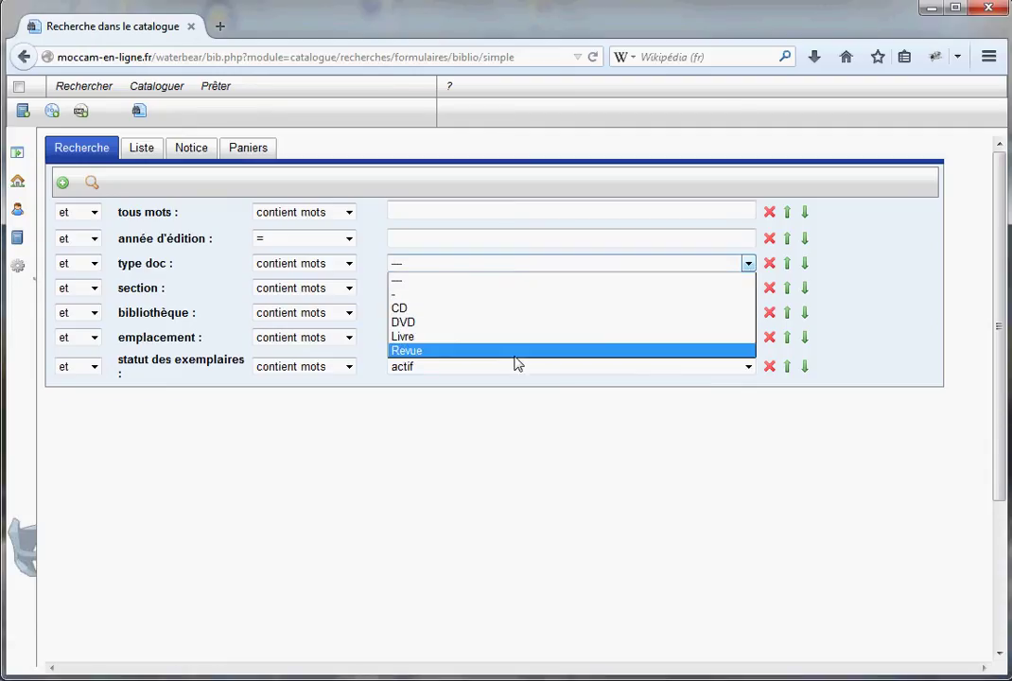
left_click(523, 456)
left_click(748, 314)
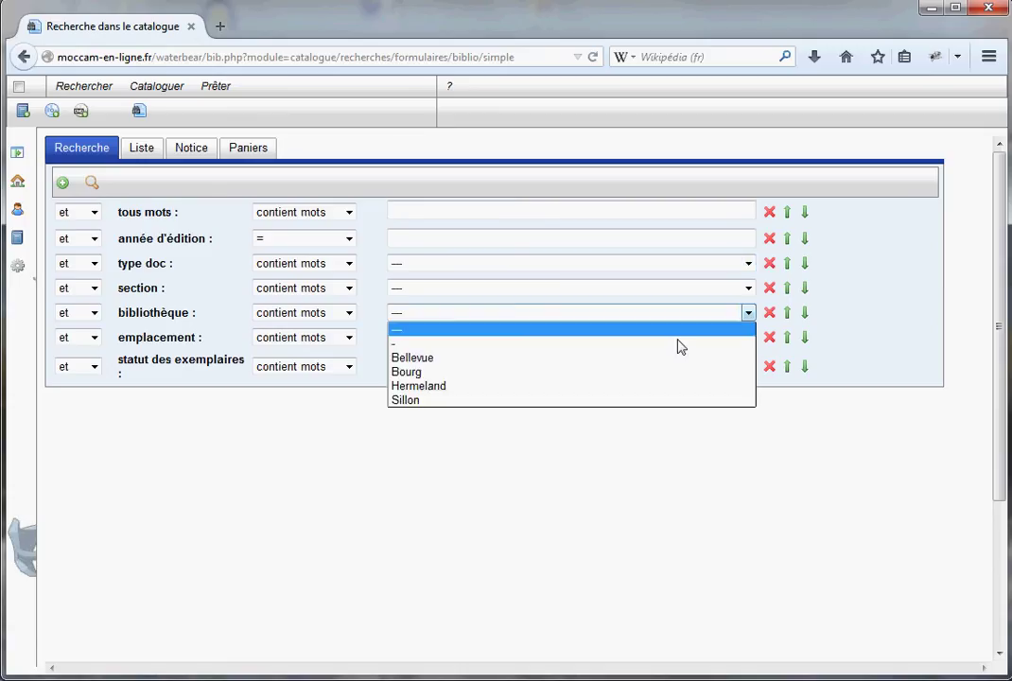
left_click(665, 471)
Step: Enter 2009 as the "année d'édition" value and clear it again
left_click(401, 236)
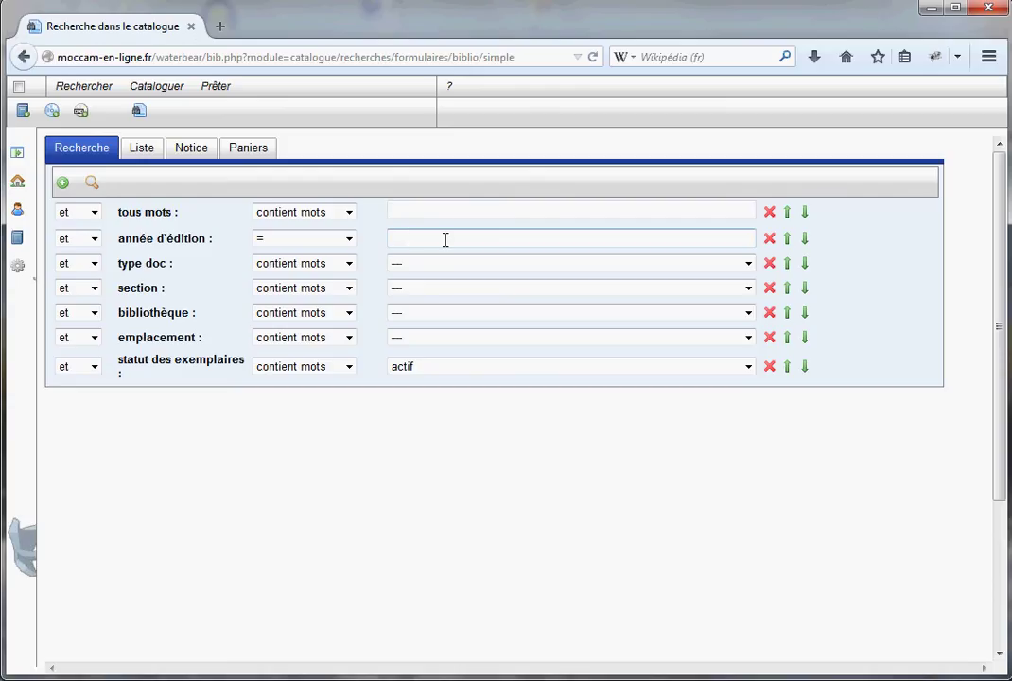
type("2009")
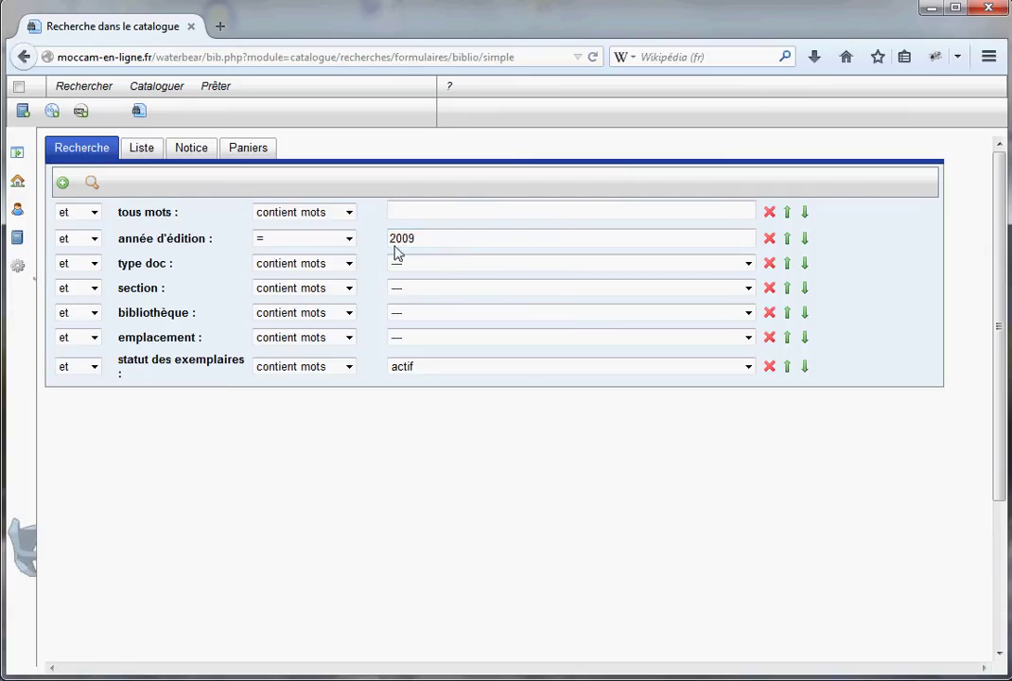
double_click(402, 237)
key("BackSpace")
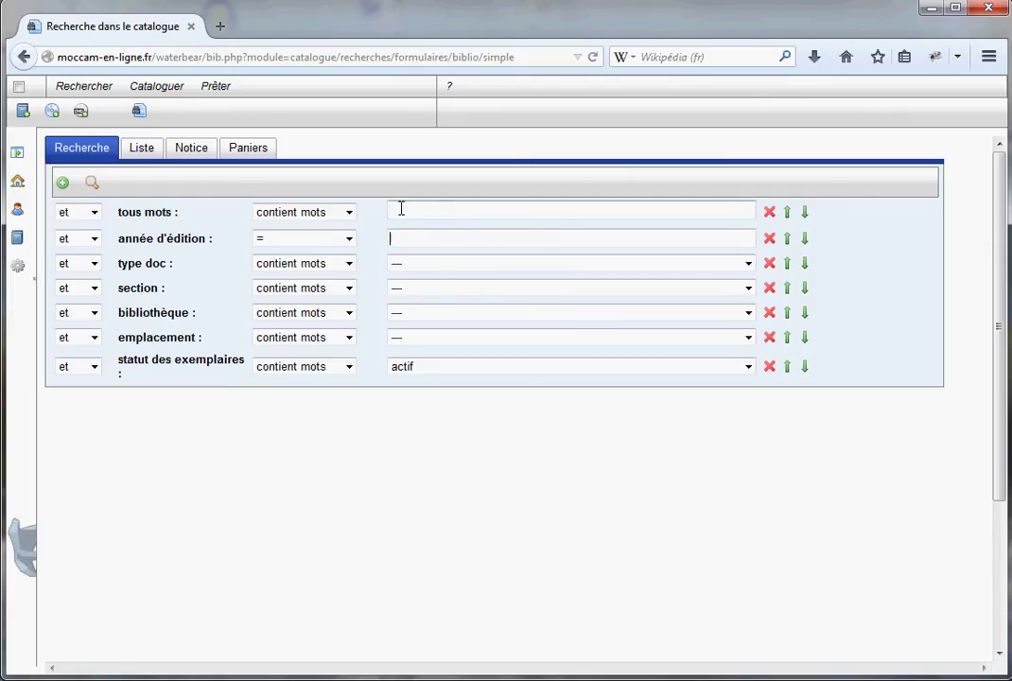
Step: Fill the "tous mots" criterion with the suggested entry "aventure en australie"
left_click(402, 209)
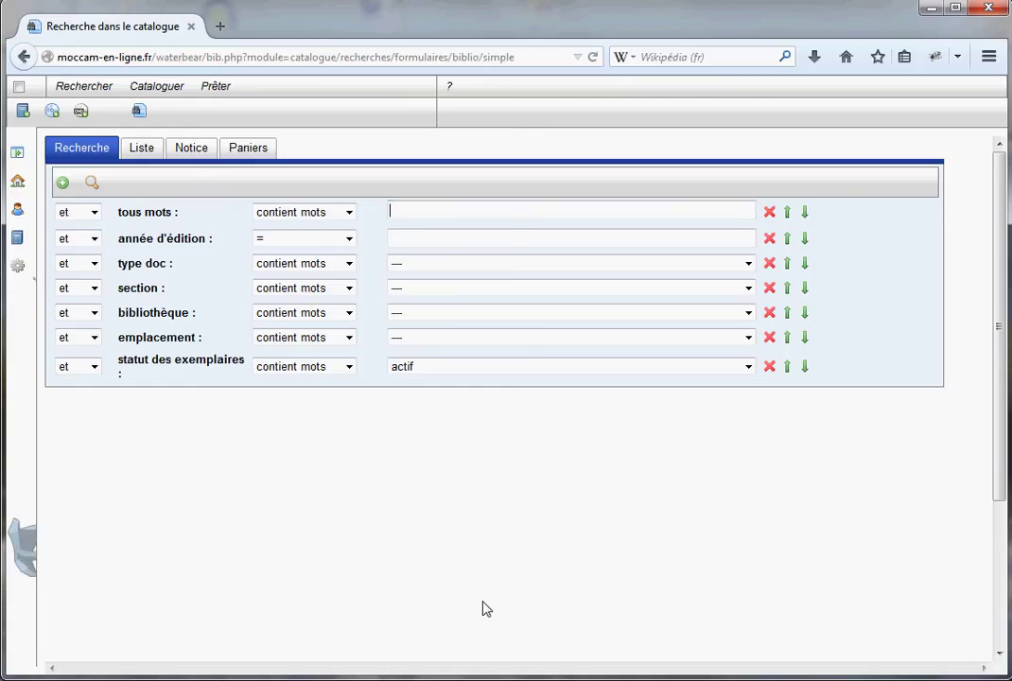
type("avec")
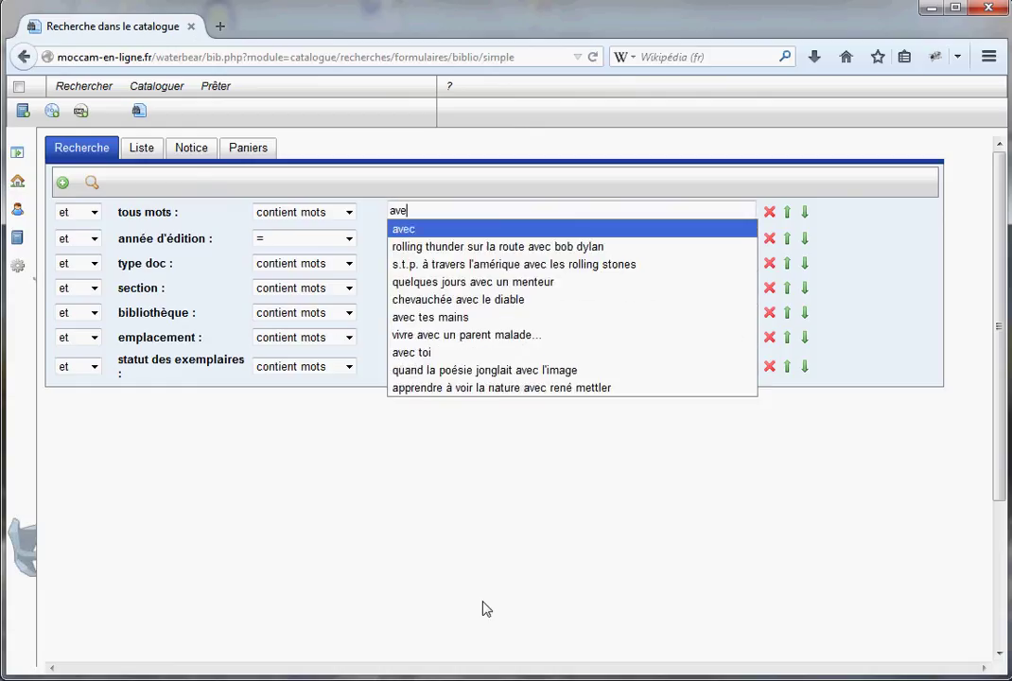
key("BackSpace")
type("n")
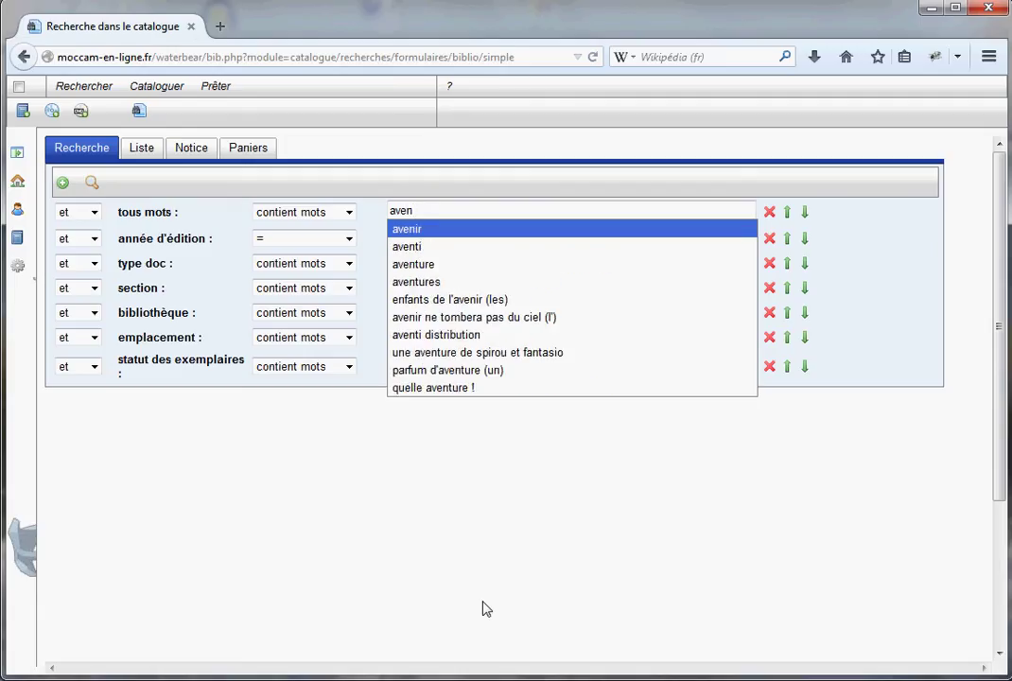
type("t")
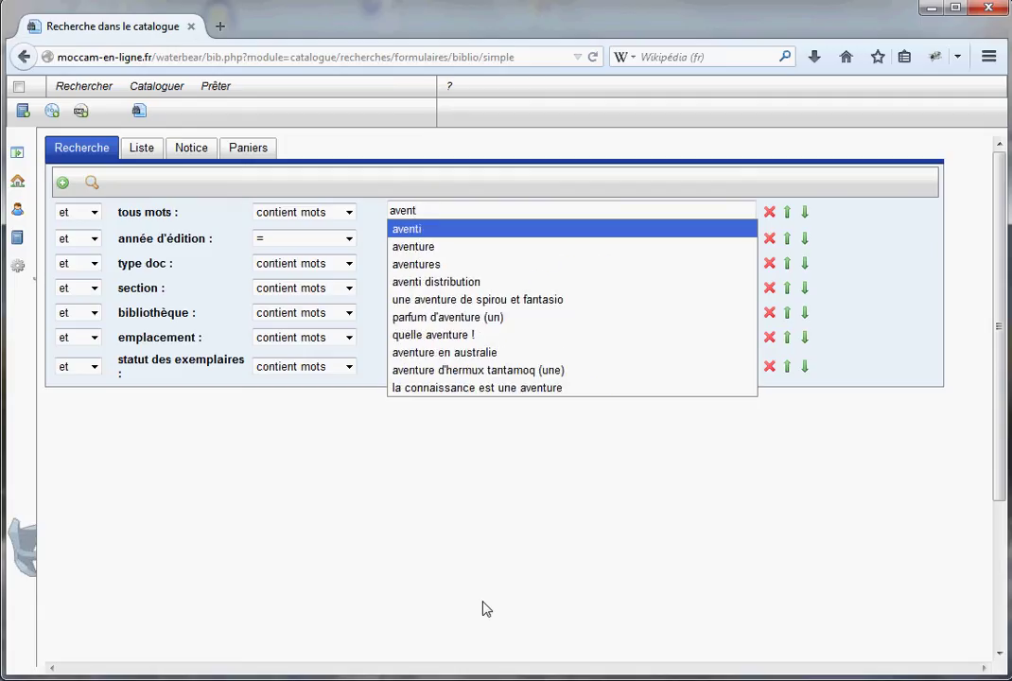
type("ur")
key("Down")
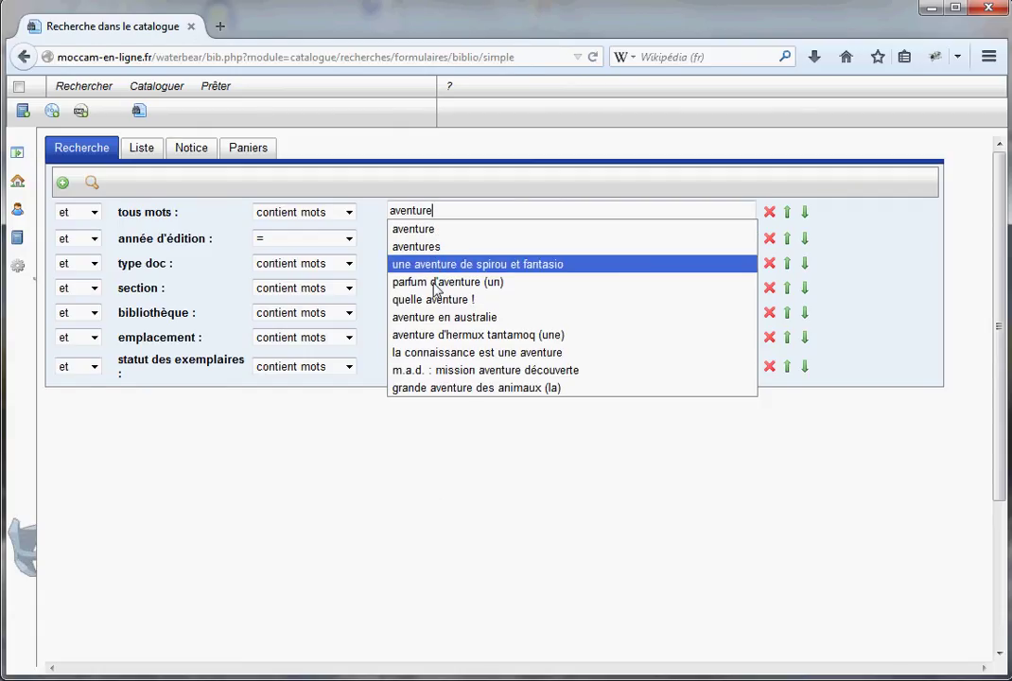
left_click(438, 321)
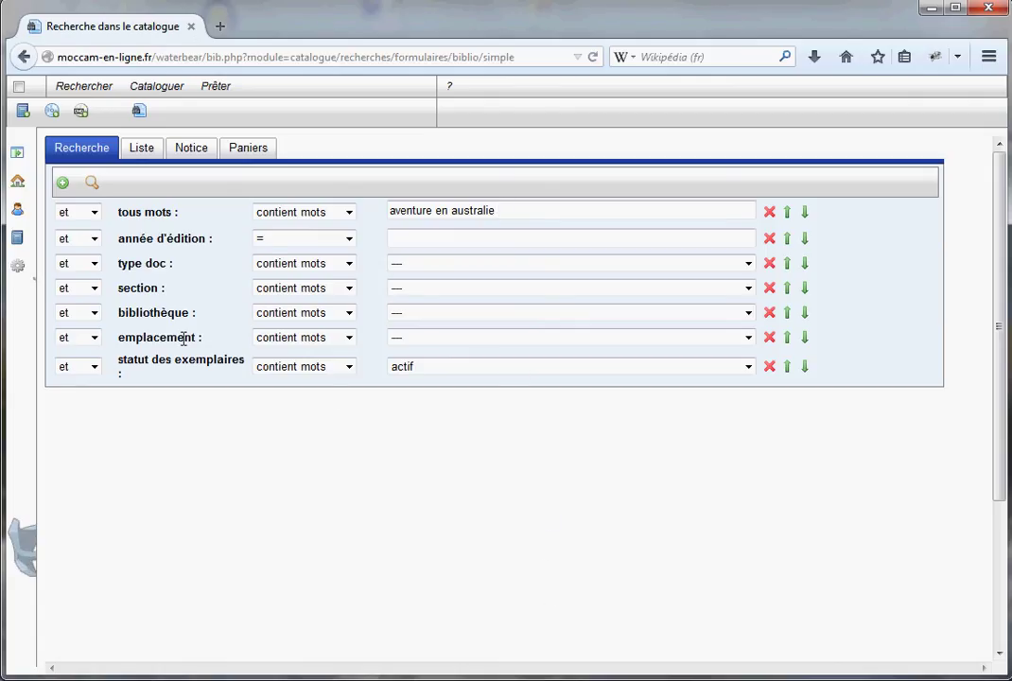
Step: Check the comparison options for "tous mots" without changing them, and run the catalogue search
left_click(349, 212)
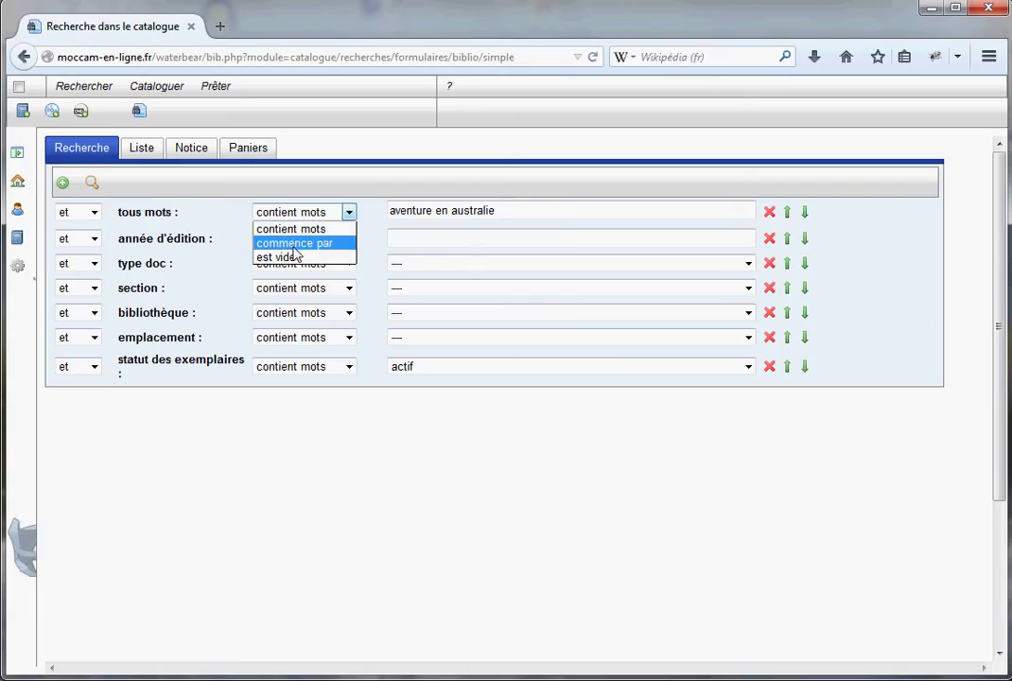
left_click(343, 513)
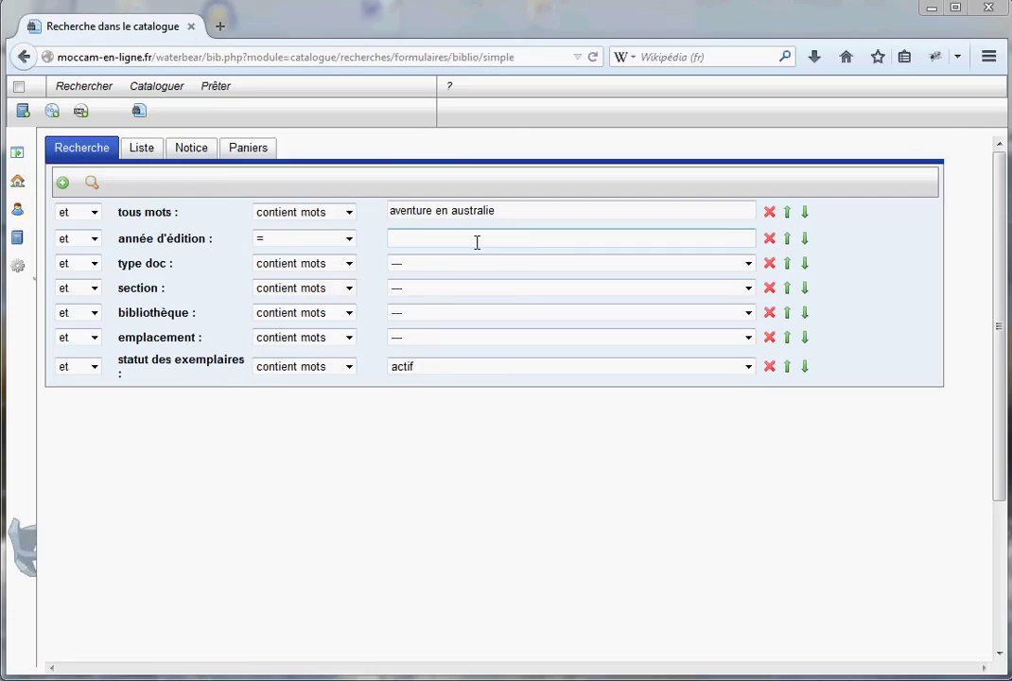
left_click(94, 189)
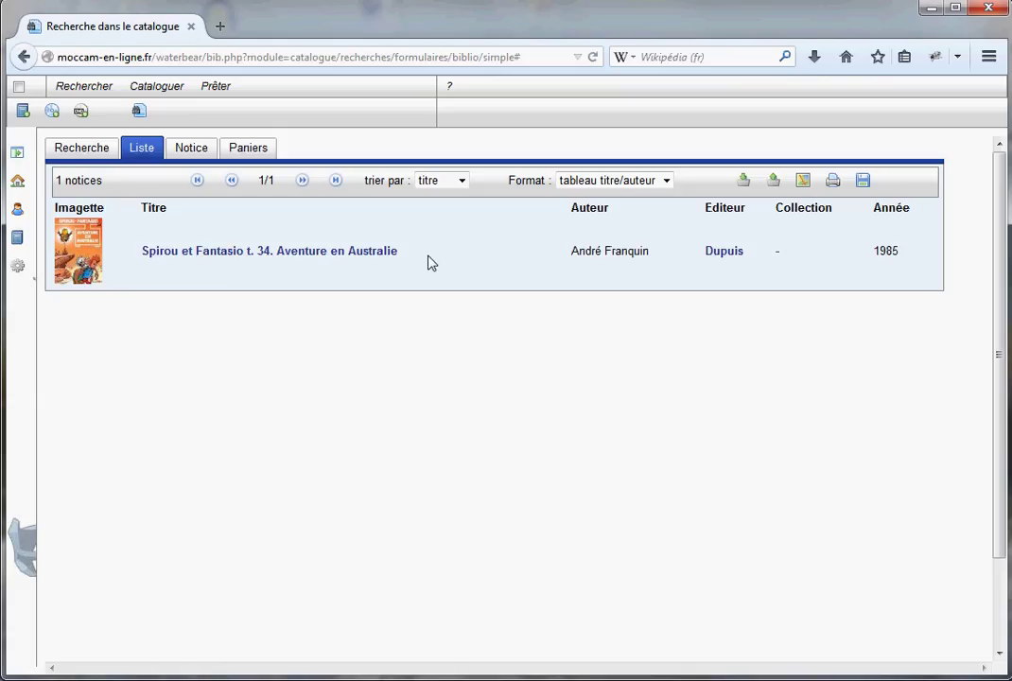
Step: Clear the "tous mots" criterion and rerun the catalogue search without any search words
left_click(83, 151)
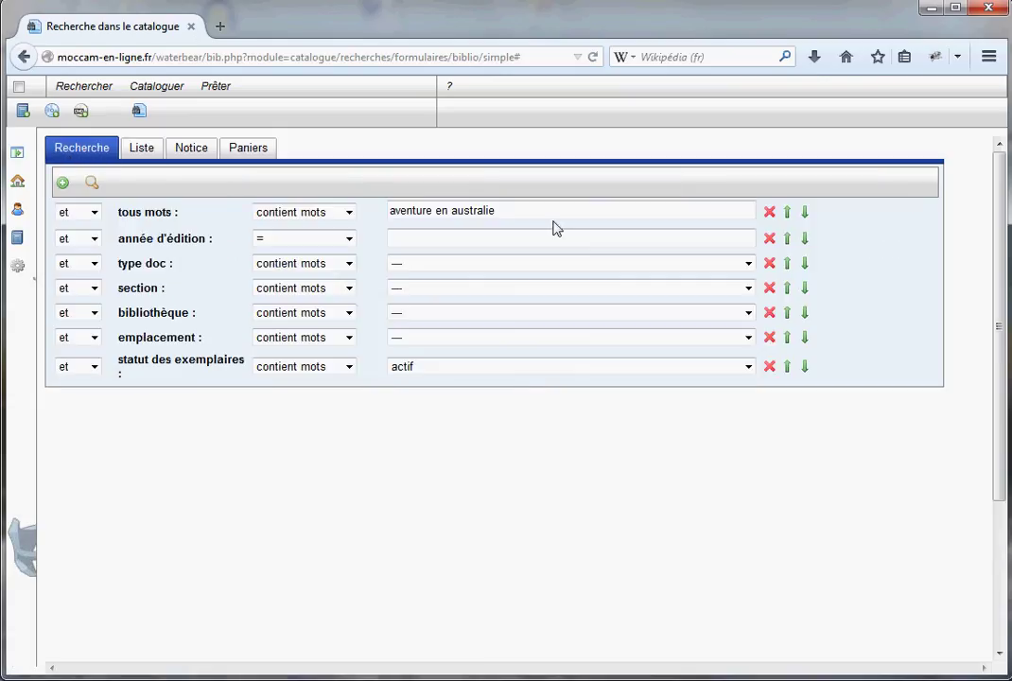
left_click_drag(516, 210, 375, 208)
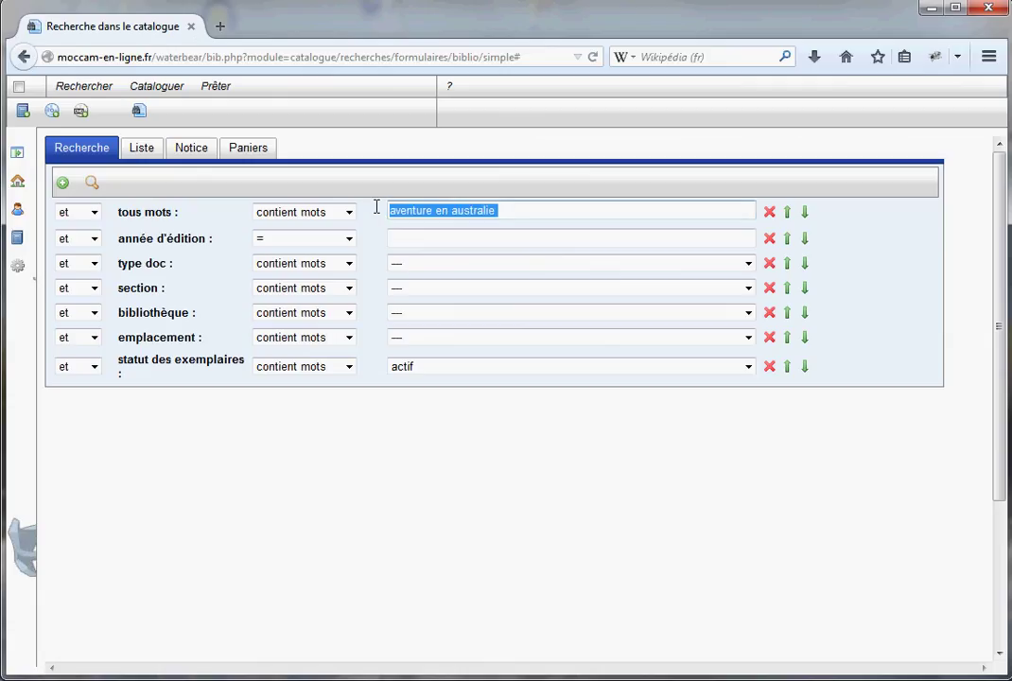
key("Delete")
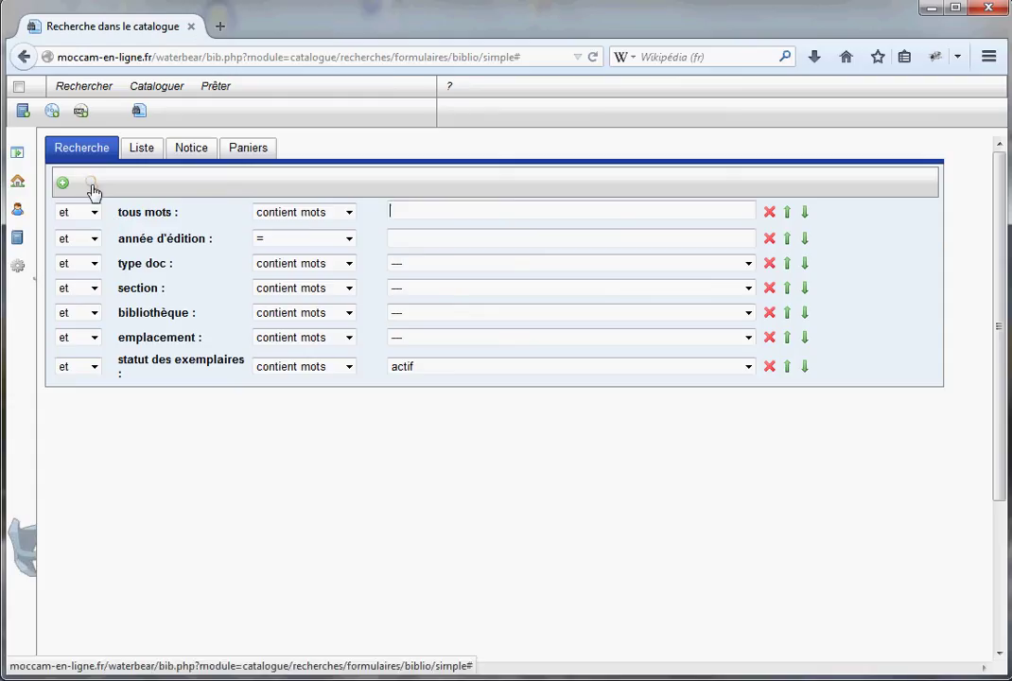
key("Return")
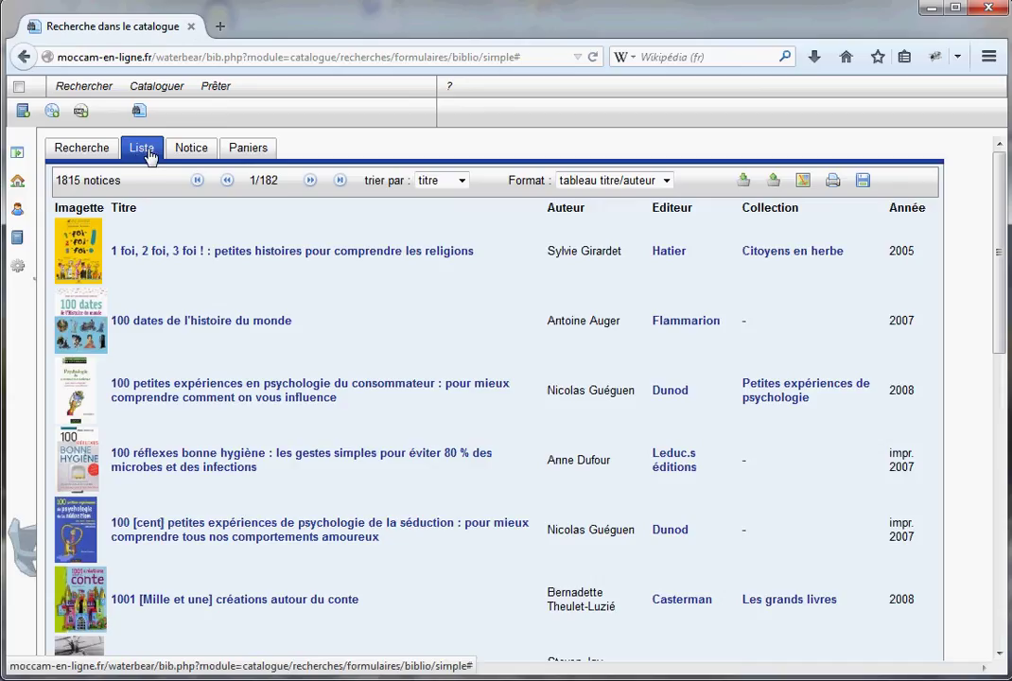
Step: Compare the search form with the results list, and look over the first page of results
left_click(85, 153)
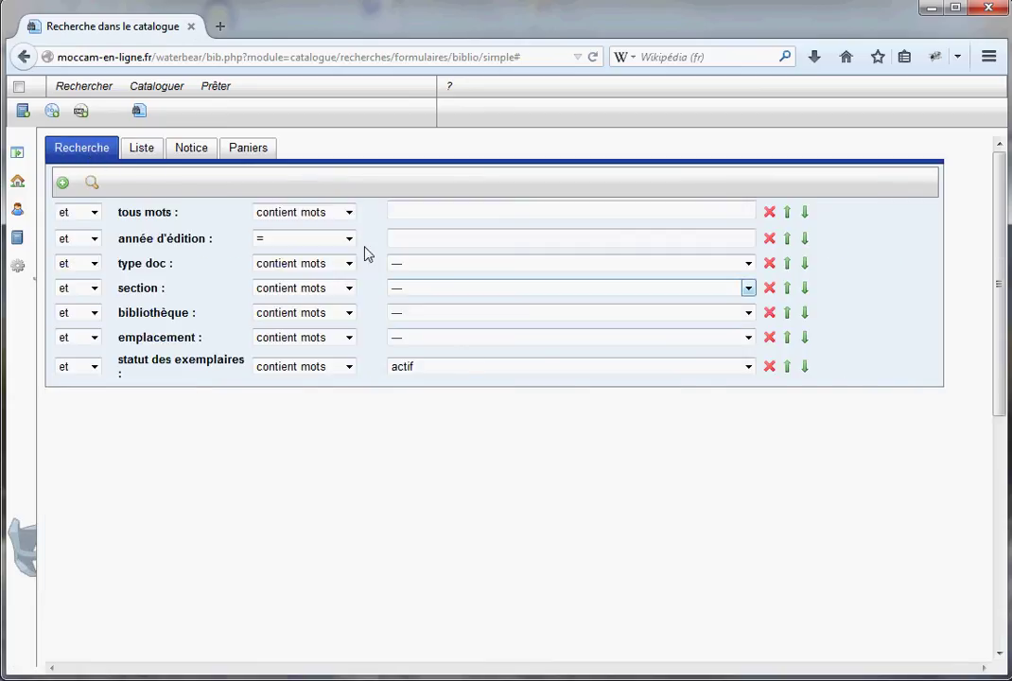
left_click(144, 151)
left_click(96, 153)
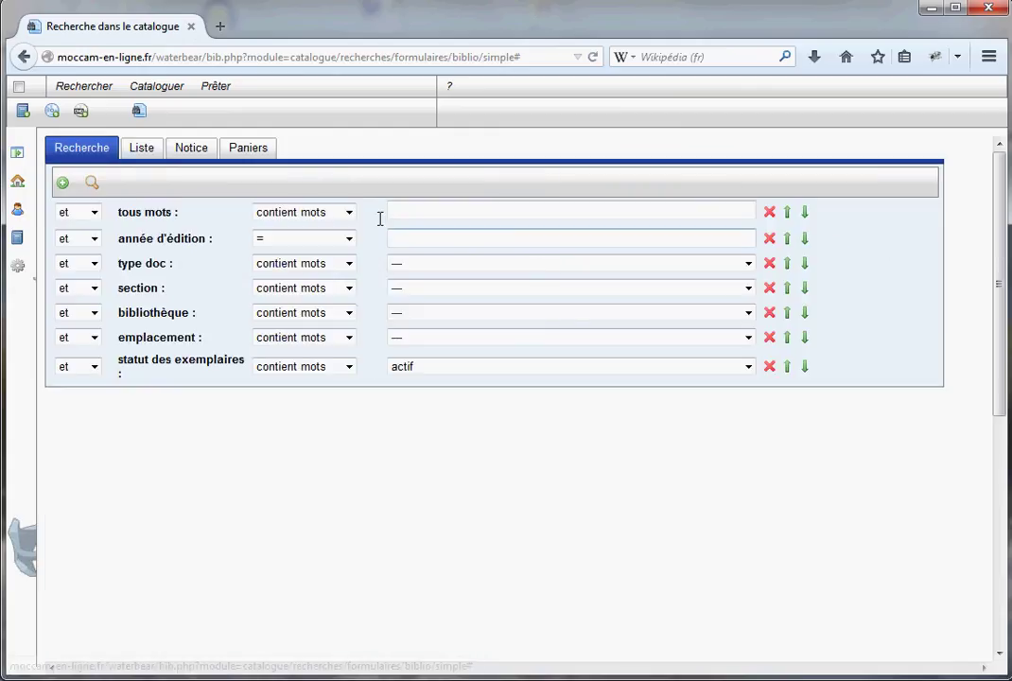
left_click(144, 152)
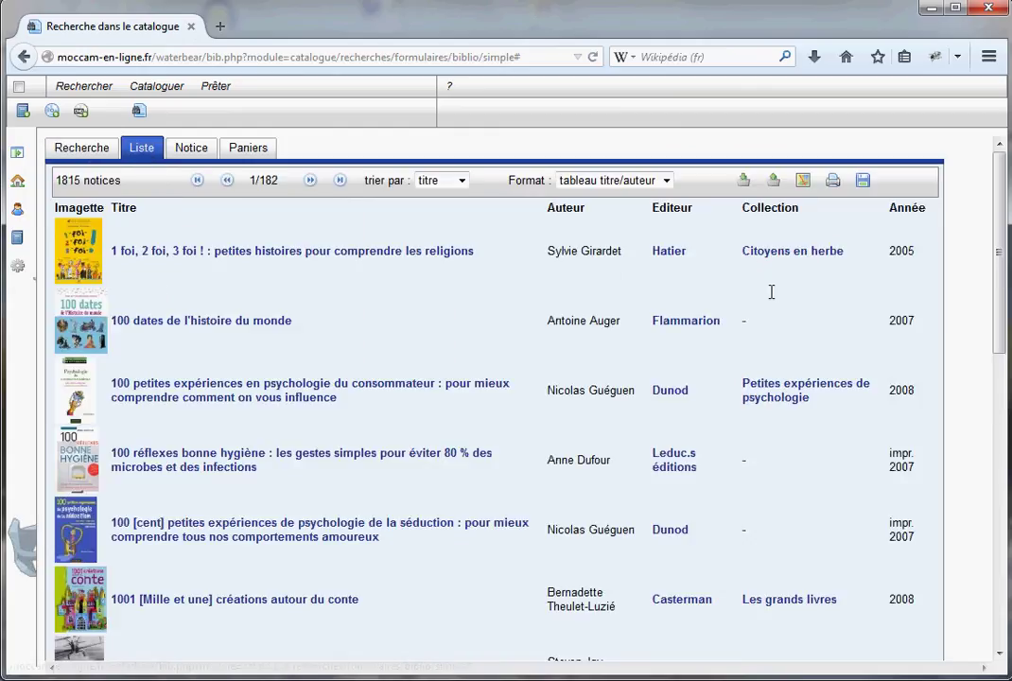
scroll(995, 208, "down", 1)
scroll(993, 206, "up", 1)
scroll(759, 451, "down", 1)
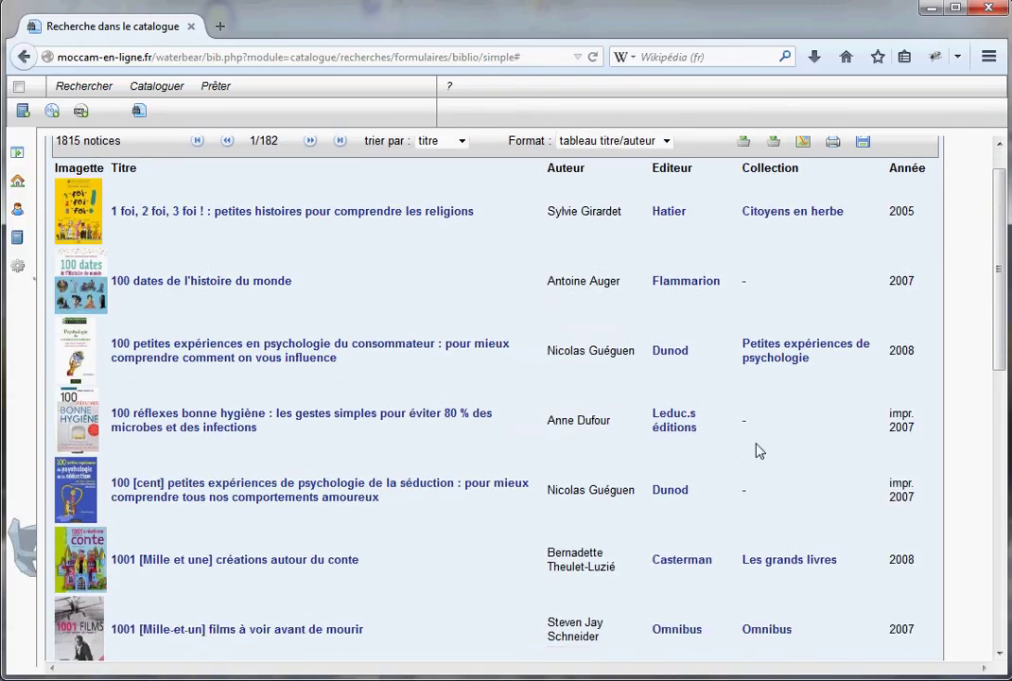
scroll(208, 314, "up", 1)
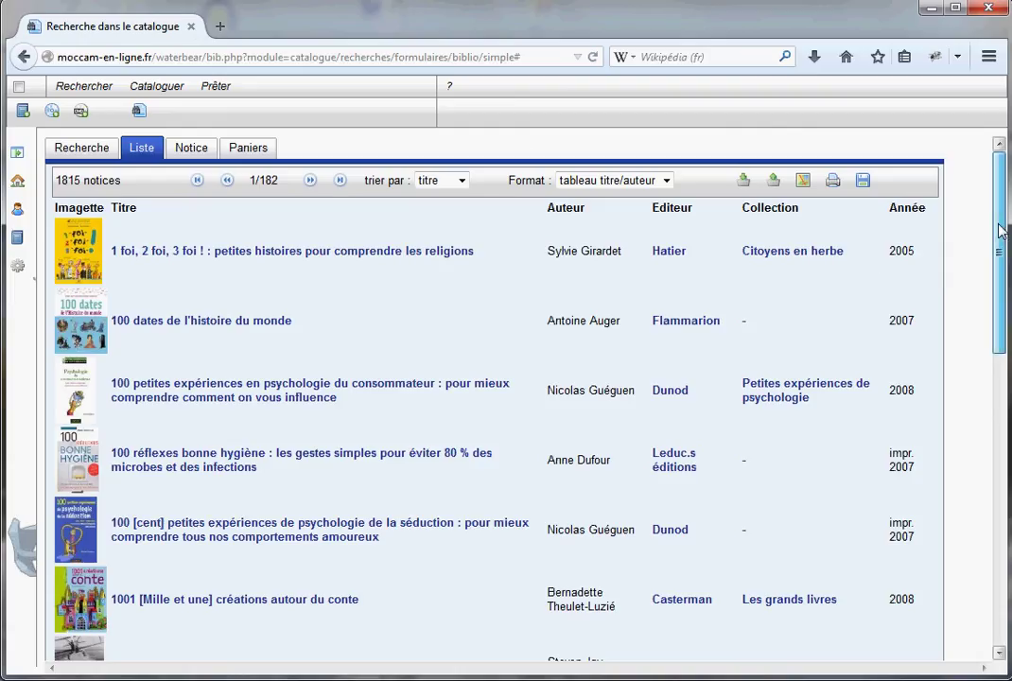
mouse_move(996, 235)
left_mouse_down()
mouse_move(995, 285)
mouse_move(995, 233)
left_mouse_up()
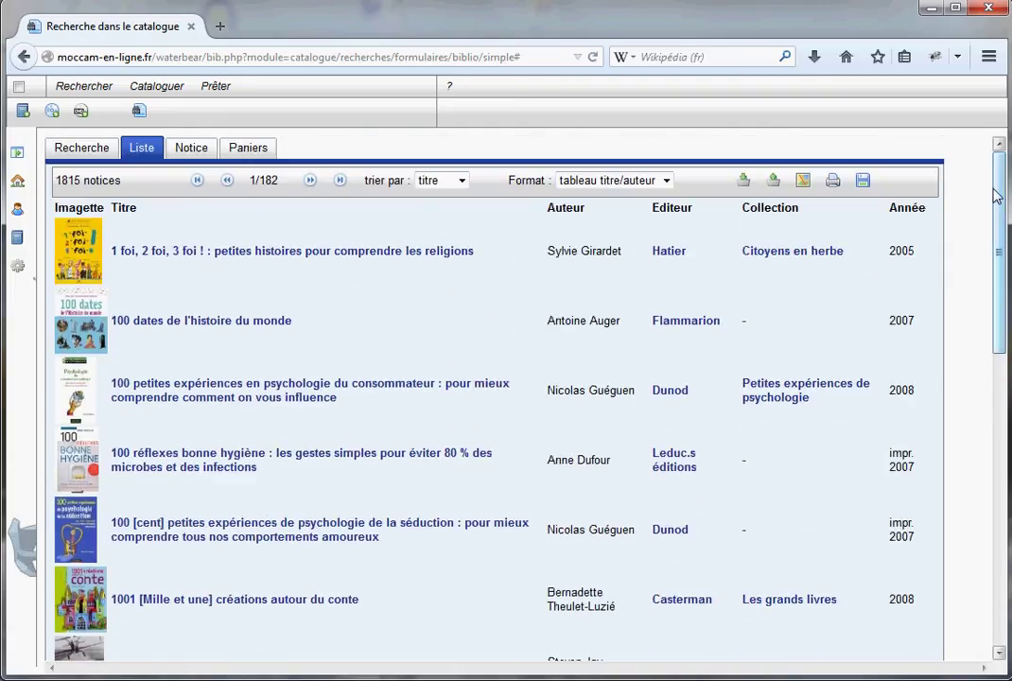
Step: Try the "isbd standard" and "unimarc iso2709" display formats for the results list, and return to "tableau titre/auteur"
left_click(666, 181)
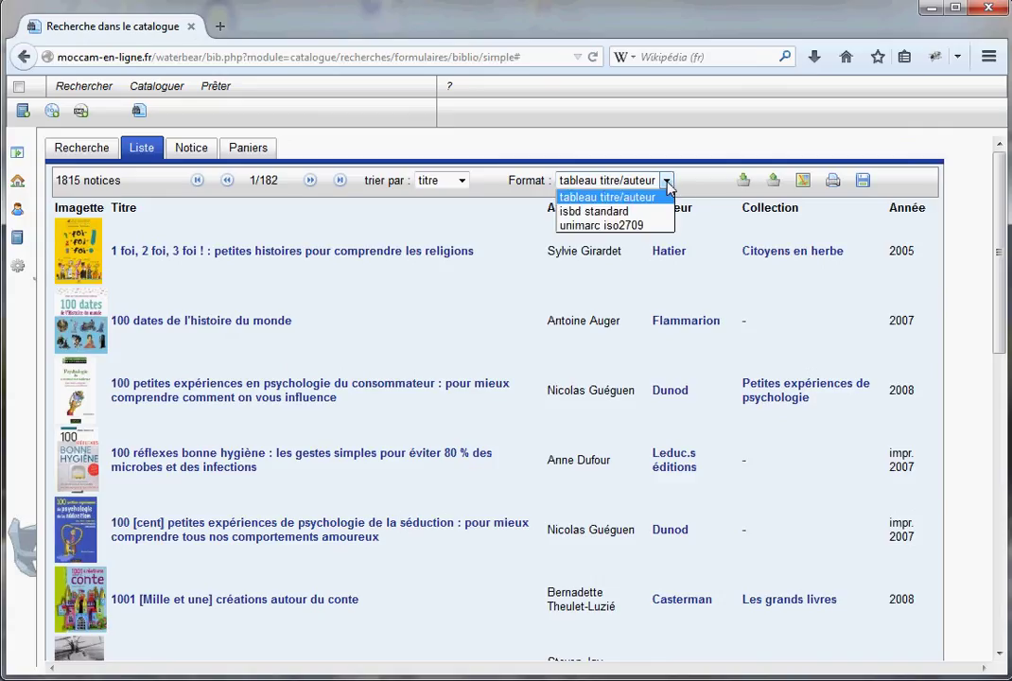
left_click(589, 211)
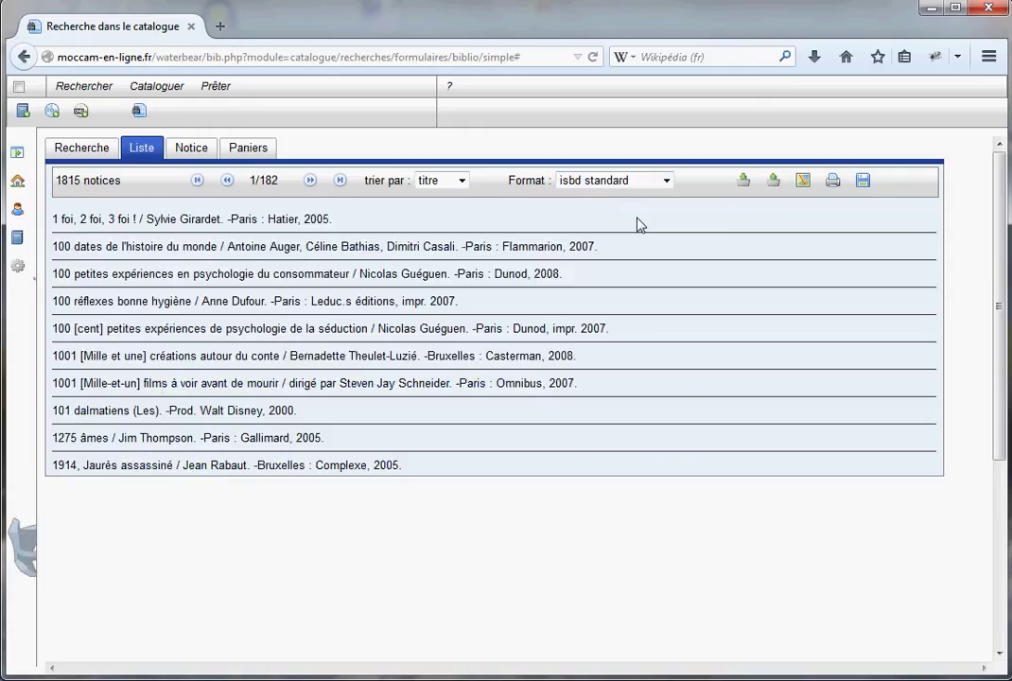
left_click(667, 181)
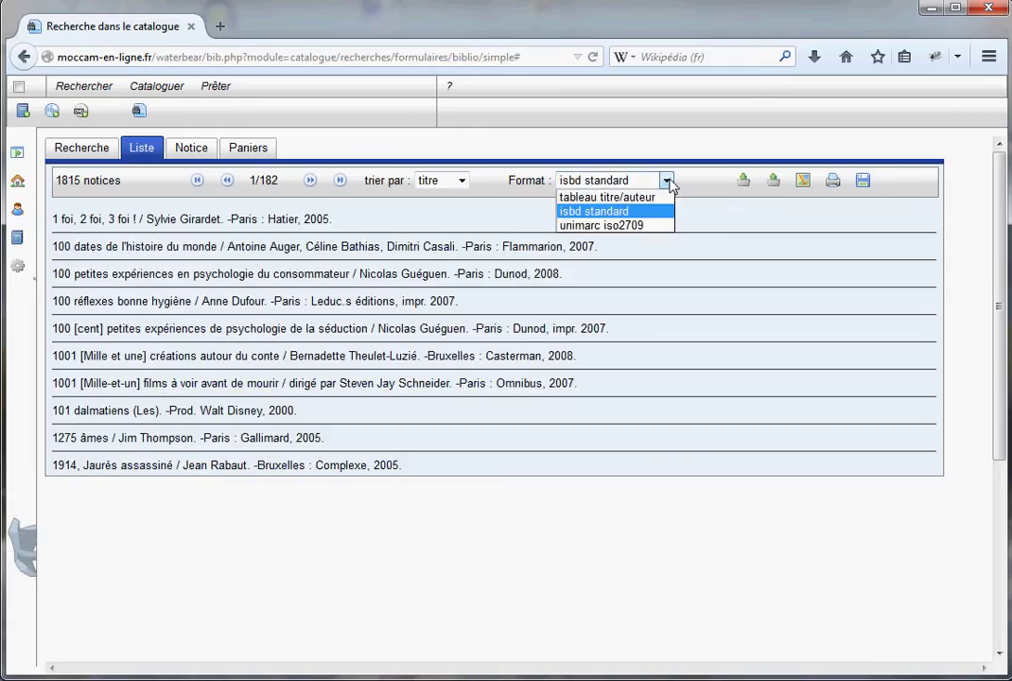
left_click(610, 226)
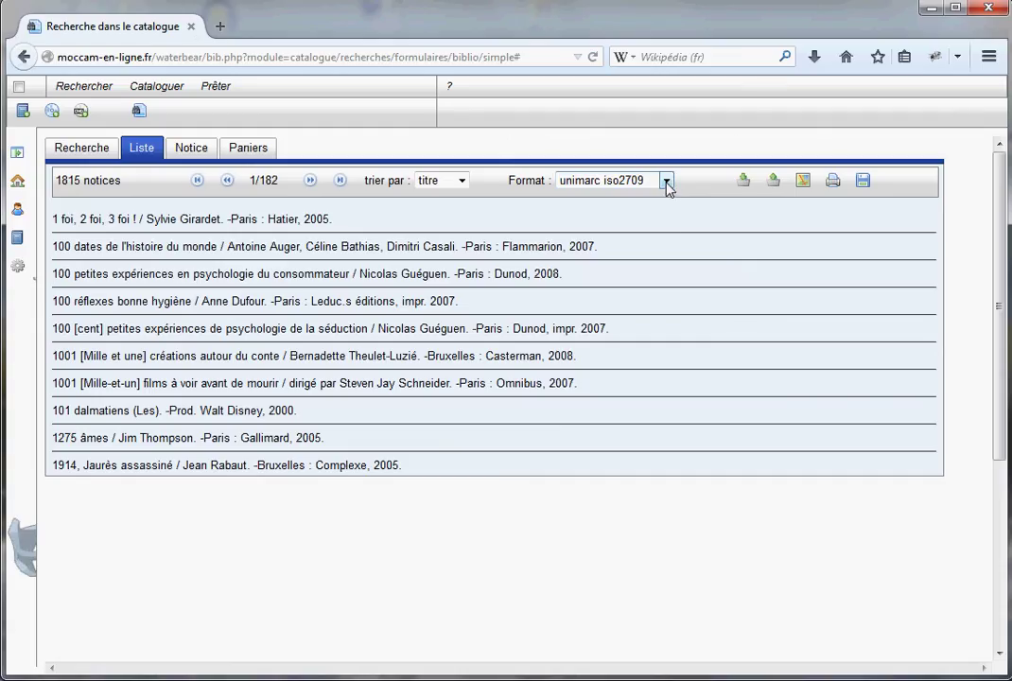
left_click(667, 182)
left_click(596, 196)
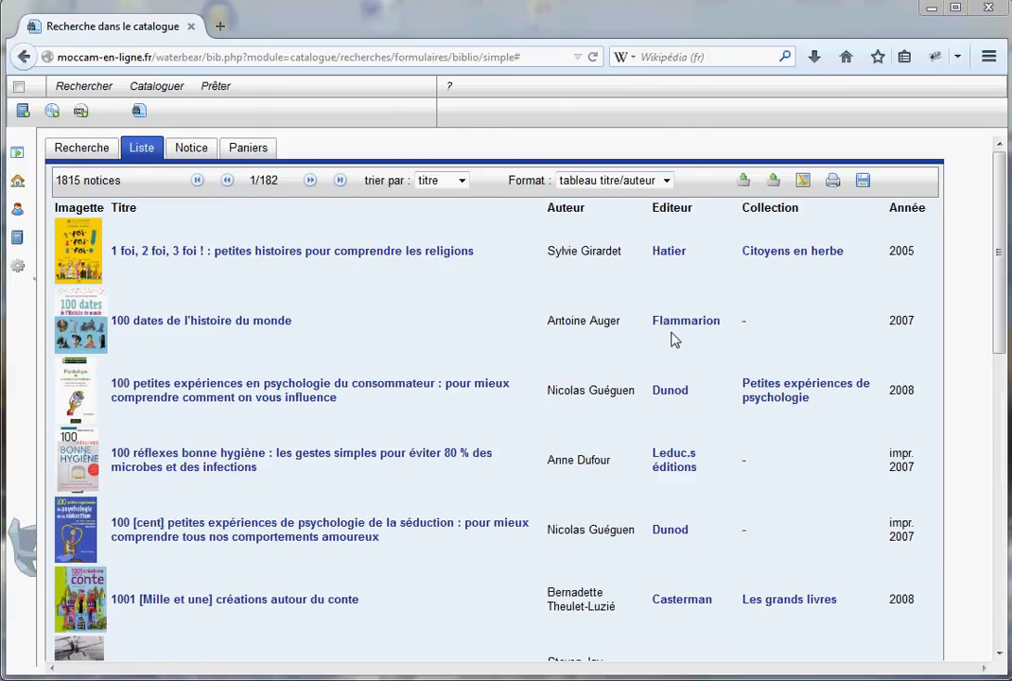
Step: Sort the results list by "auteur"
left_click(462, 181)
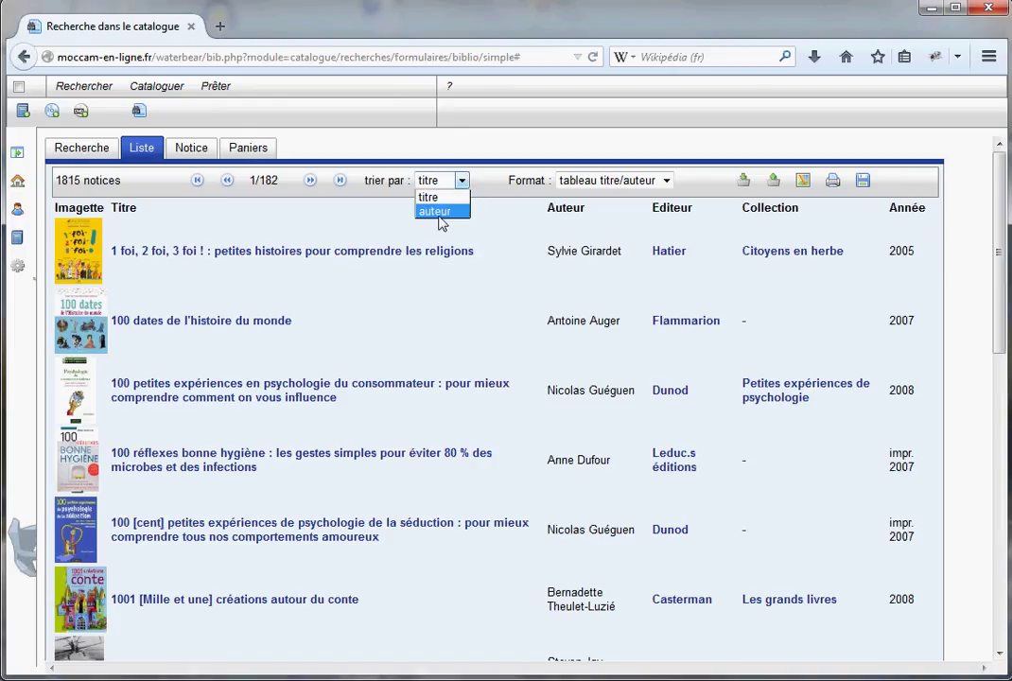
left_click(437, 212)
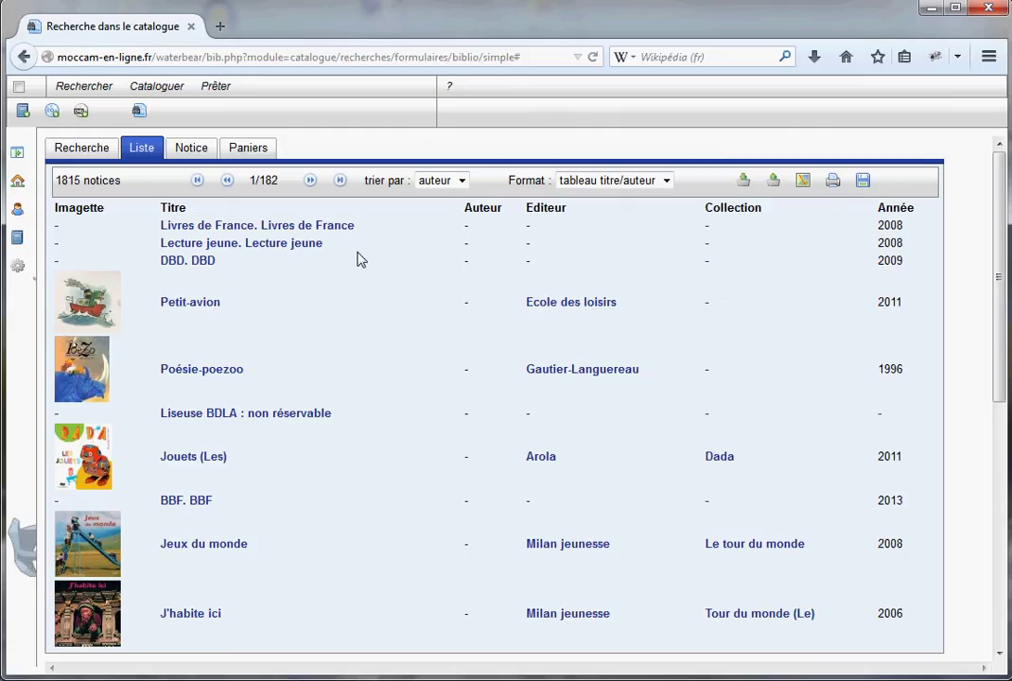
left_click_drag(55, 186, 105, 175)
left_click(132, 186)
Step: Page forward through the sorted results, jump to the last and first pages, and move on to page 2
left_click(311, 181)
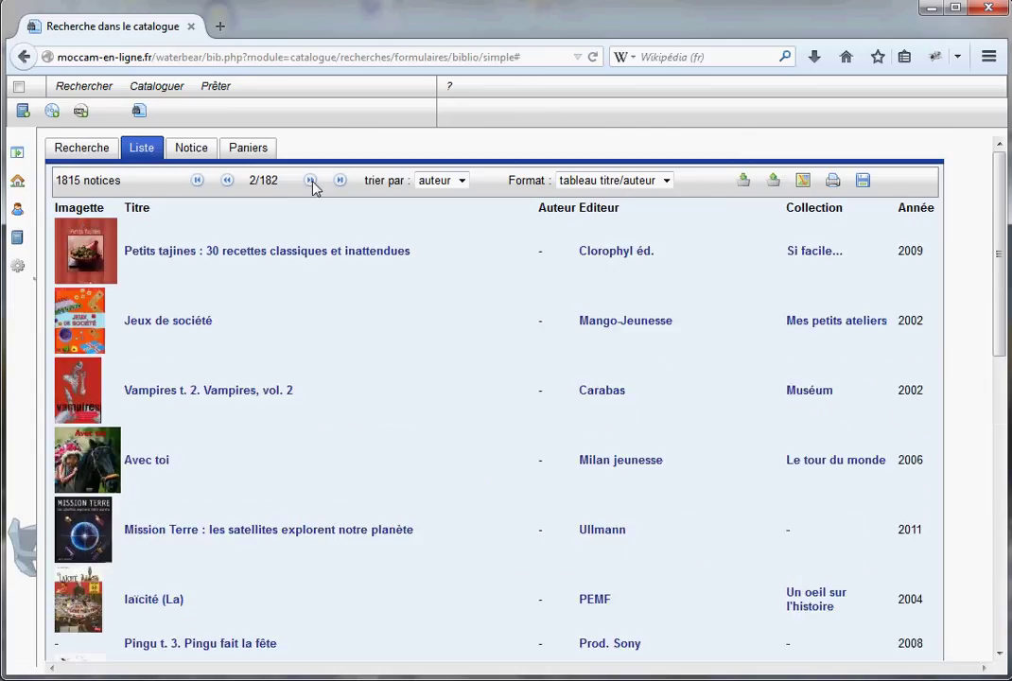
left_click(311, 180)
left_click(311, 181)
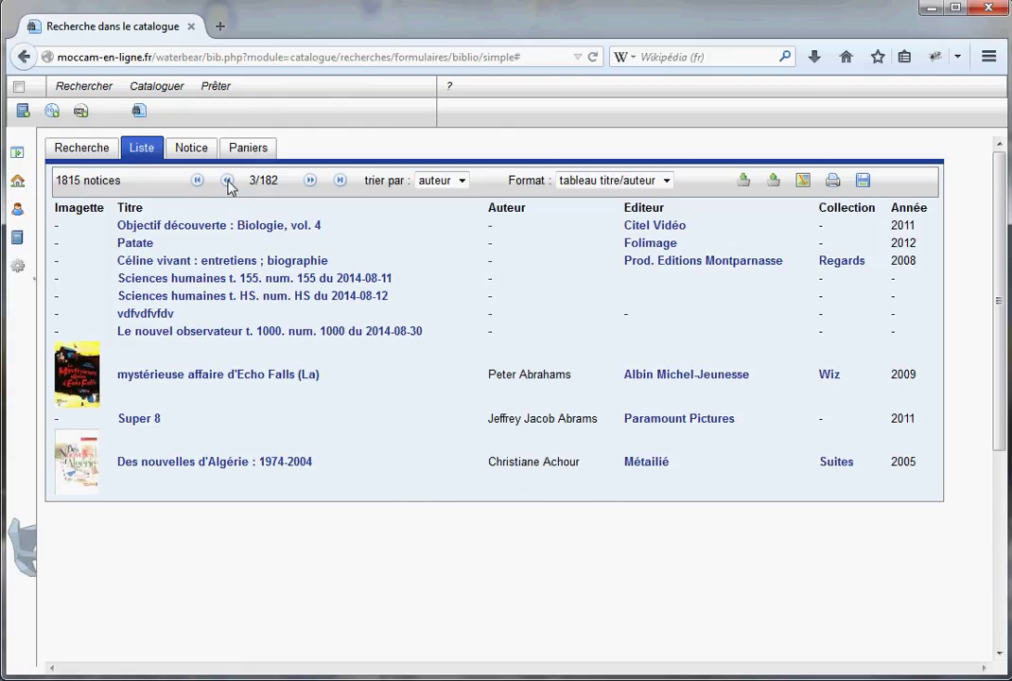
left_click(340, 182)
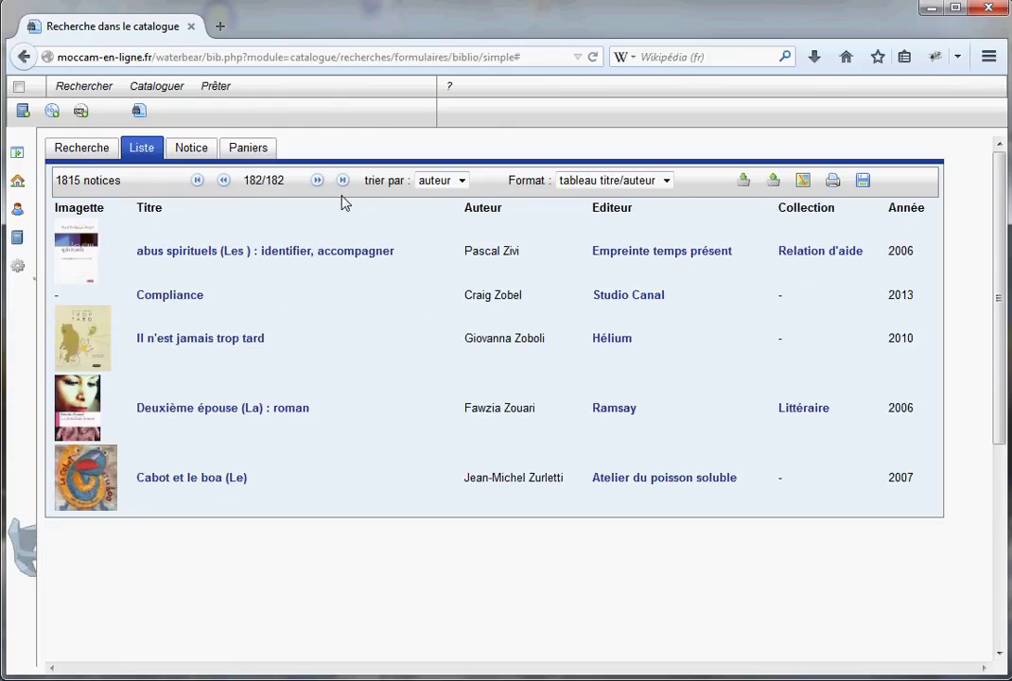
left_click(197, 181)
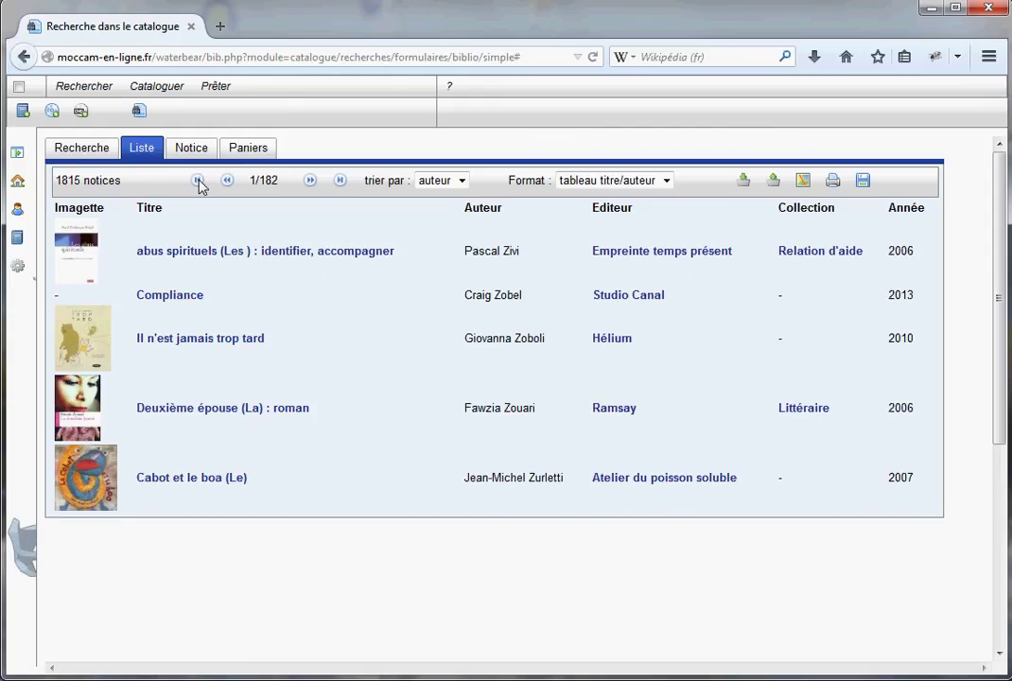
left_click(311, 180)
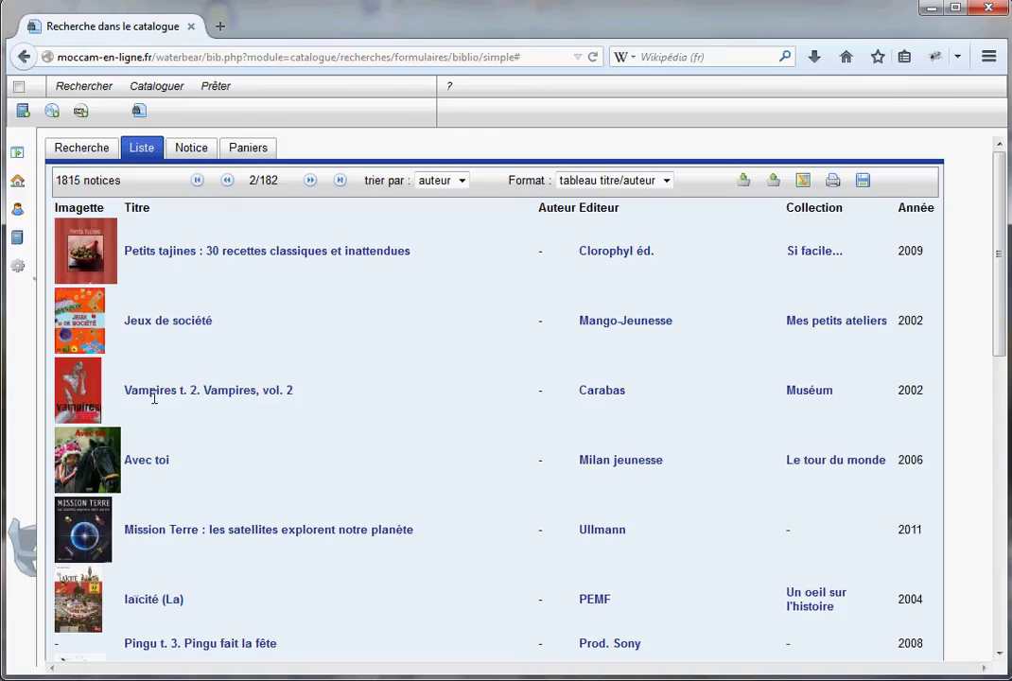
Step: Open the reservation form for "Mission Terre" from the results list, and close it without reserving
left_click(173, 251)
mouse_move(157, 536)
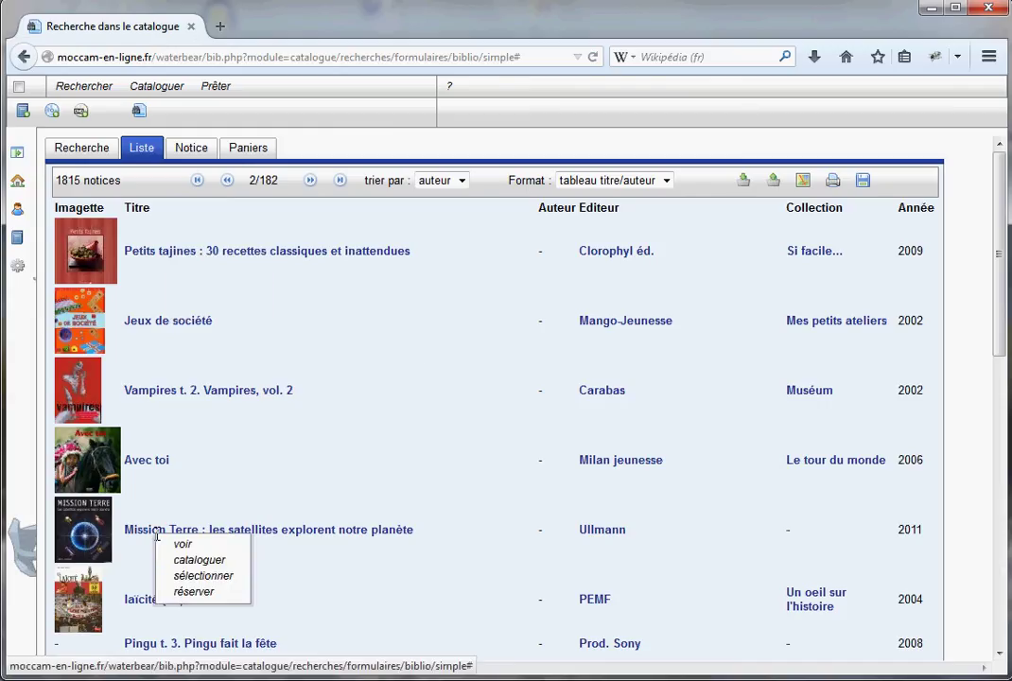
left_click(182, 591)
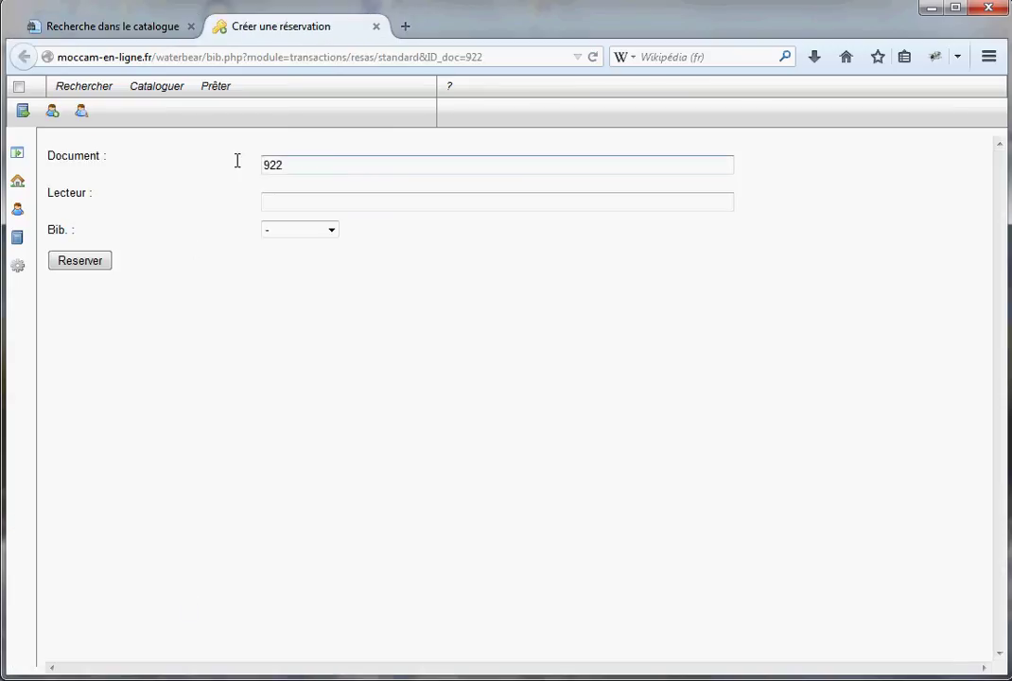
left_click(377, 26)
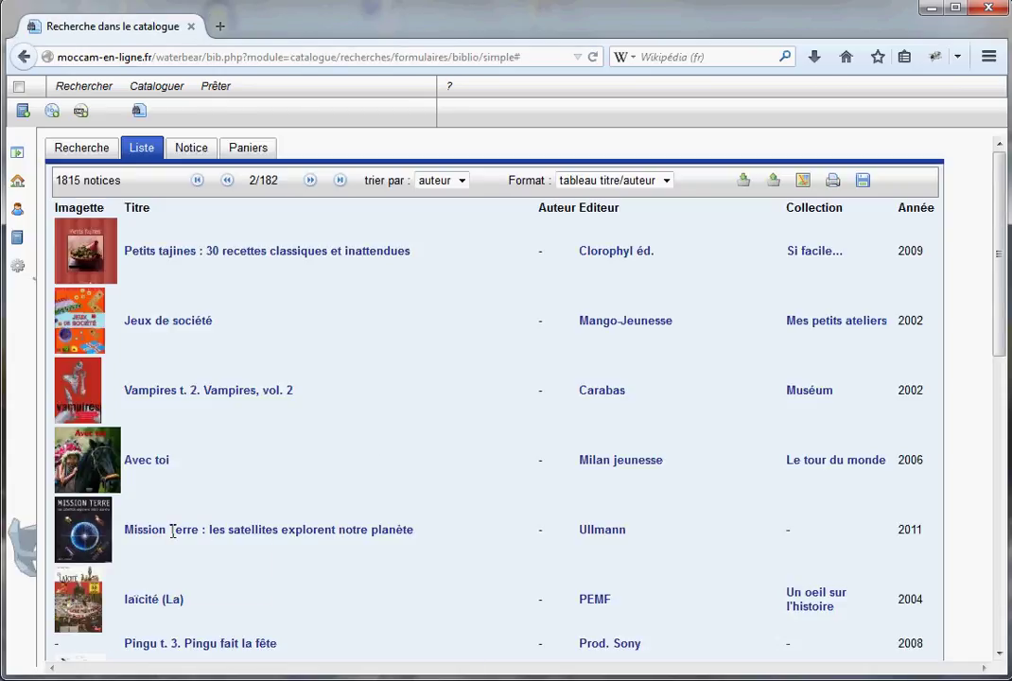
Step: Open the cataloguing form for "Mission Terre" from the results list, and close it without editing
mouse_move(172, 535)
left_click(194, 554)
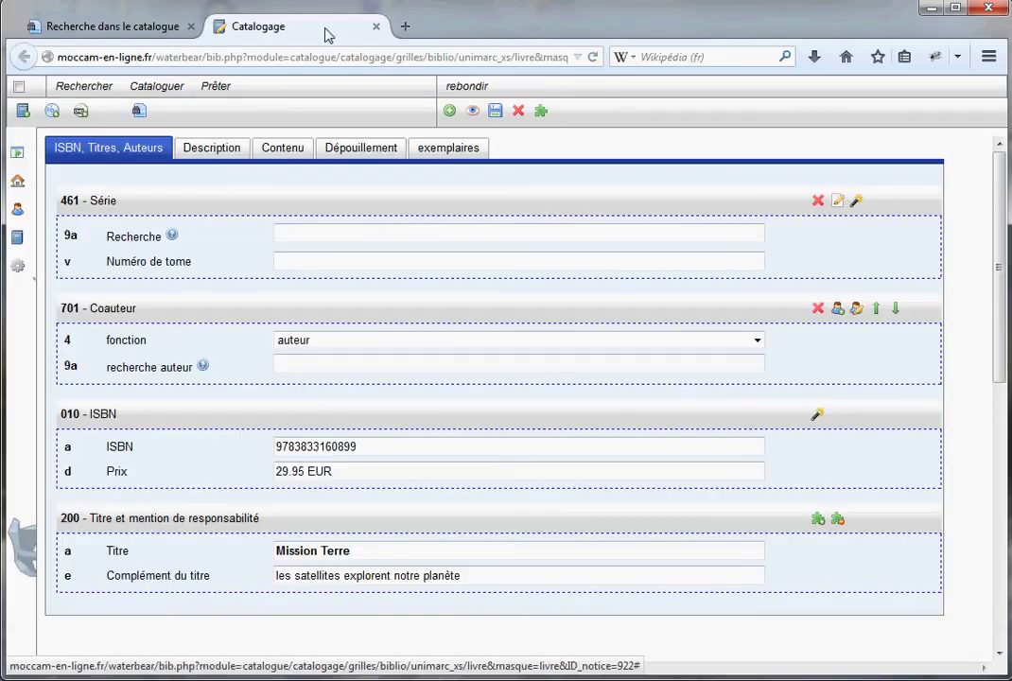
left_click(375, 26)
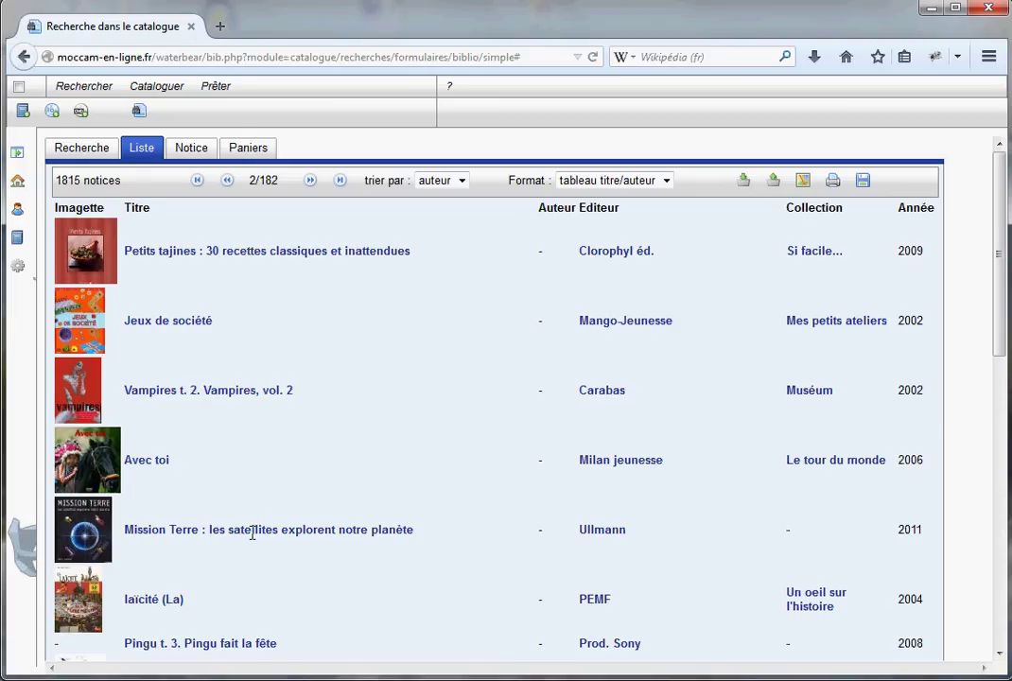
Step: View the detailed record of "Mission Terre", switch between it and the results list, and end on the list
left_click(251, 532)
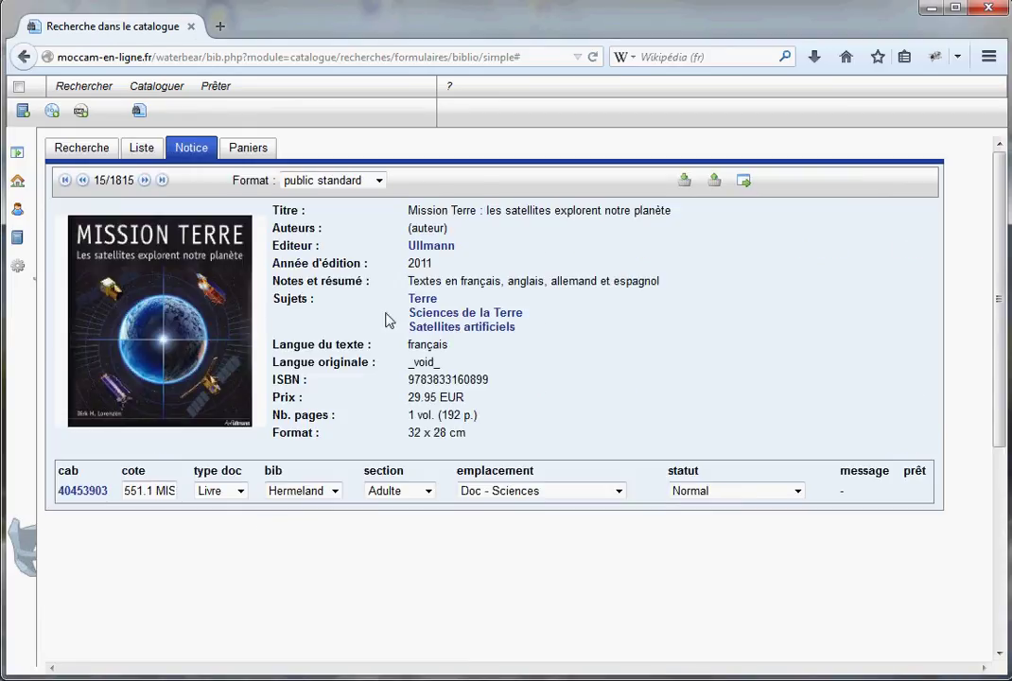
left_click(144, 151)
left_click(197, 155)
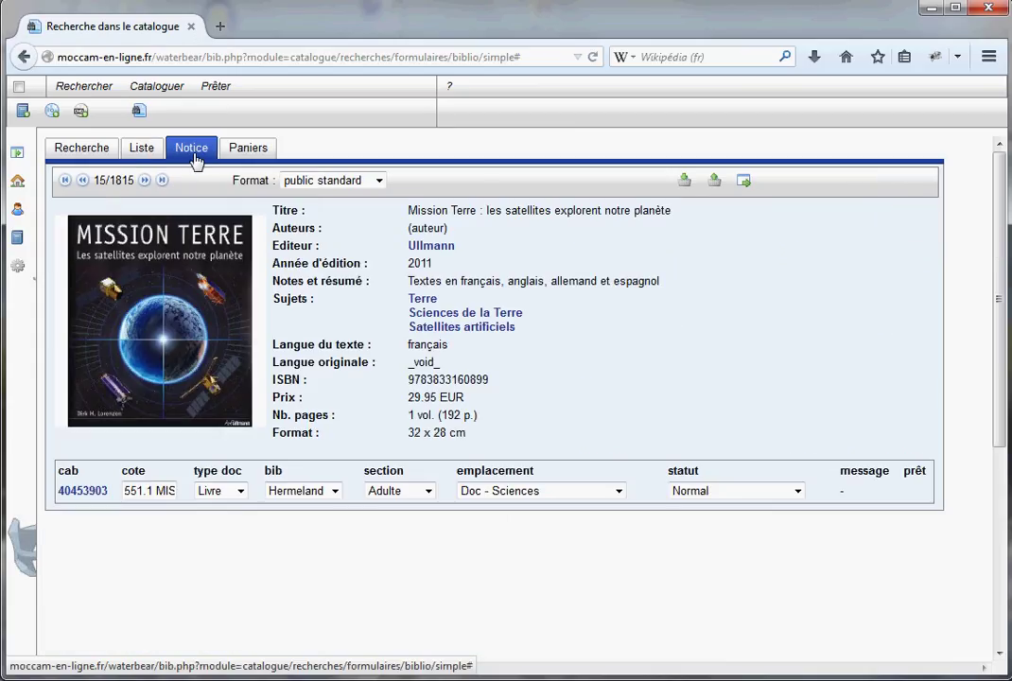
left_click(137, 149)
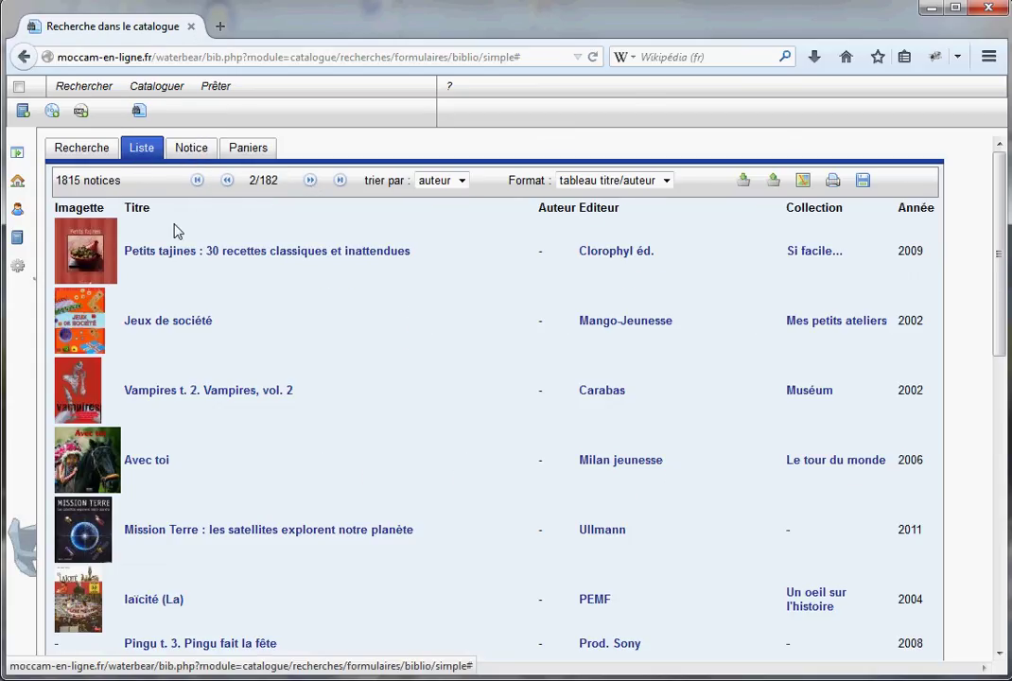
Step: Advance the results list to page 5, checking the detailed record view in between
left_click(310, 180)
left_click(310, 179)
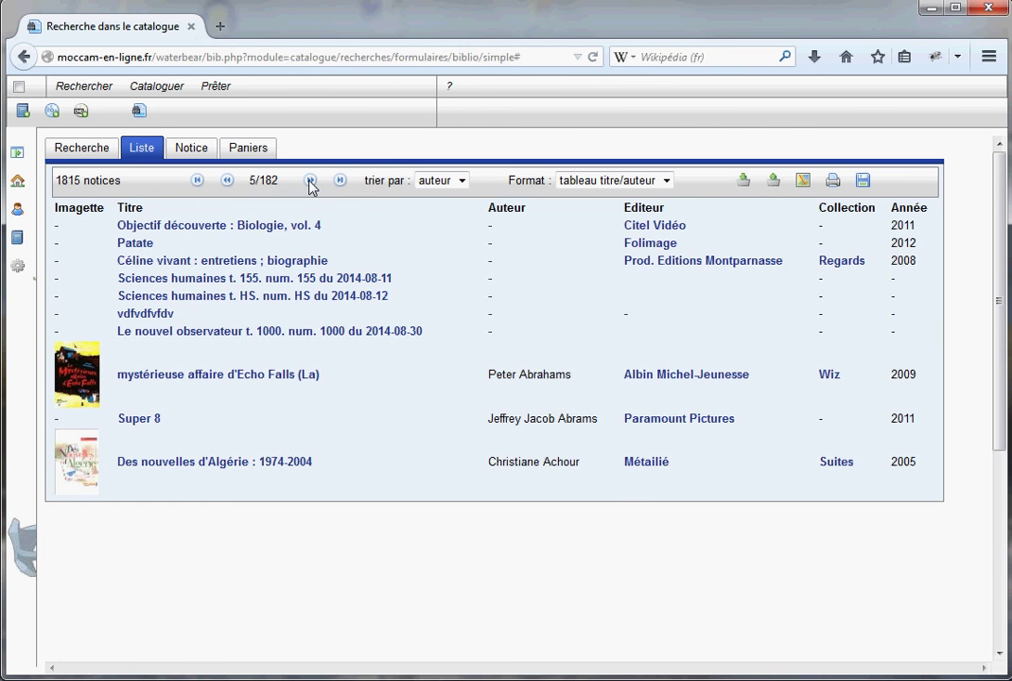
left_click(189, 153)
left_click(142, 150)
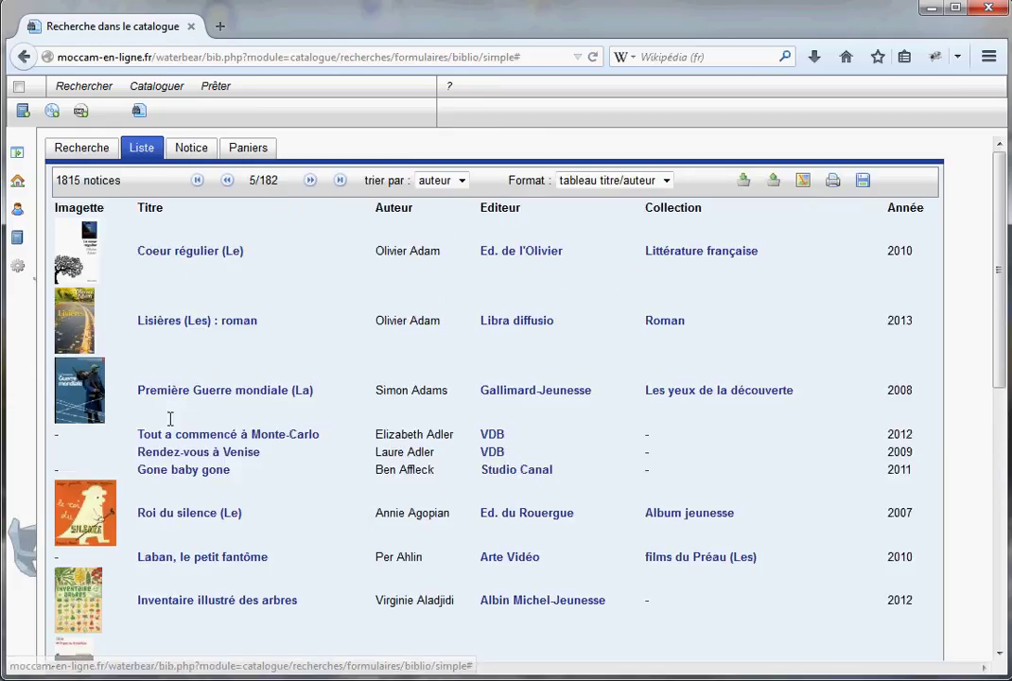
Step: Open the detailed record of "Roi du silence (Le)" and advance two records to "Inventaire illustré des arbres"
left_click(183, 513)
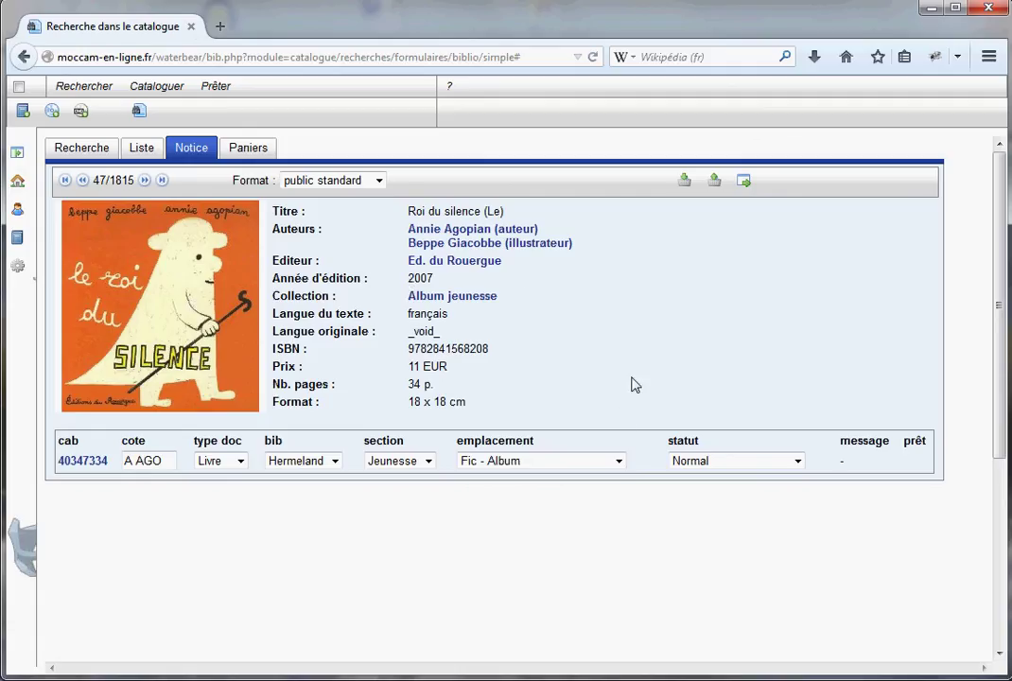
left_click(145, 181)
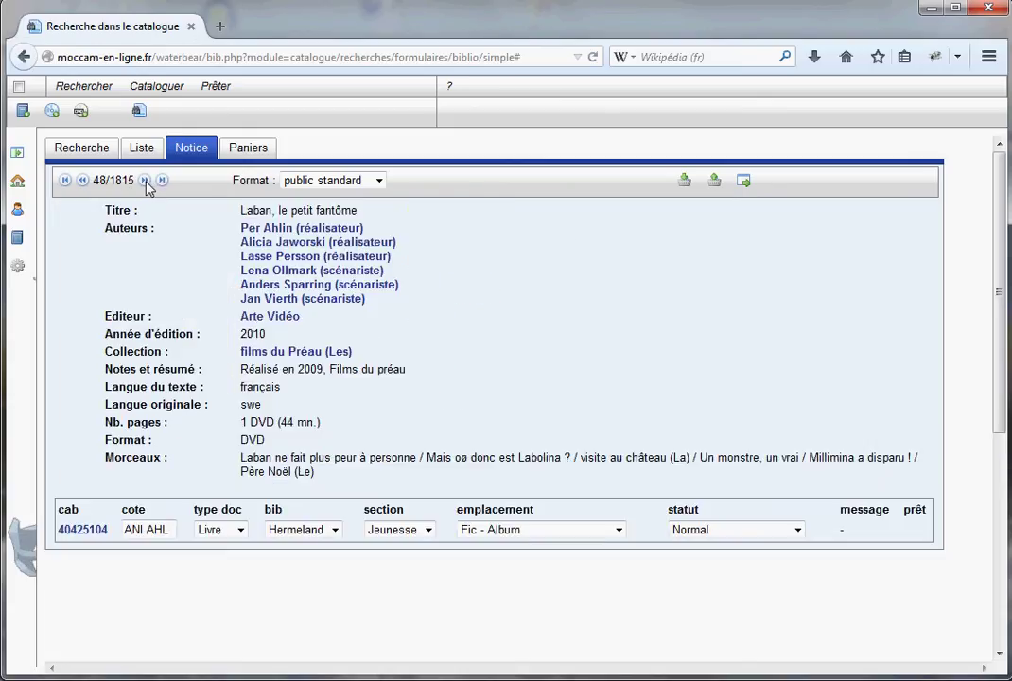
left_click(145, 181)
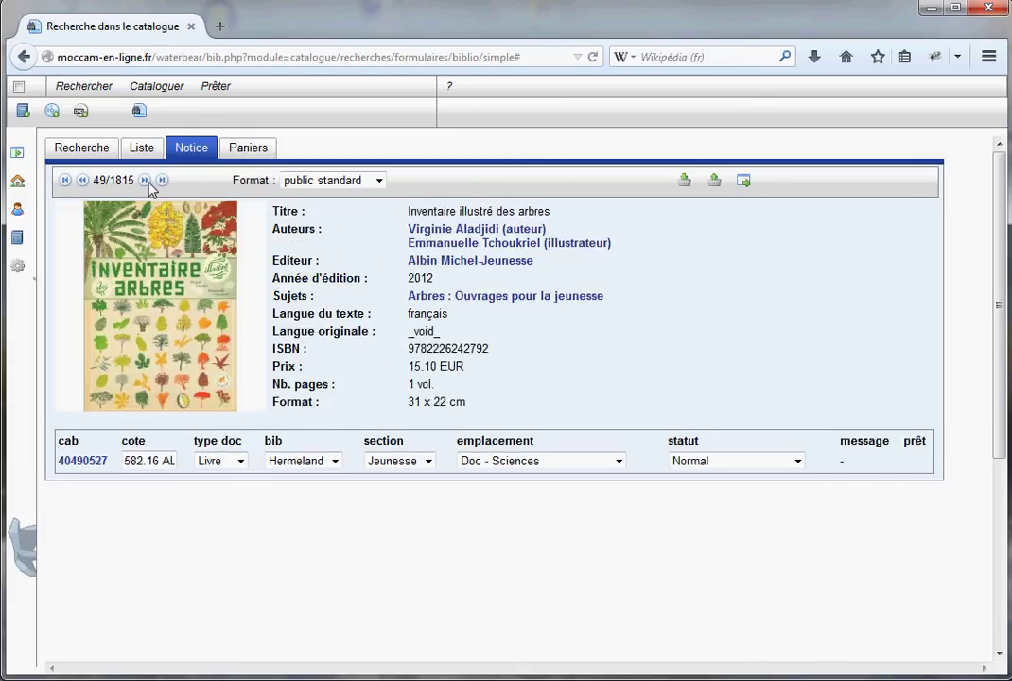
Step: Browse the detailed records by moving to the next, first and last ones, and end on "Deuxième épouse (La)"
left_click(144, 180)
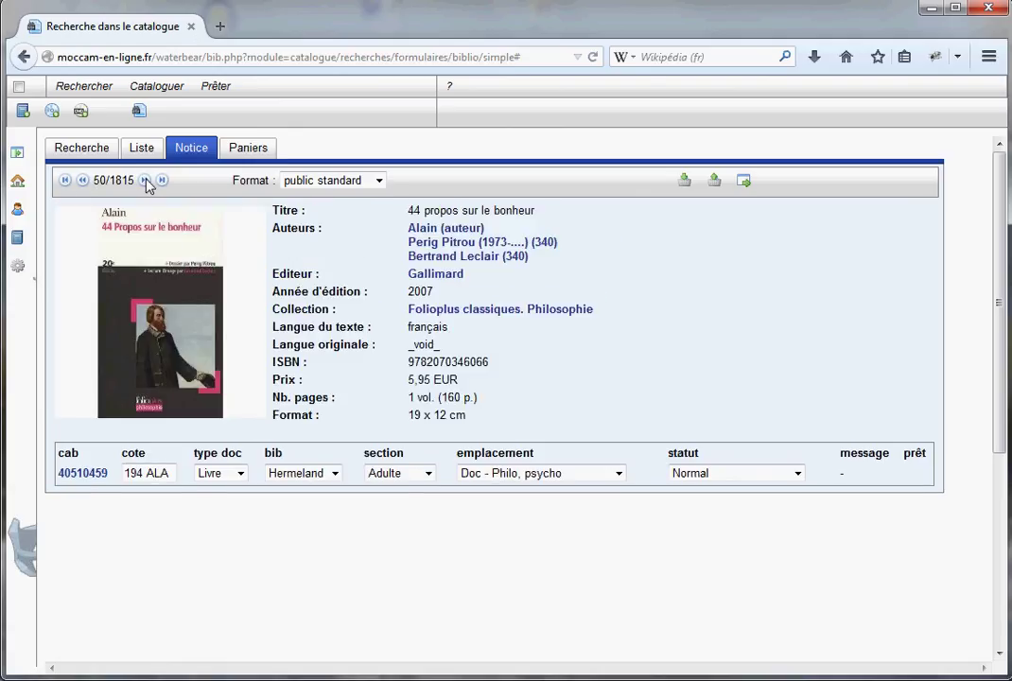
left_click(65, 181)
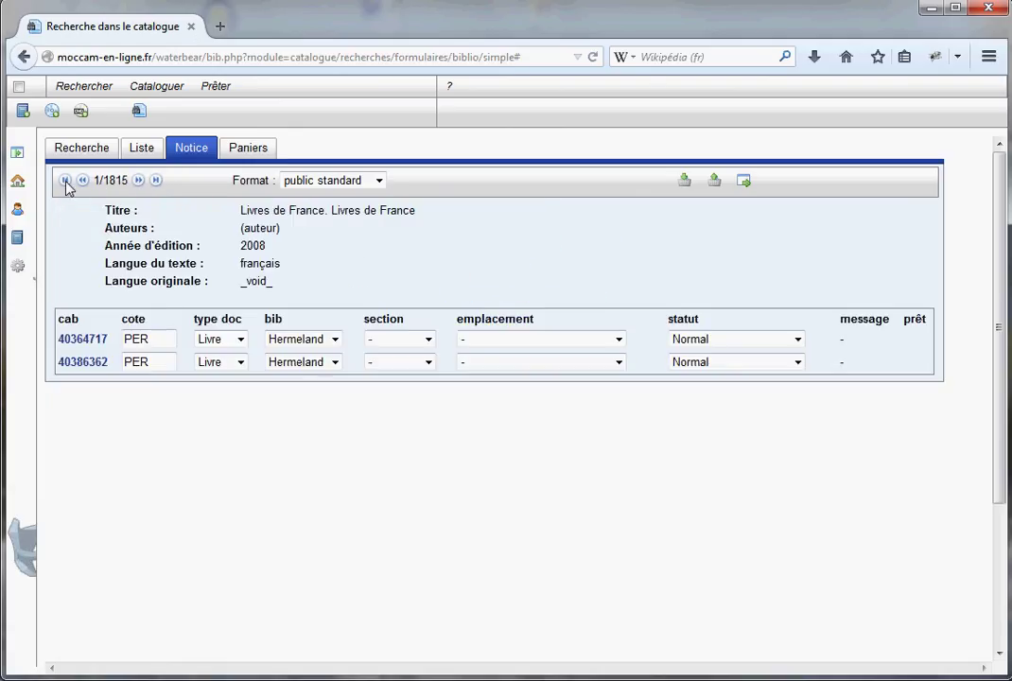
left_click(157, 180)
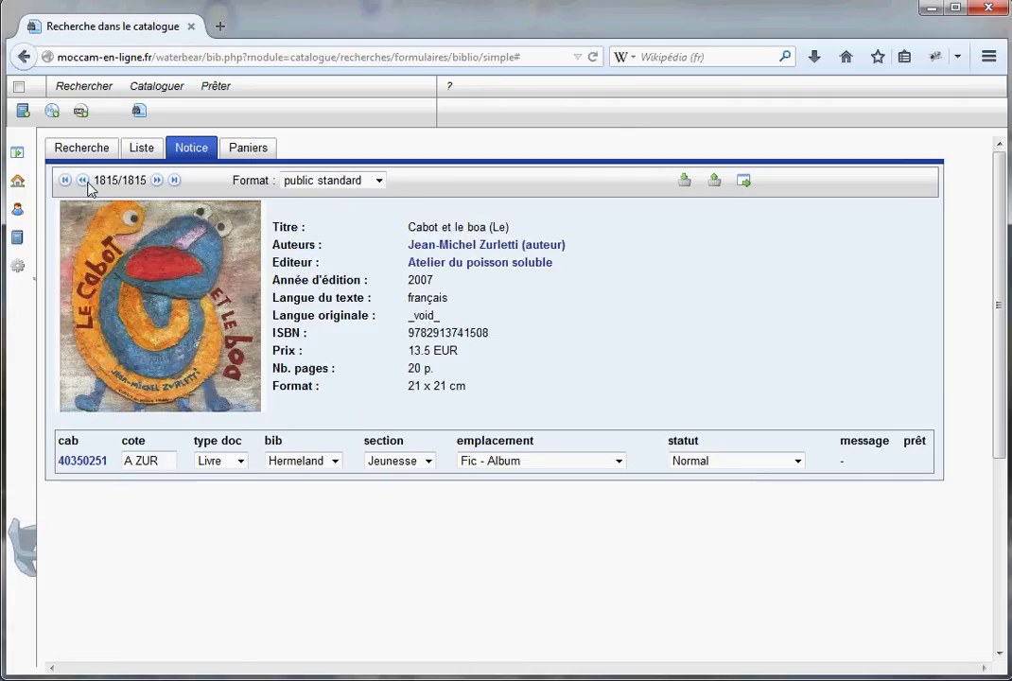
left_click(83, 181)
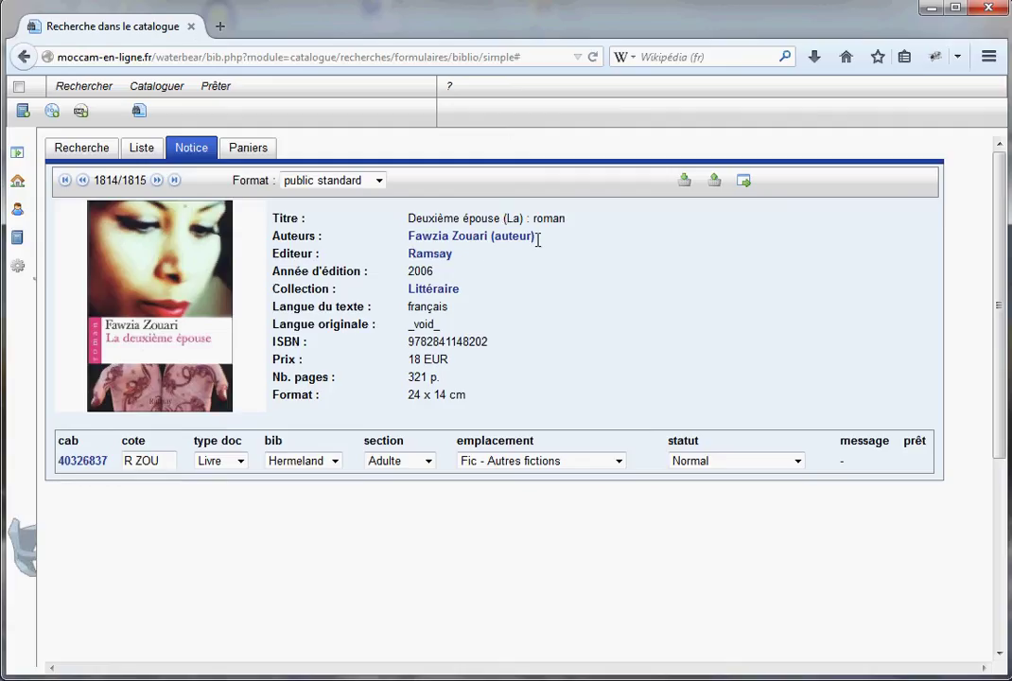
Step: Open the cataloguing form of the author linked to "Deuxième épouse (La)", and close it without editing
left_click(428, 239)
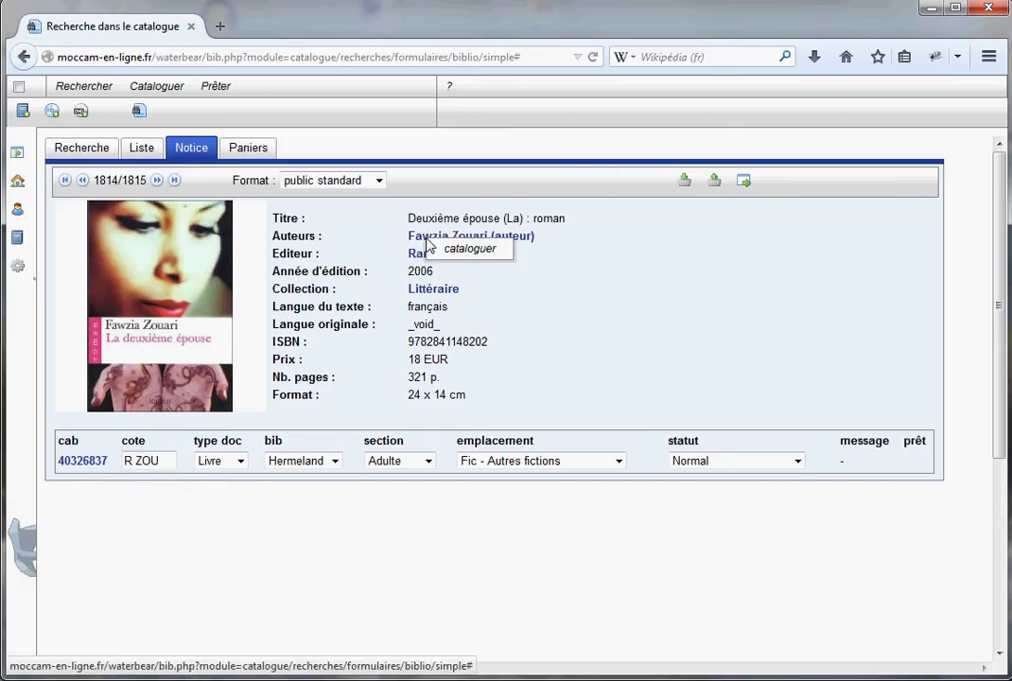
left_click(464, 254)
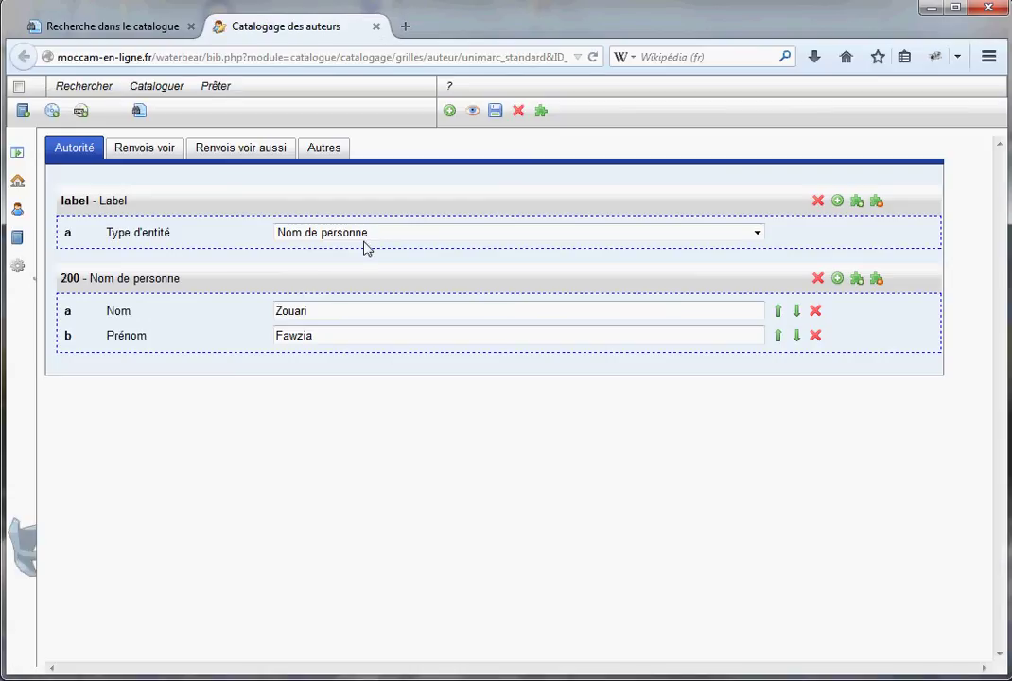
left_click(376, 26)
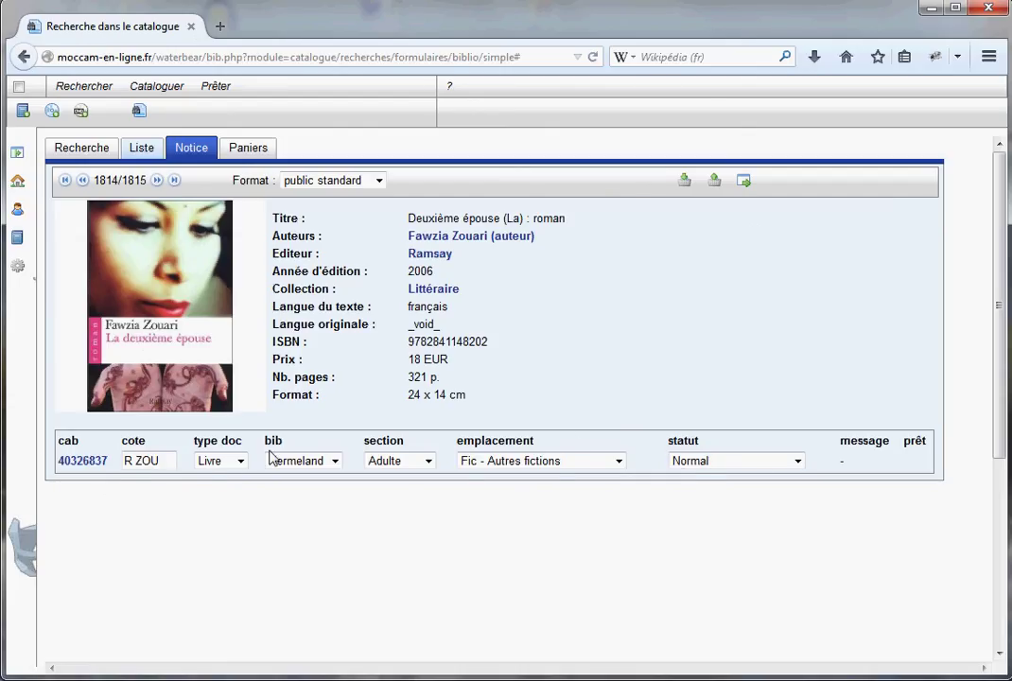
Step: Open the cataloguing form of the record's copy from its barcode, review its fields, and close it without editing
left_click(81, 457)
left_click(106, 471)
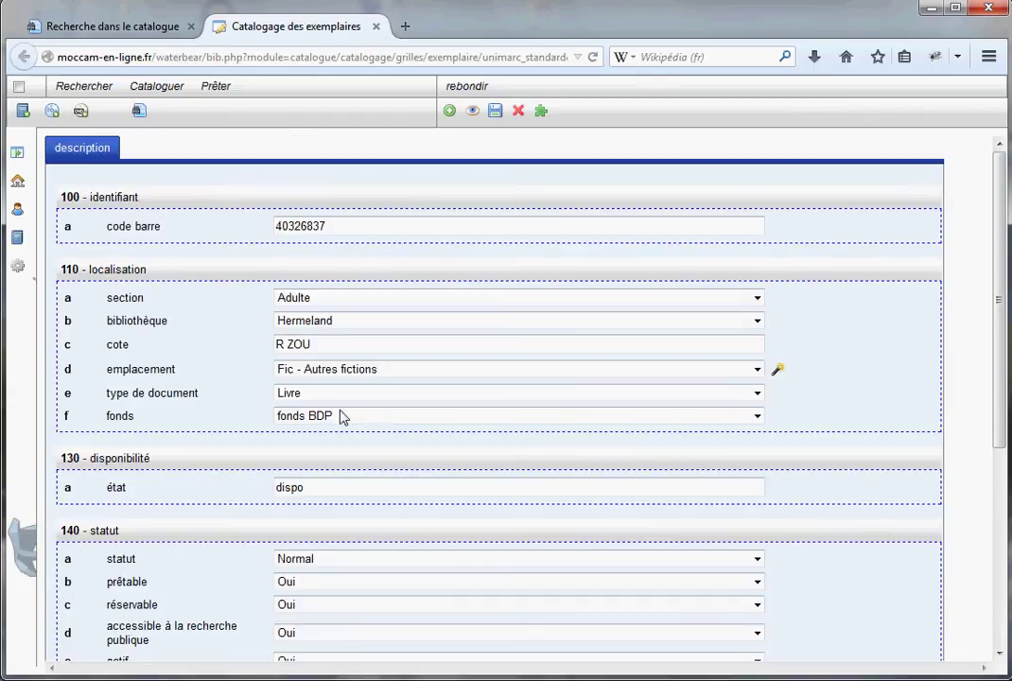
scroll(341, 353, "down", 2)
scroll(342, 353, "up", 2)
left_click(377, 27)
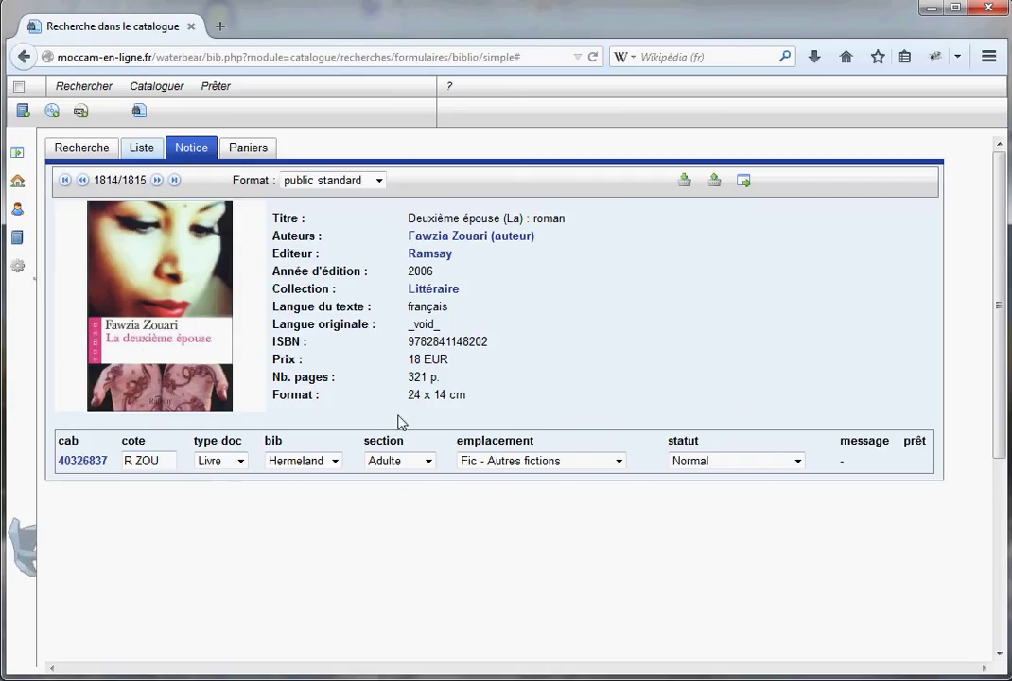
Step: Set the copy's section to Jeunesse in the detailed record, and check the change in the copy's cataloguing form
left_click(427, 462)
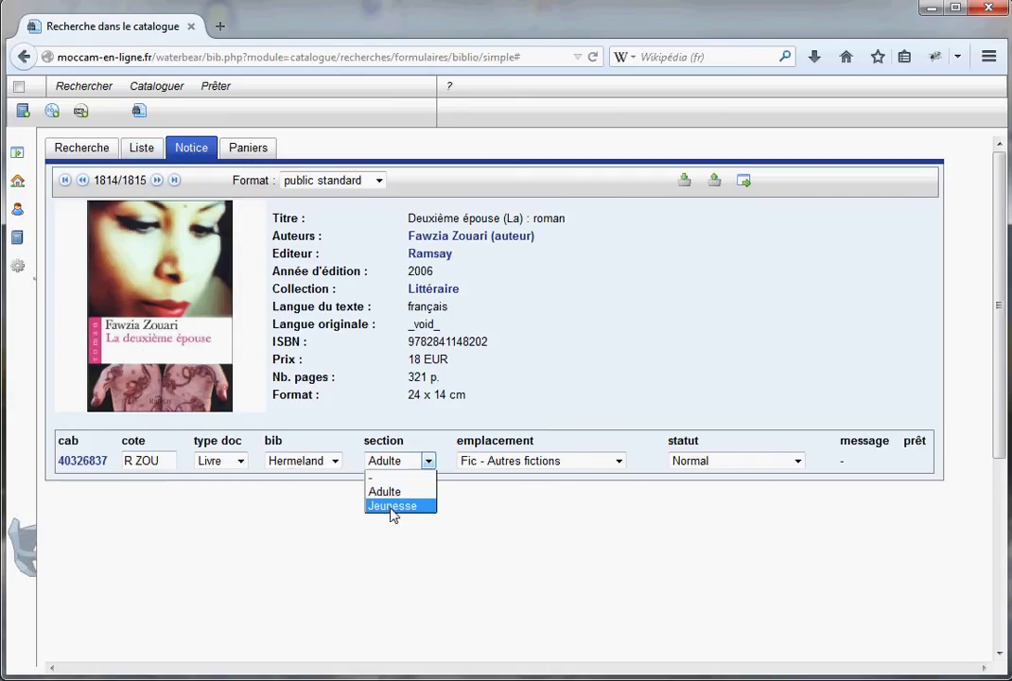
left_click(393, 508)
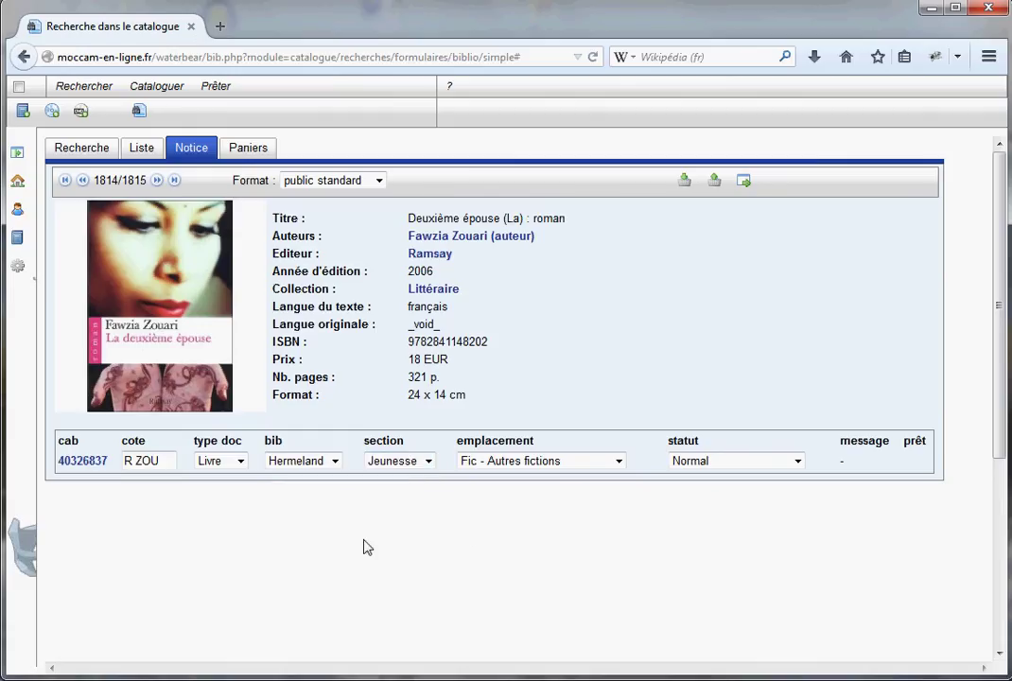
left_click(81, 461)
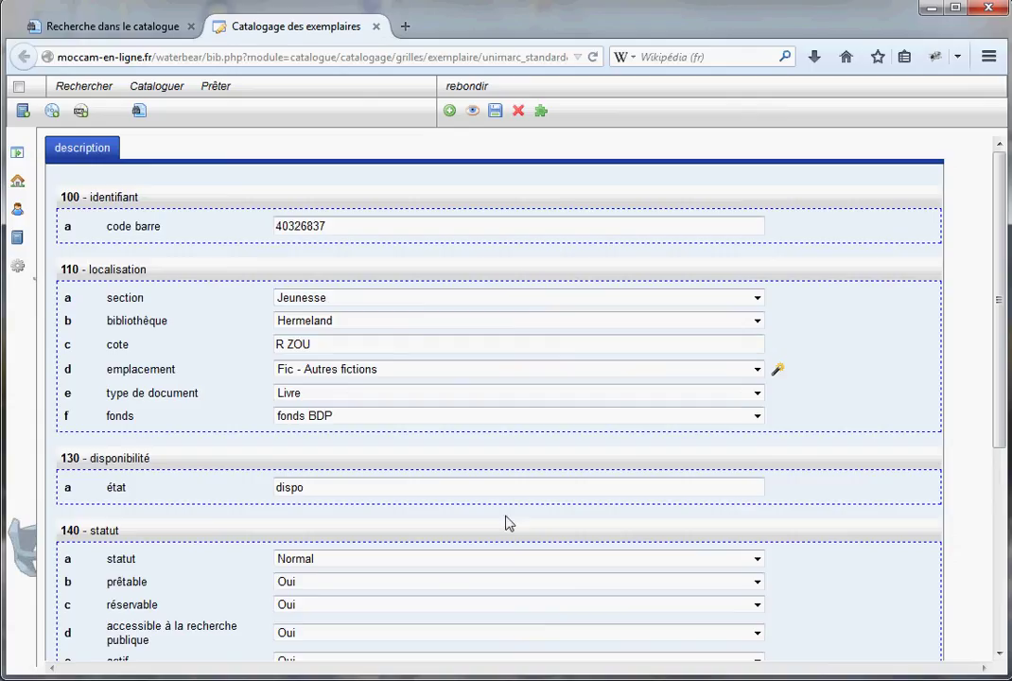
left_click(376, 26)
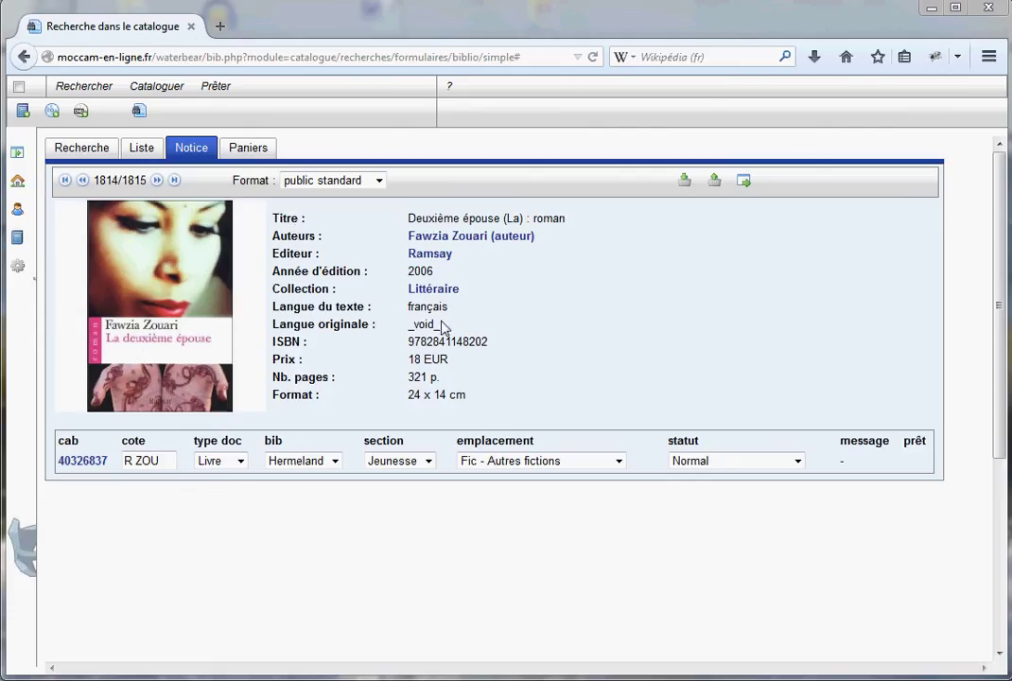
Step: Open the cataloguing form of "Deuxième épouse (La)", review its copies, Dépouillement and Description sections, and close it without editing
left_click(745, 183)
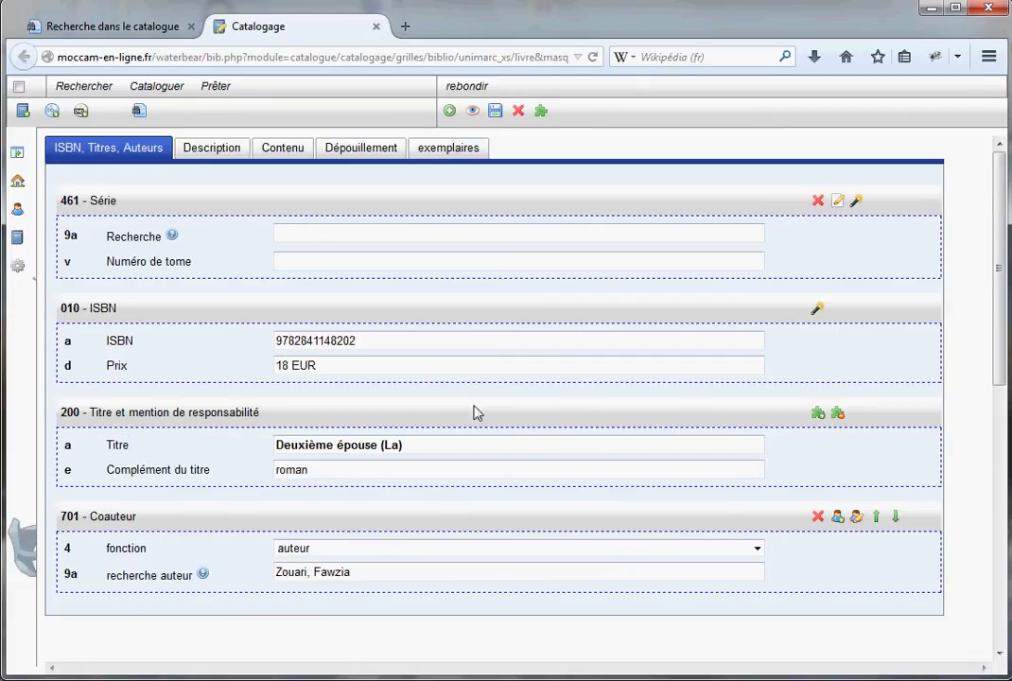
left_click(448, 153)
left_click(363, 155)
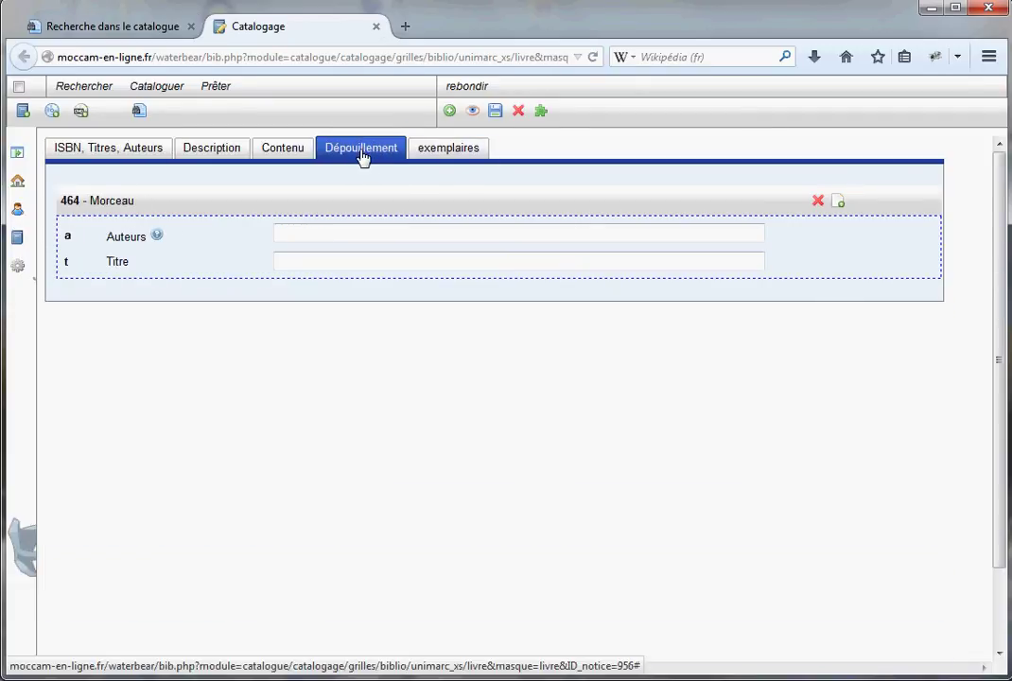
left_click(210, 152)
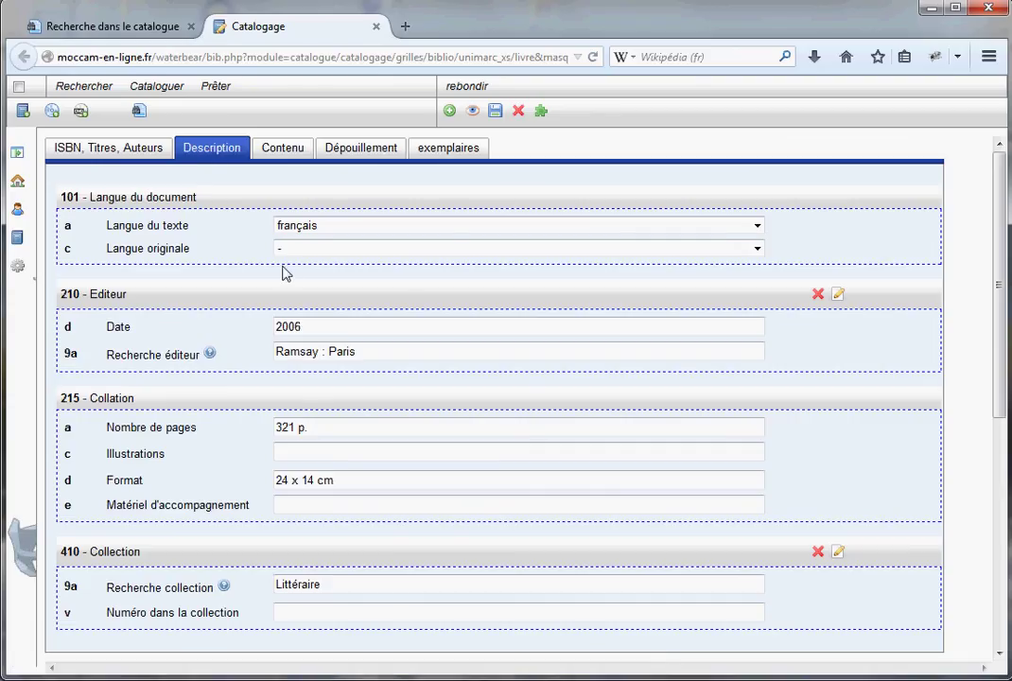
left_click(375, 26)
Step: Open the loans and returns page, and check the loan indicator in the detailed record of "Liavek", reopening it from the results list
left_click(17, 209)
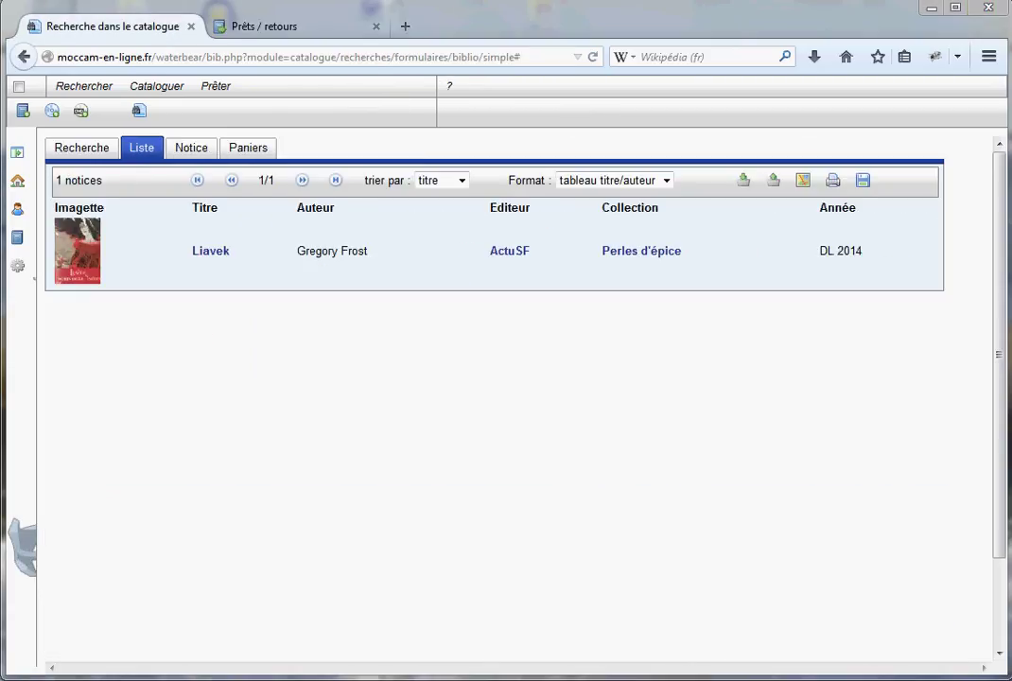
left_click(209, 251)
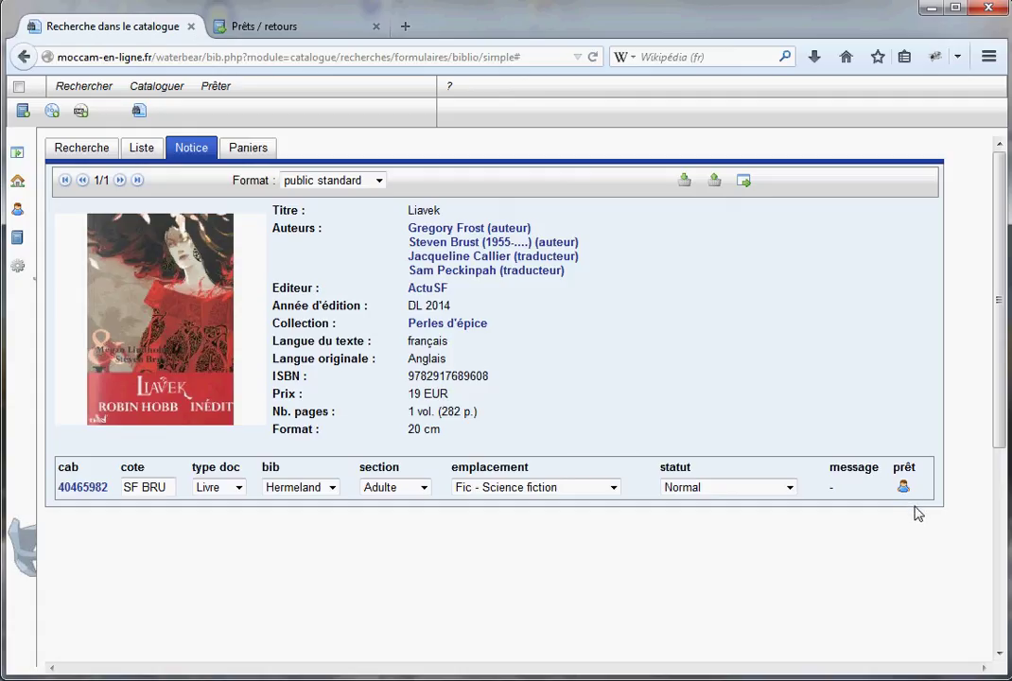
mouse_move(906, 492)
left_click(141, 147)
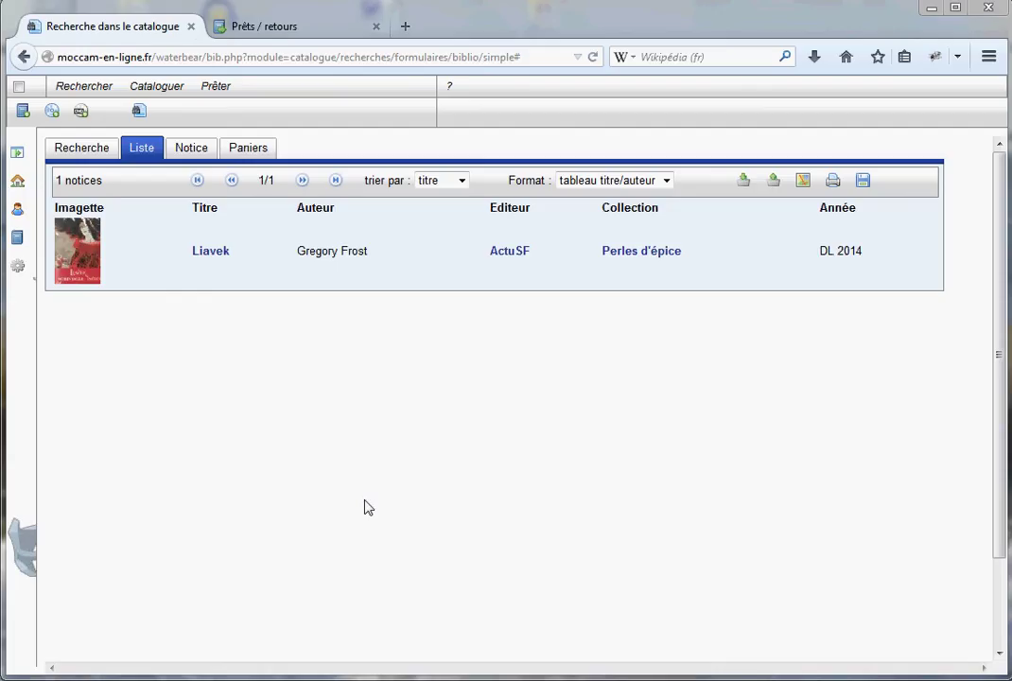
left_click(206, 251)
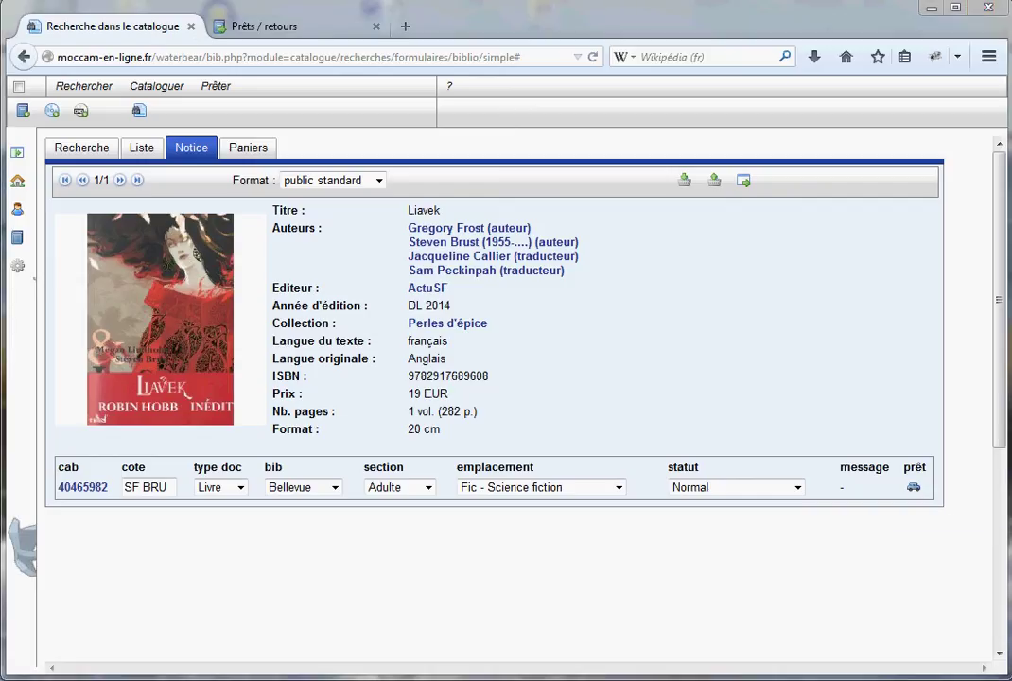
Step: Clear the "liavek" keyword from the search criteria, and run the search with copy status actif
left_click(88, 148)
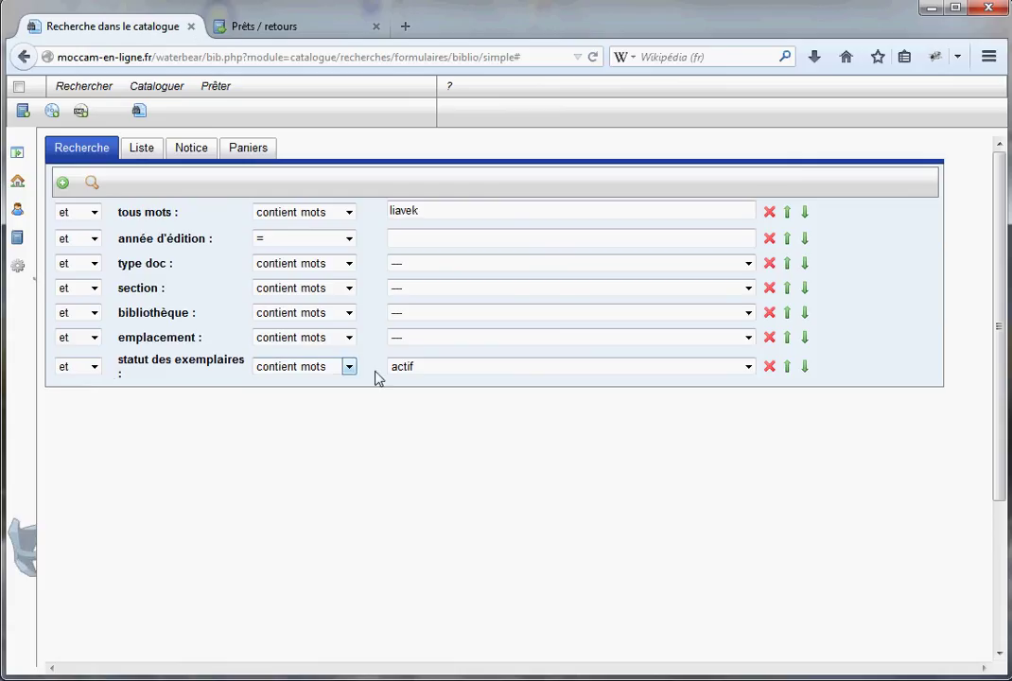
left_click_drag(442, 214, 330, 211)
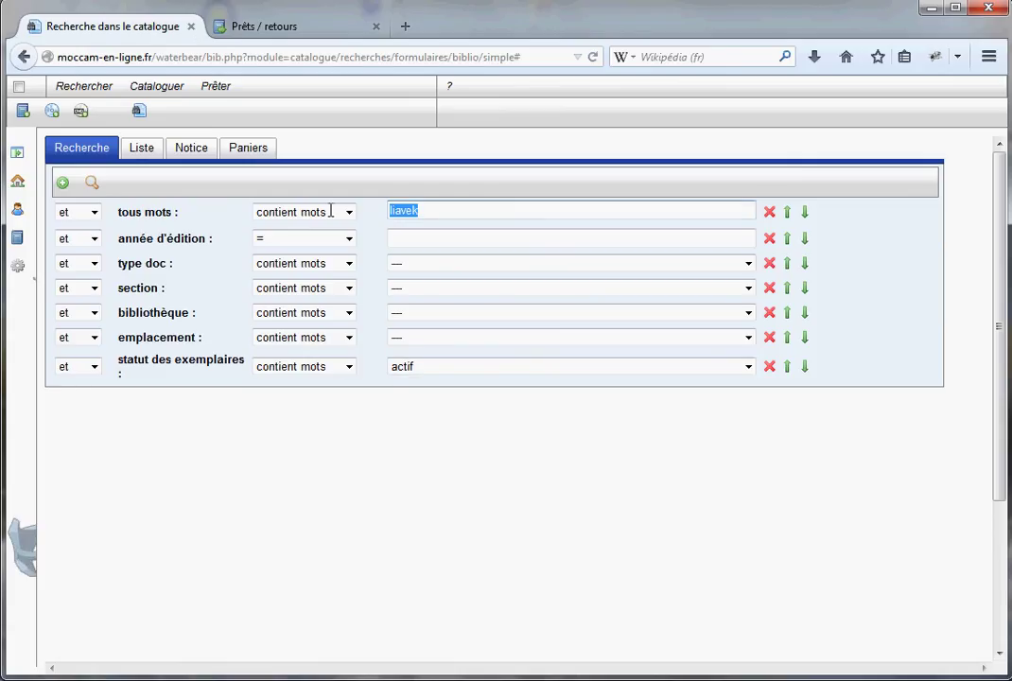
key("Delete")
left_click(93, 184)
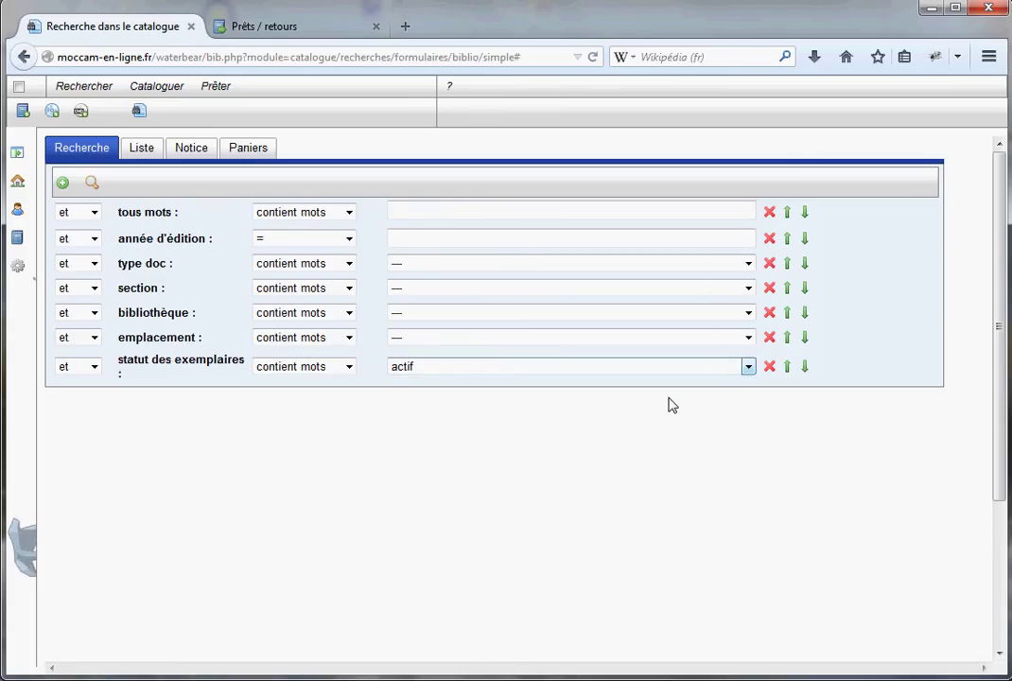
scroll(378, 427, "down", 2)
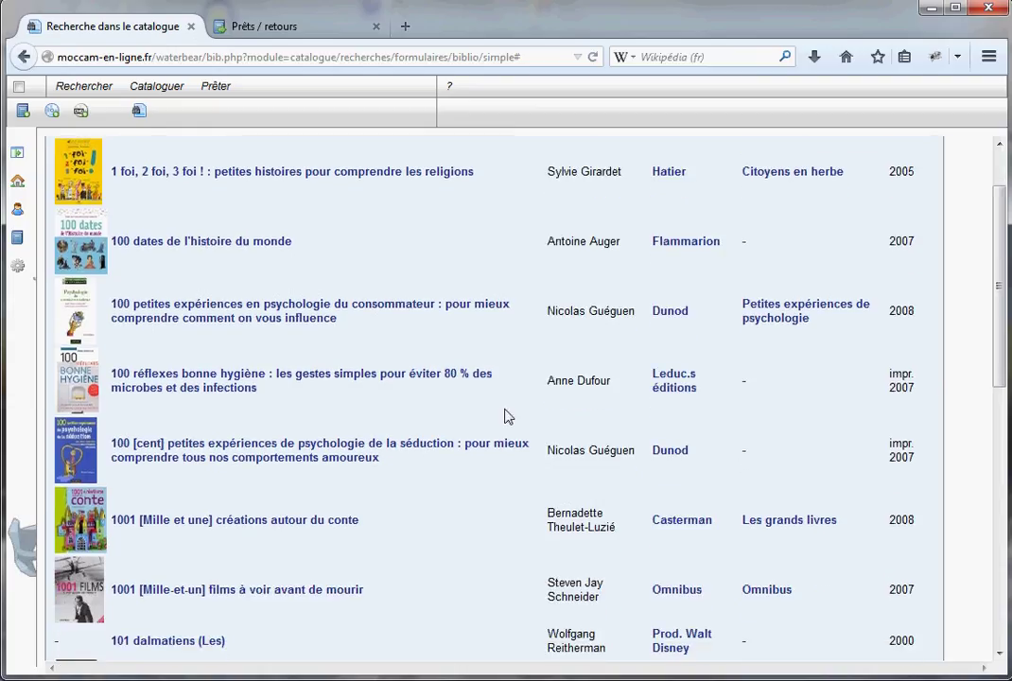
scroll(204, 293, "up", 2)
Step: Remove the copy status filter from the search criteria, and run the search again
left_click(82, 144)
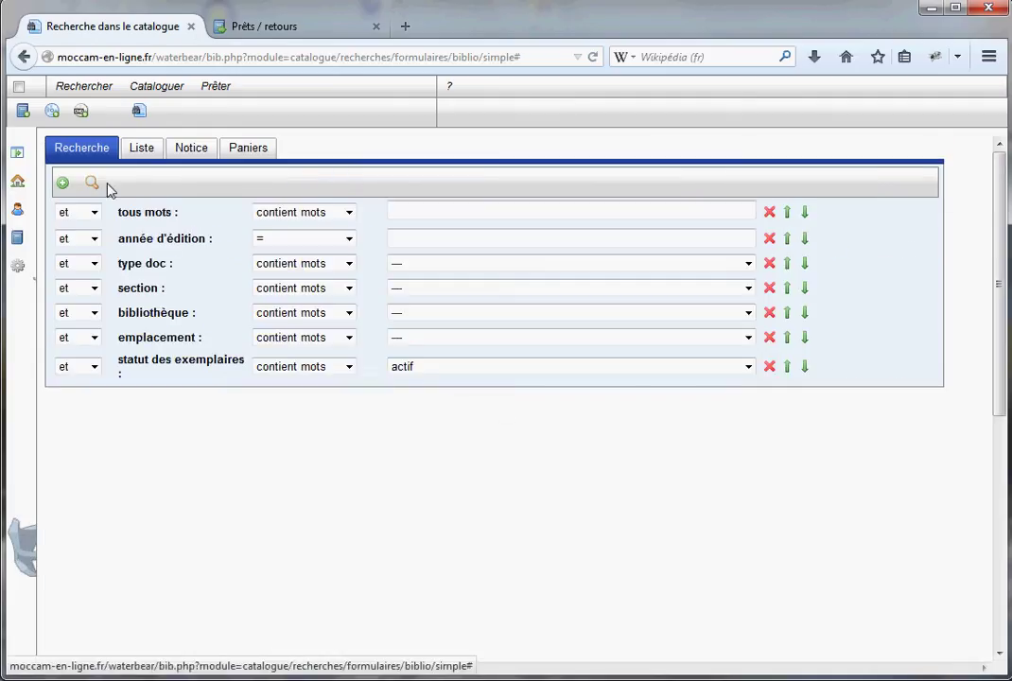
left_click(749, 368)
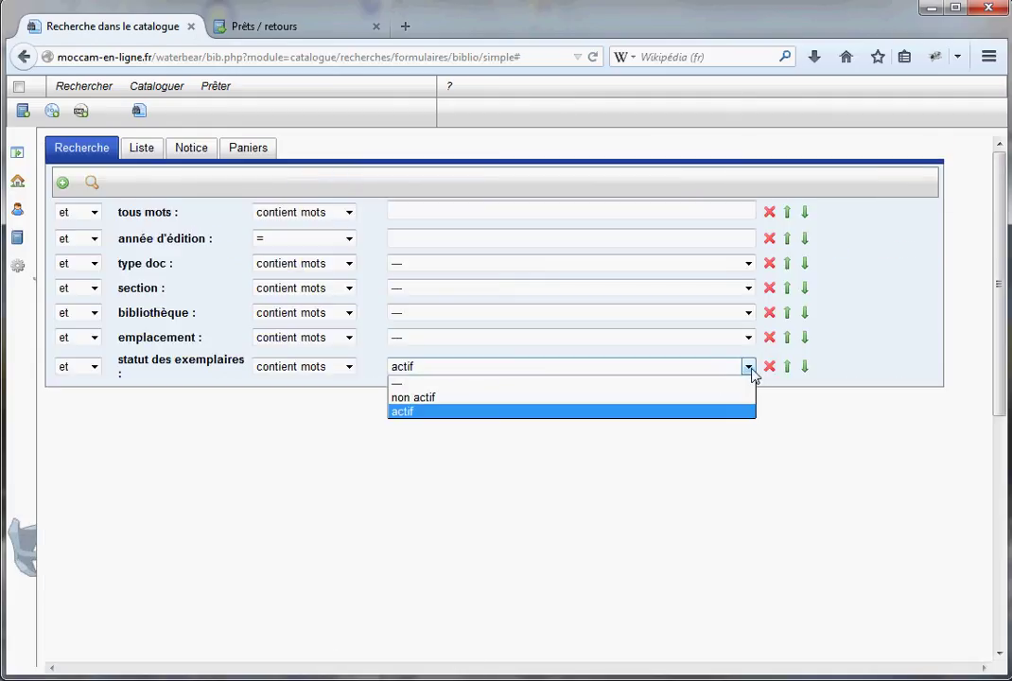
left_click(662, 383)
left_click(91, 182)
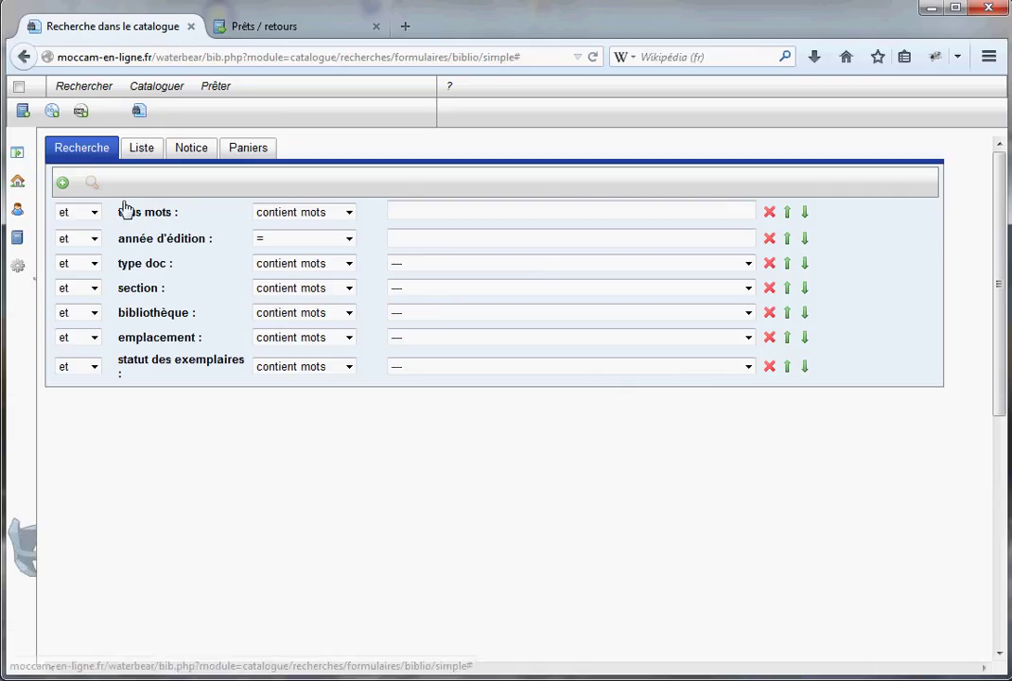
scroll(512, 493, "down", 2)
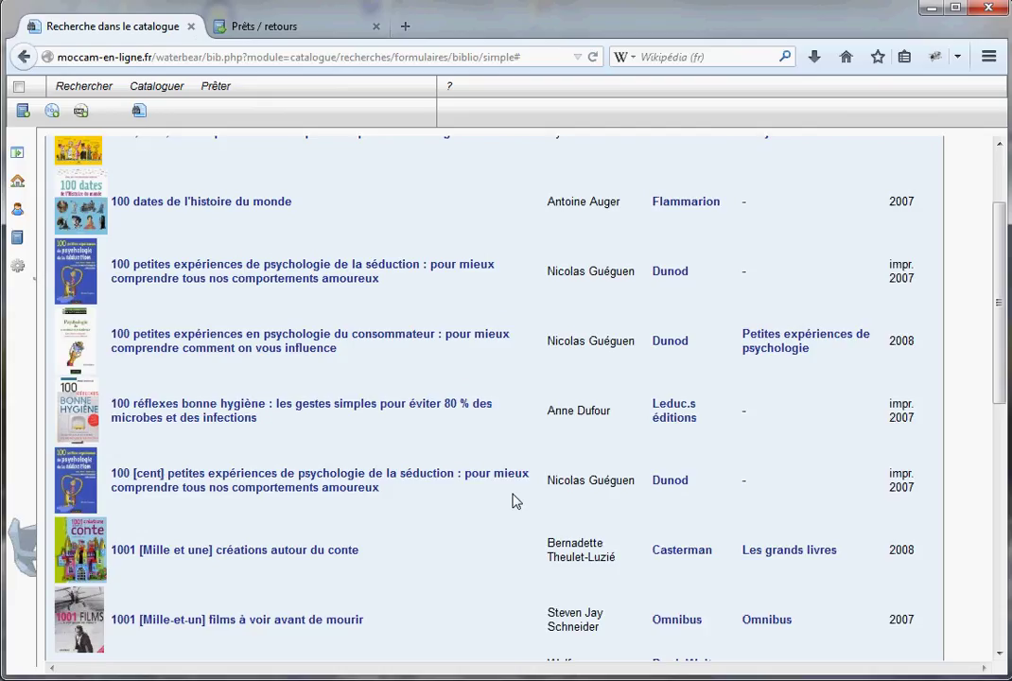
scroll(512, 501, "up", 2)
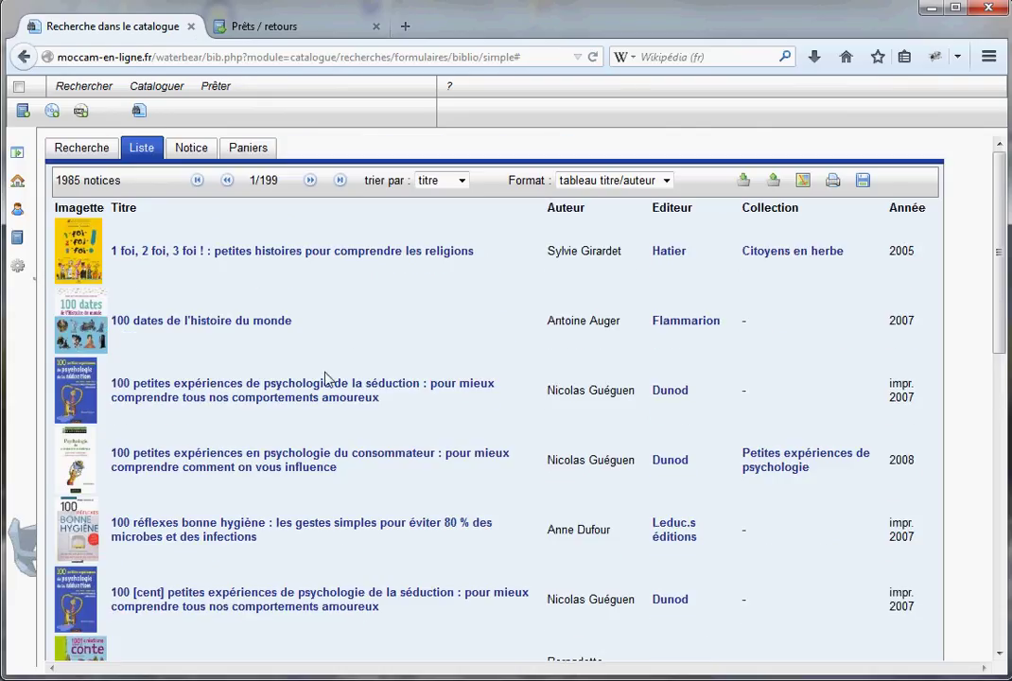
Step: Set the "statut des exemplaires" search criterion back to actif
left_click(81, 147)
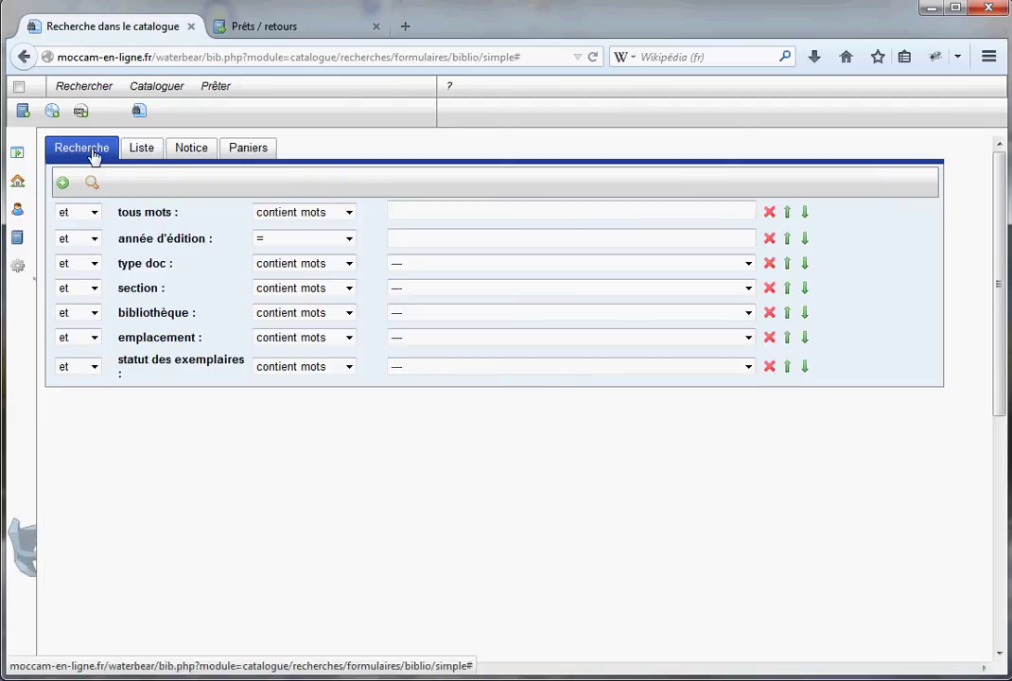
left_click(744, 370)
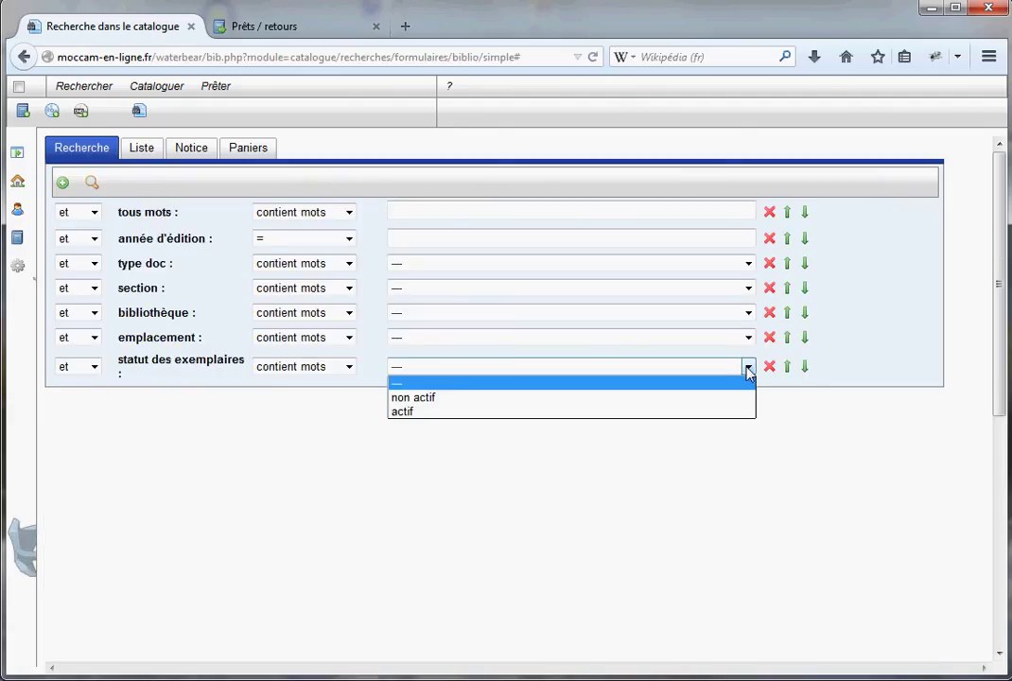
left_click(424, 422)
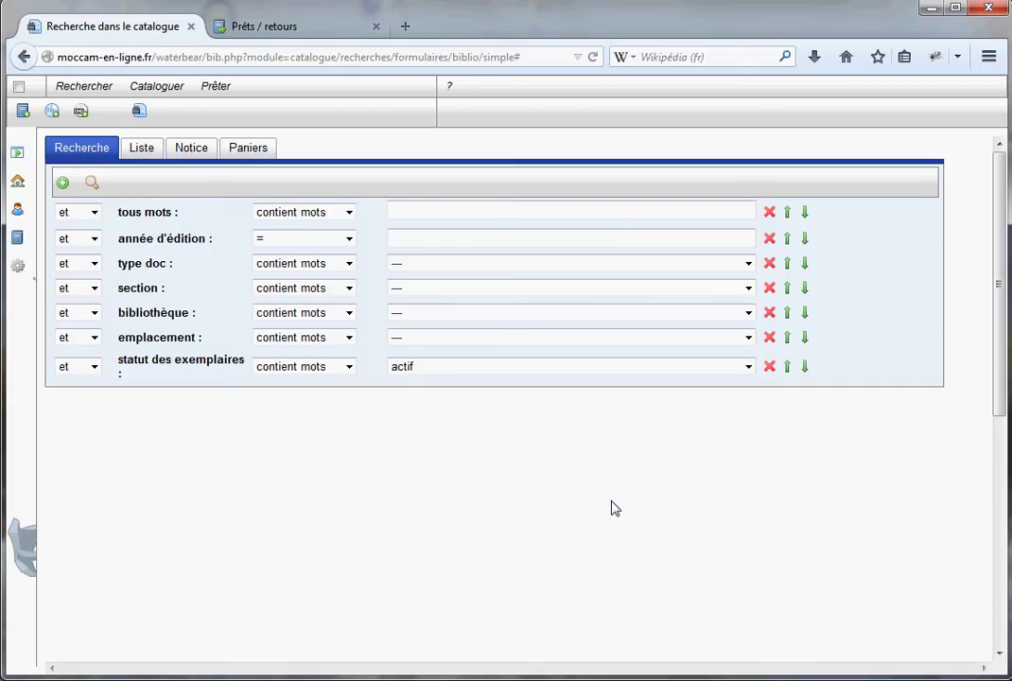
Step: Open the baskets (Paniers) view, and look through the whole list of folders and baskets
left_click(253, 151)
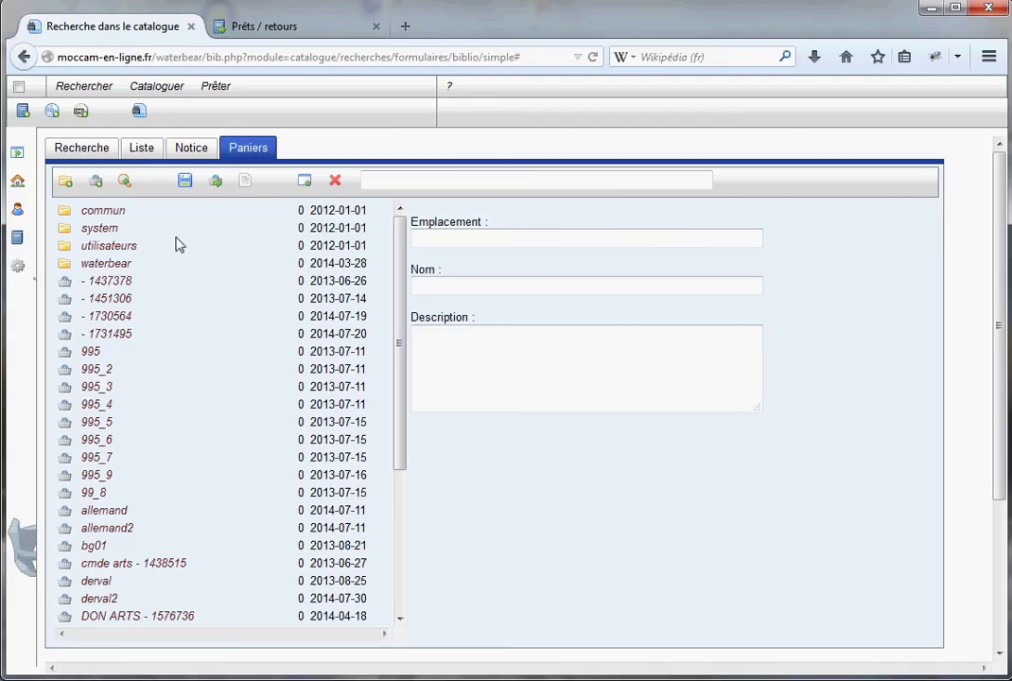
scroll(397, 369, "down", 4)
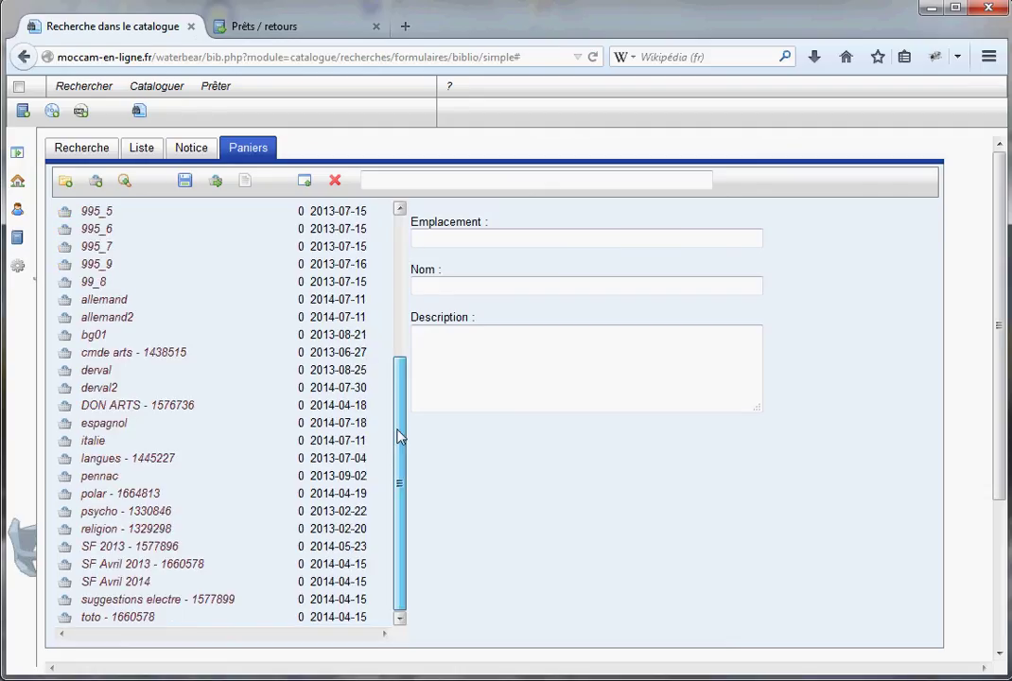
left_click_drag(398, 377, 402, 219)
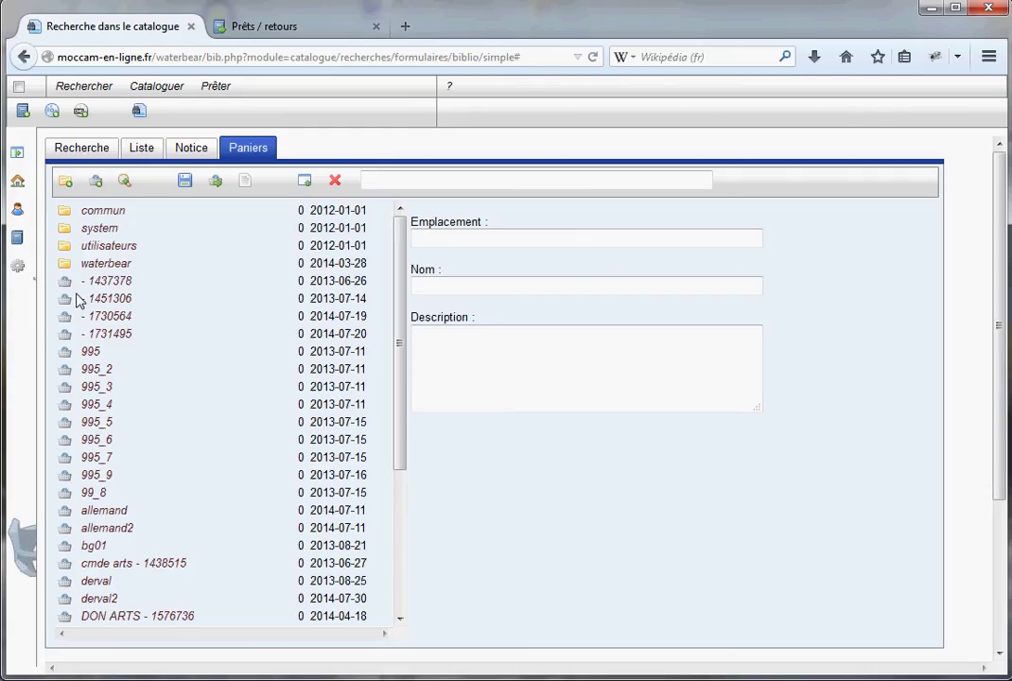
Step: Examine the contents of the commun and utilisateurs basket folders, including the QC subfolder
left_click(115, 212)
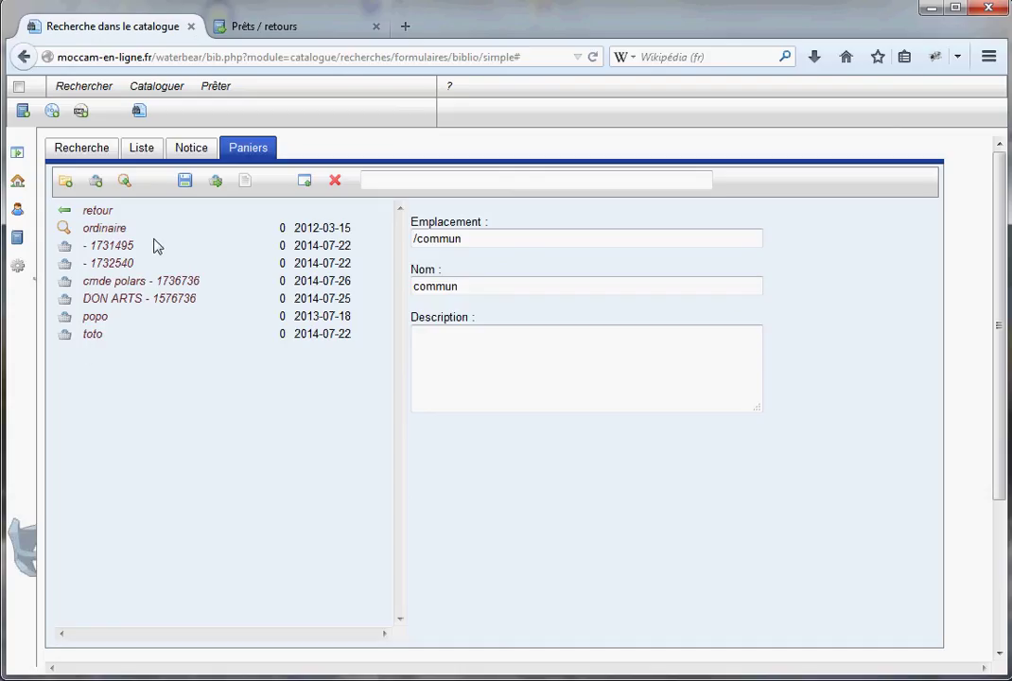
left_click(97, 209)
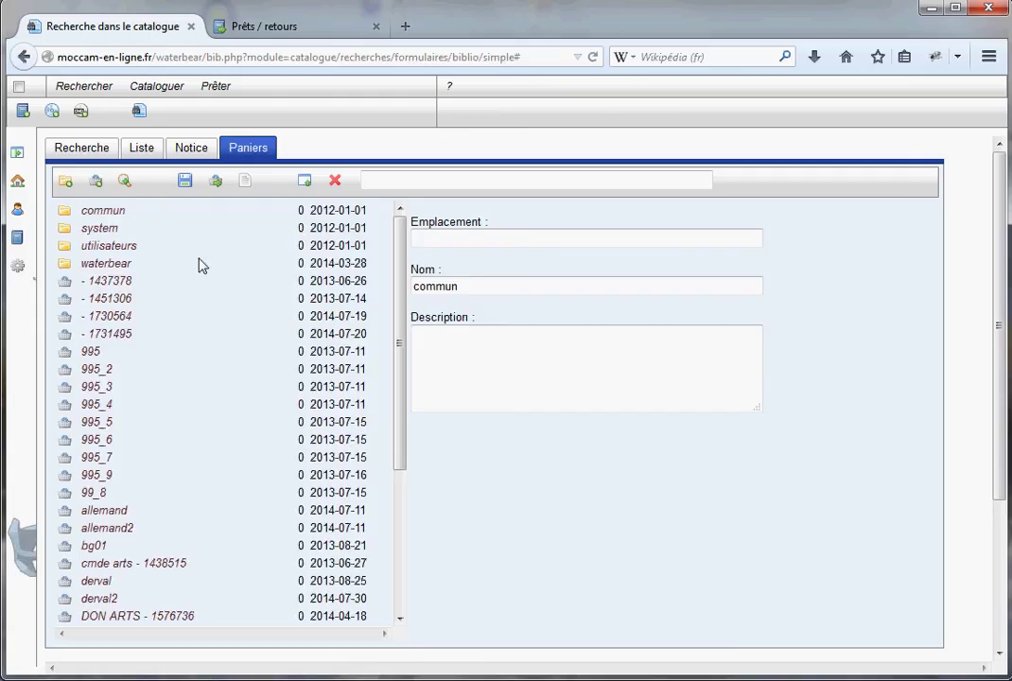
left_click(105, 247)
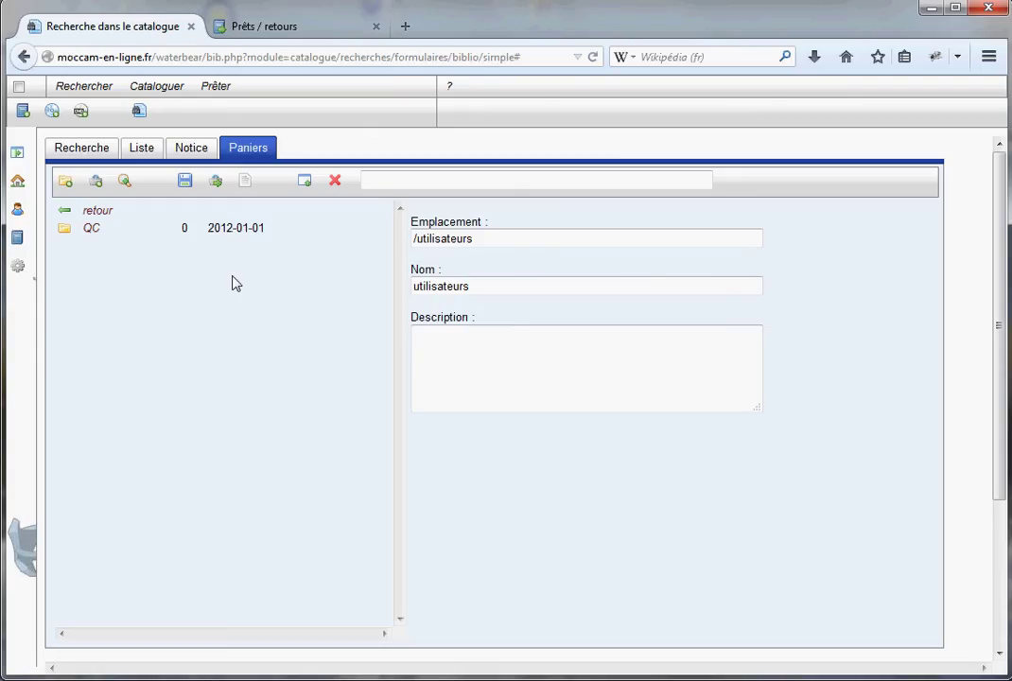
left_click(99, 212)
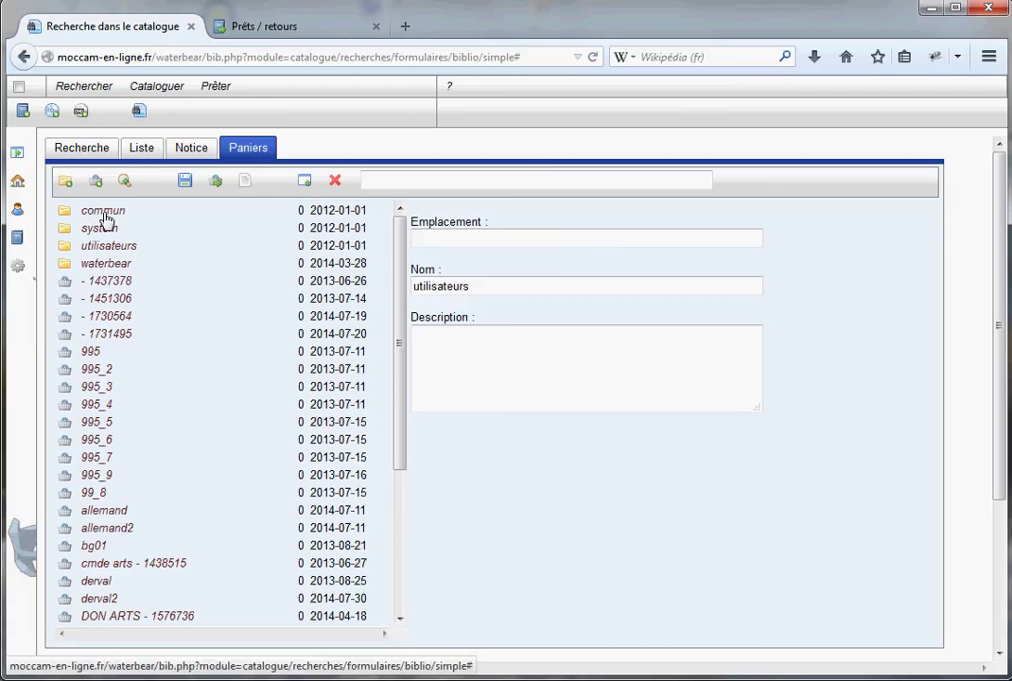
left_click(105, 220)
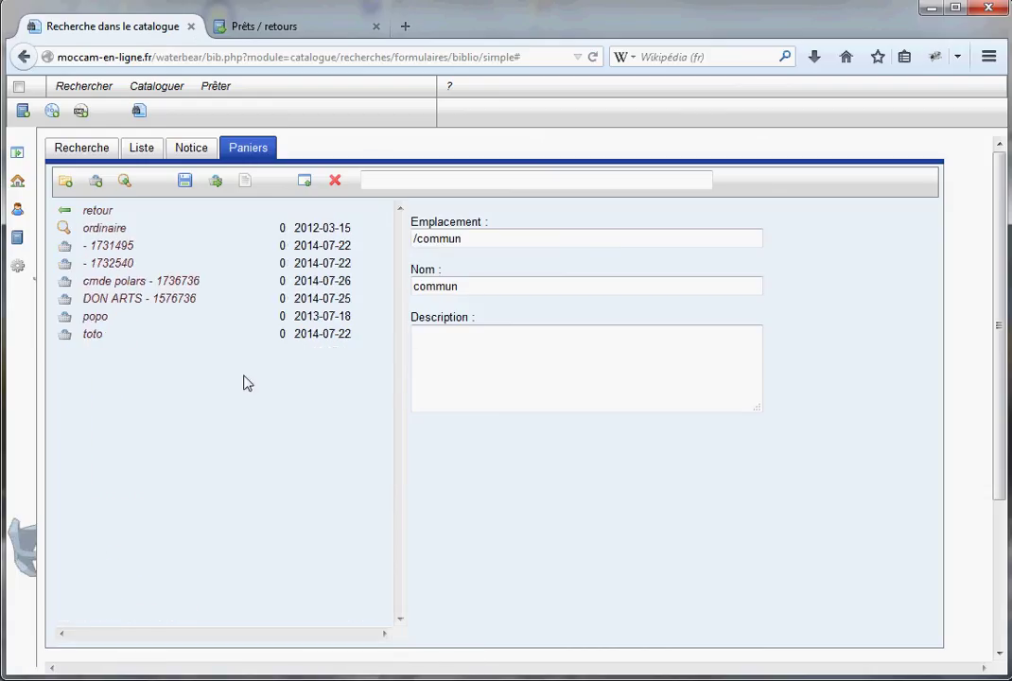
left_click(94, 211)
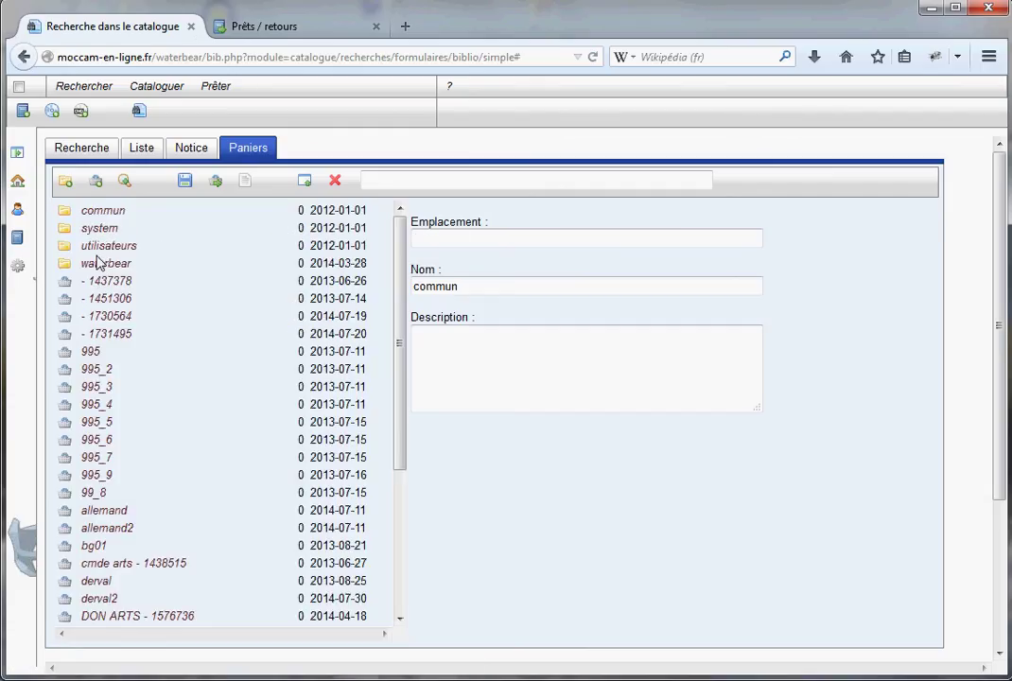
left_click(101, 248)
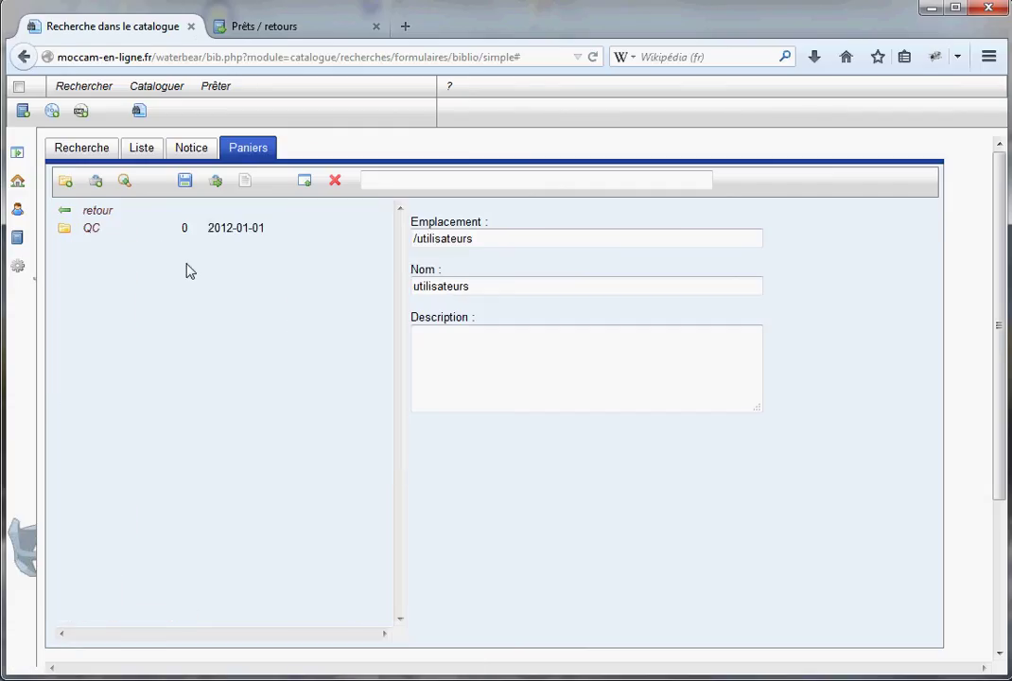
left_click(94, 226)
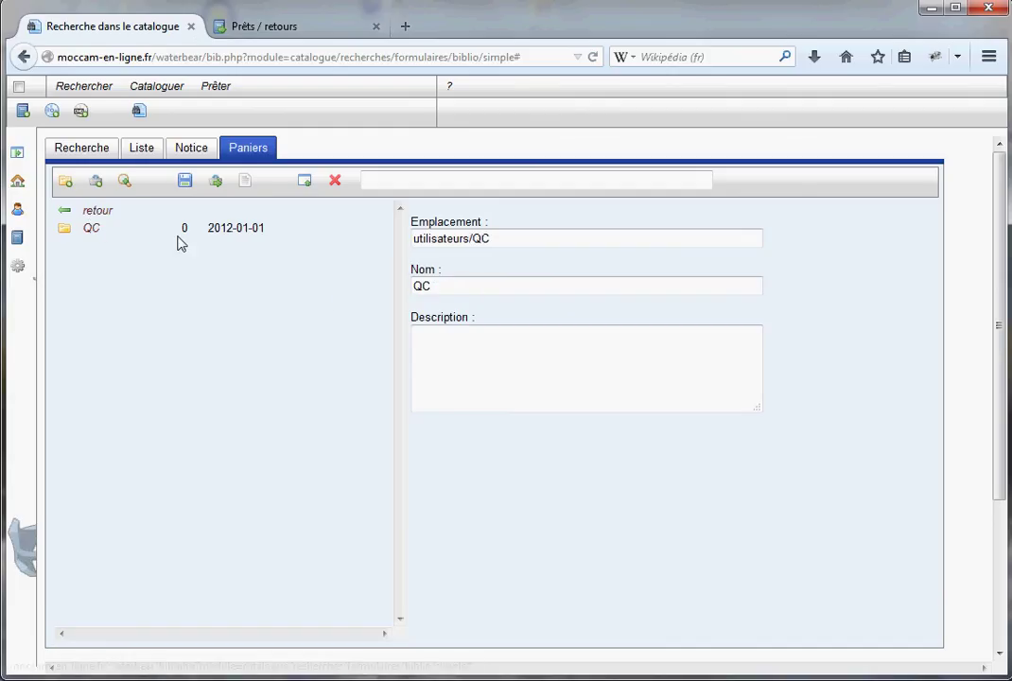
left_click(94, 212)
Step: Create a folder named démo inside the utilisateurs folder, with the description "pour la démo", and save it
left_click(66, 182)
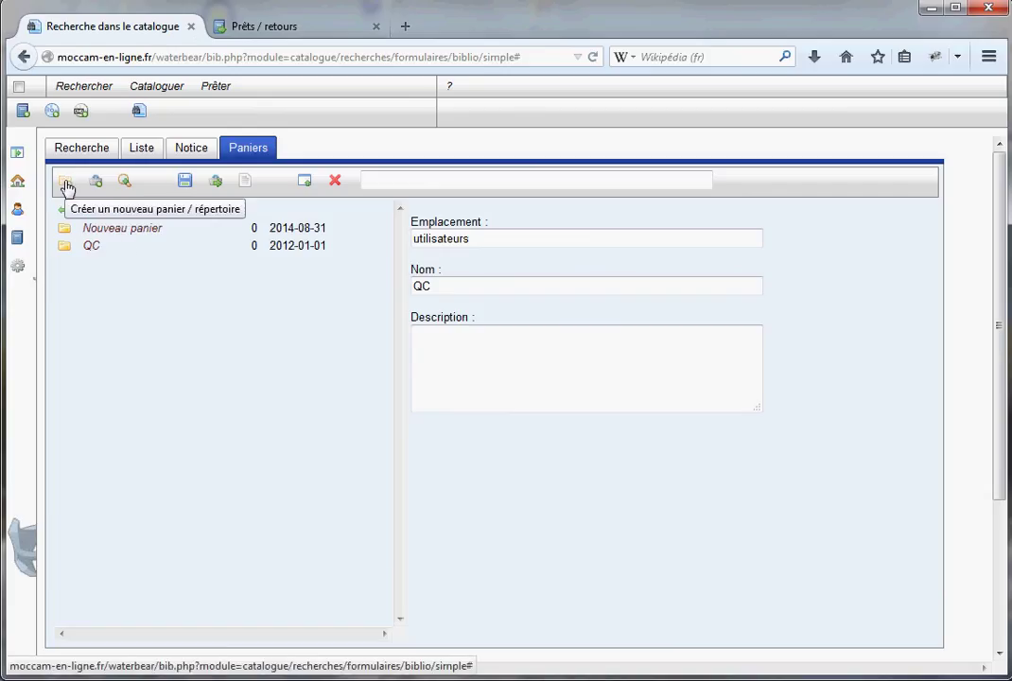
left_click(116, 236)
double_click(116, 236)
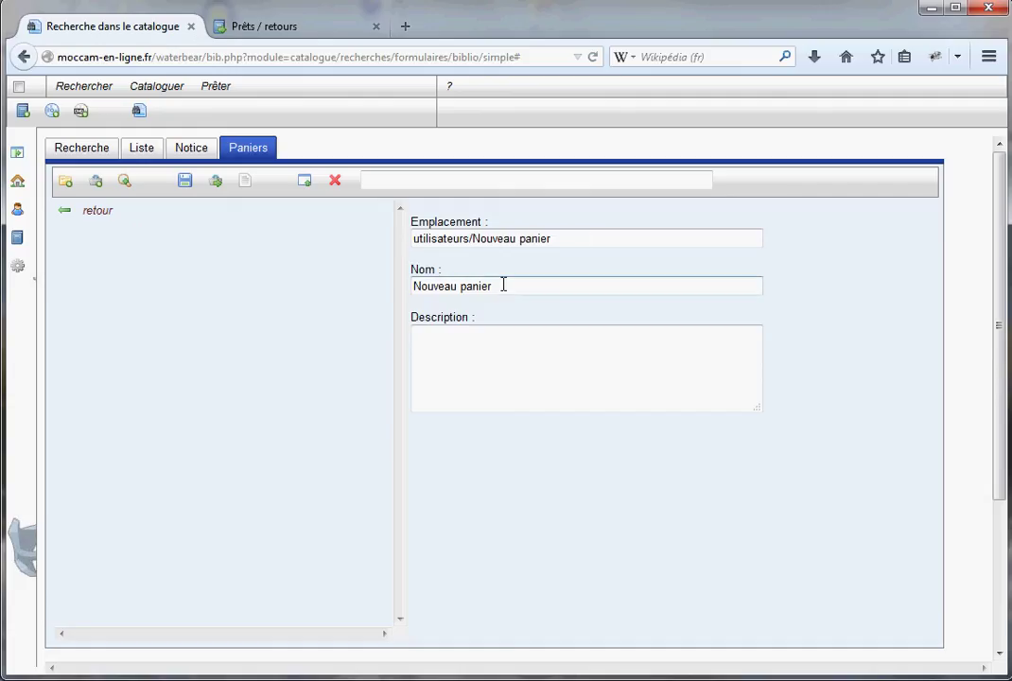
left_click_drag(501, 285, 388, 283)
type("démo")
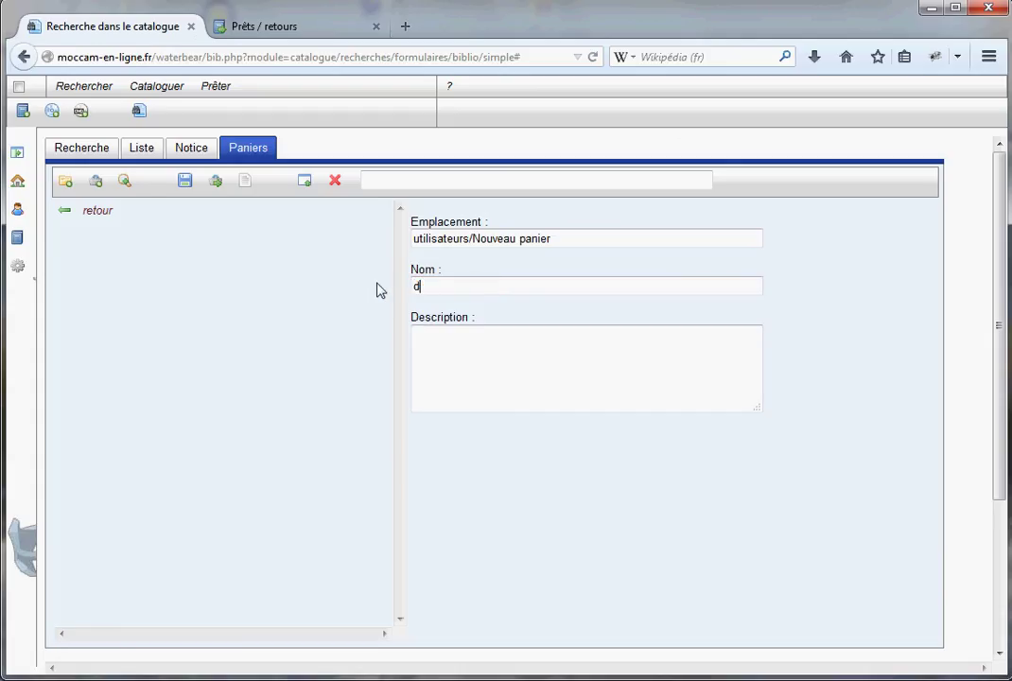
left_click(470, 352)
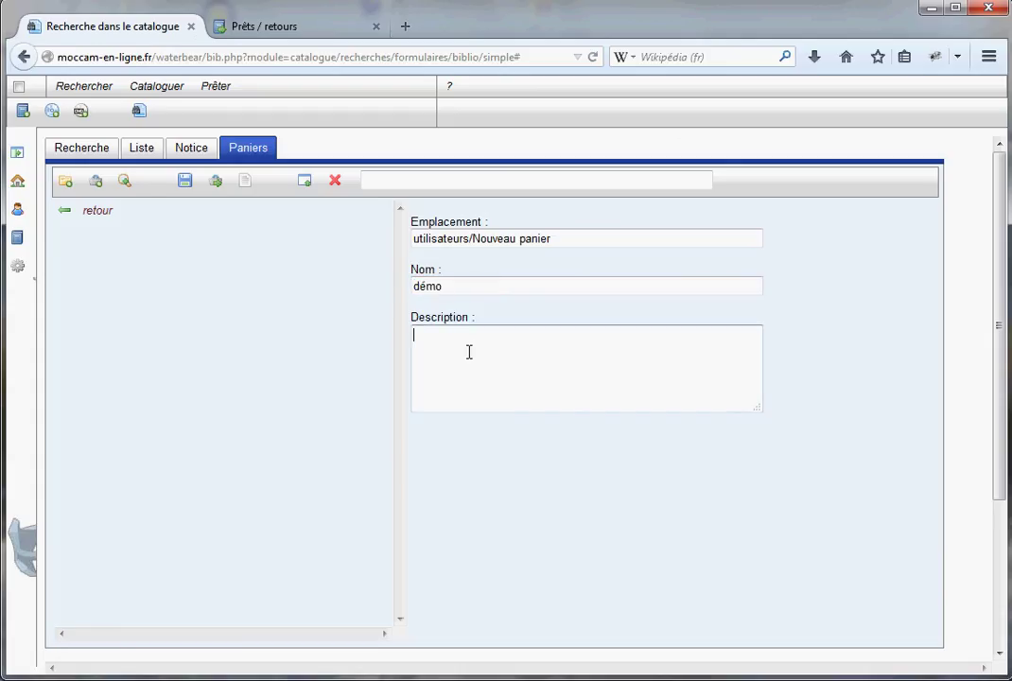
type("pour la démo")
left_click(186, 182)
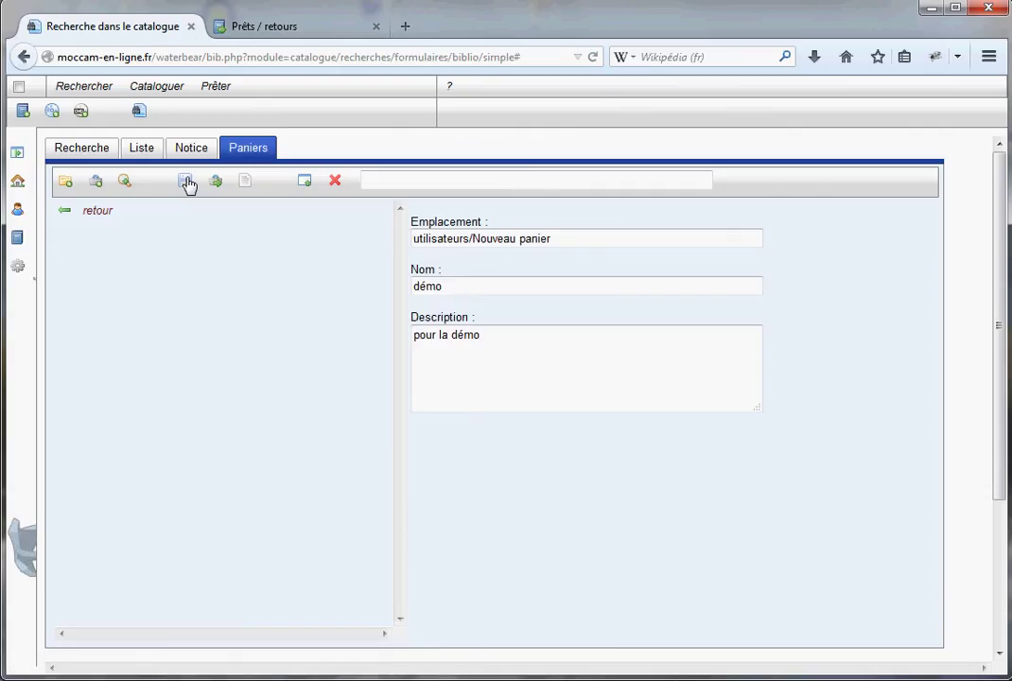
left_click(99, 216)
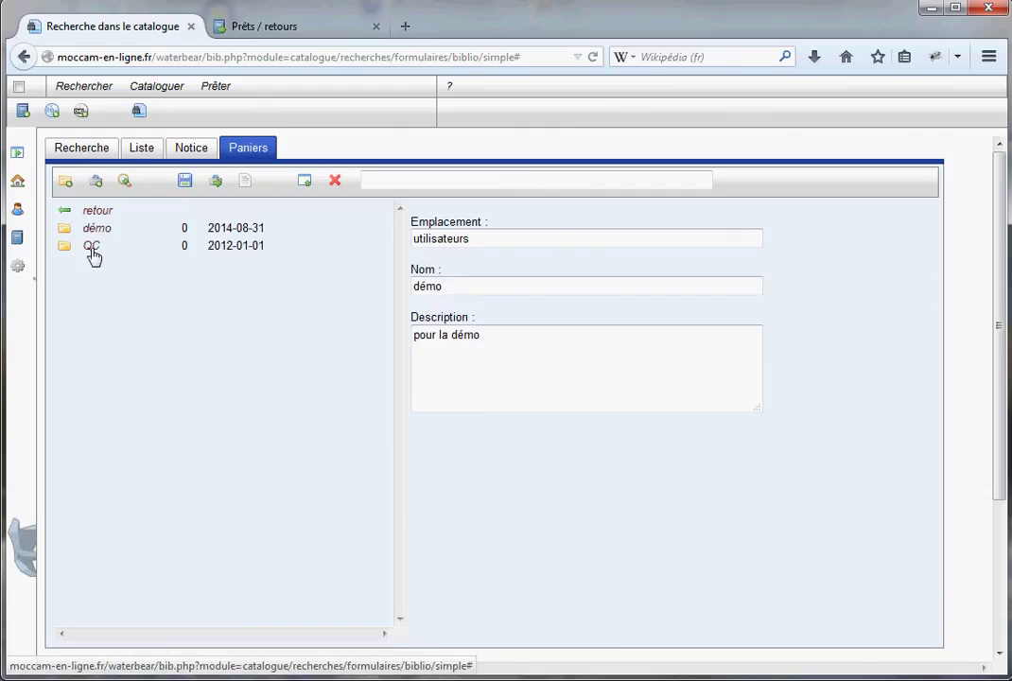
Step: Create a static basket inside the démo folder, and enter pennac as its name
left_click(98, 233)
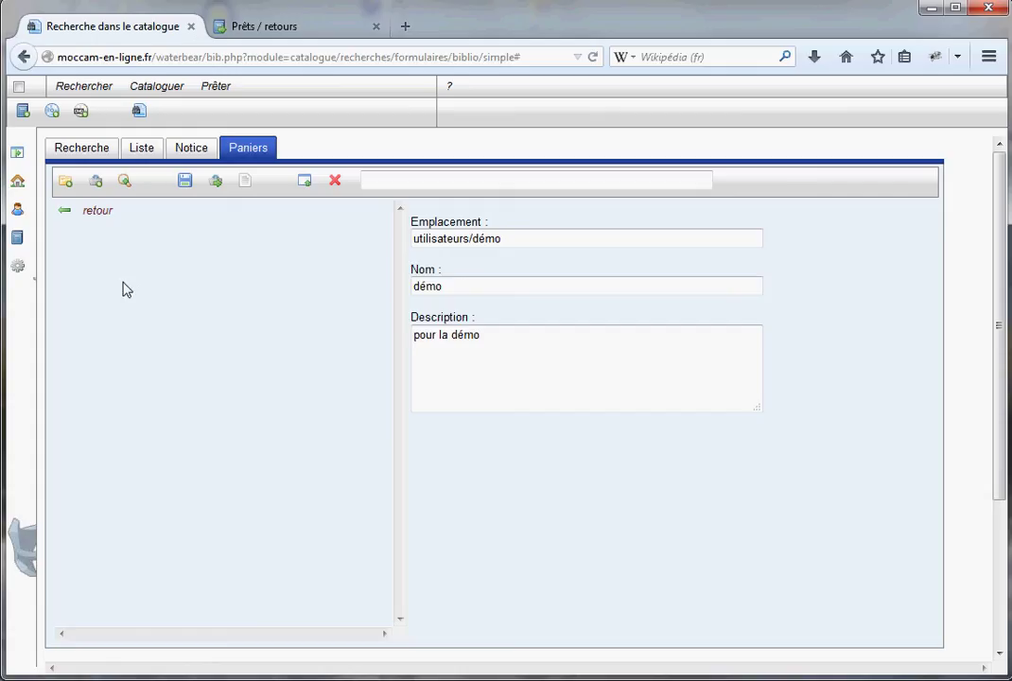
left_click(97, 210)
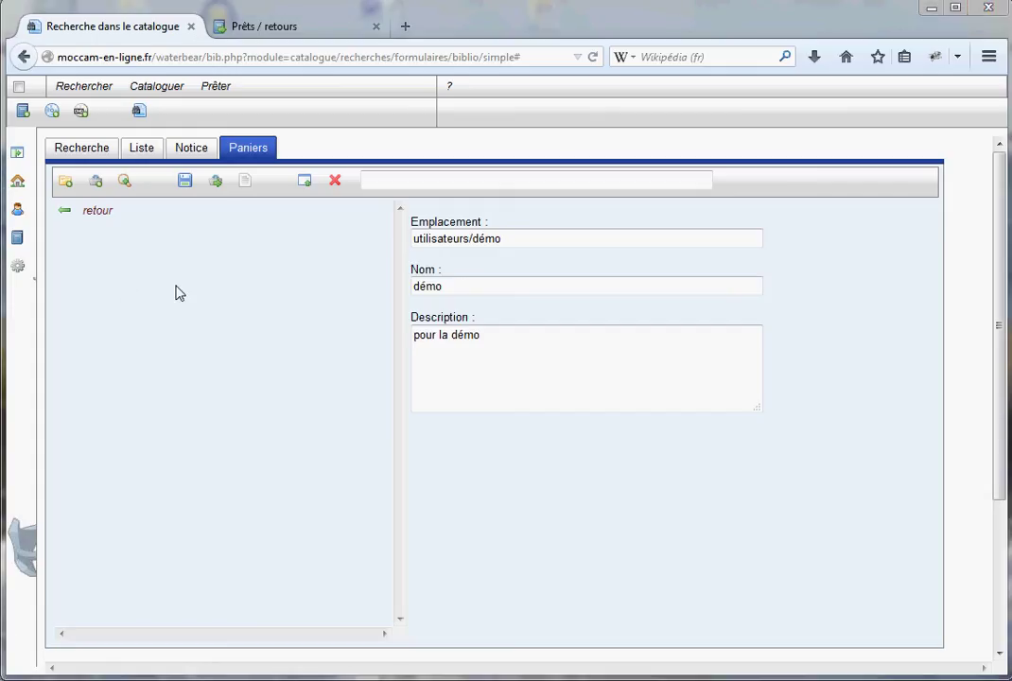
left_click(98, 187)
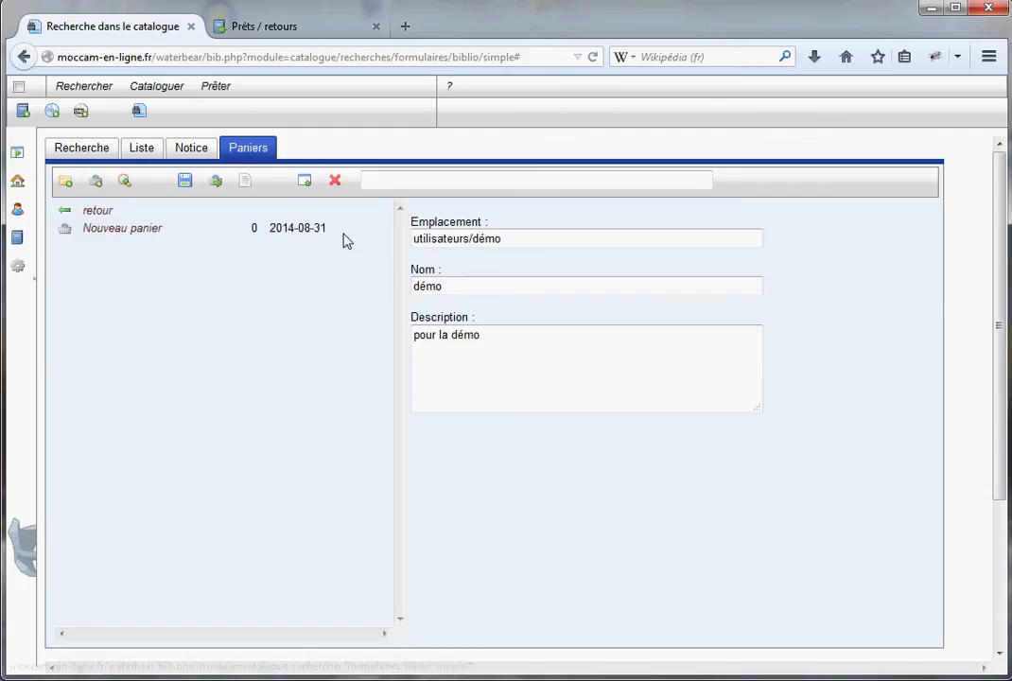
left_click(120, 229)
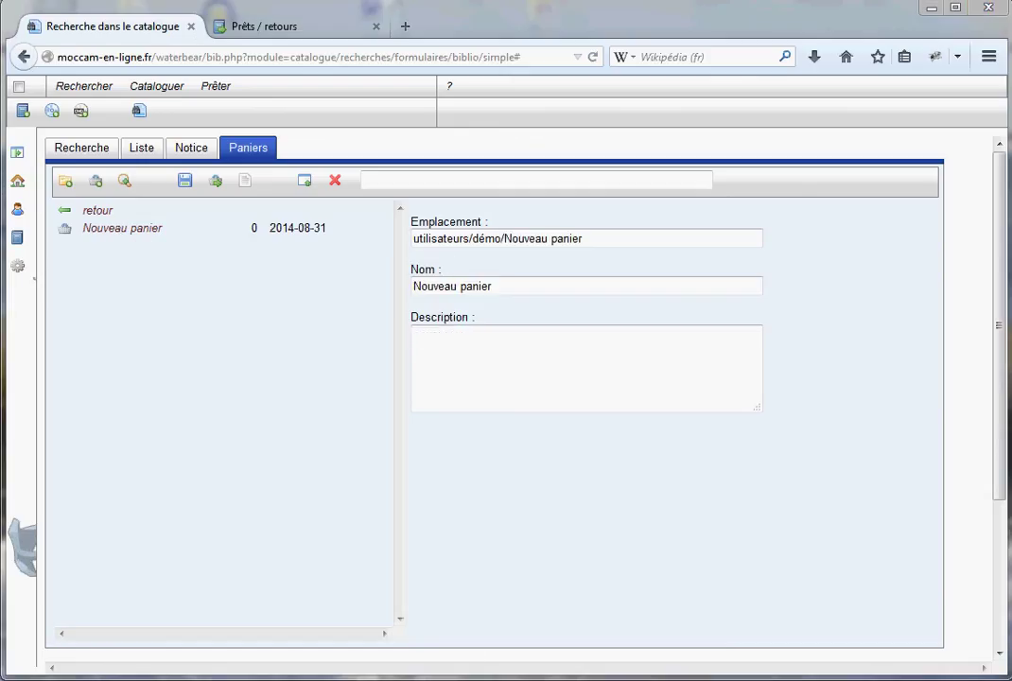
left_click_drag(537, 288, 319, 262)
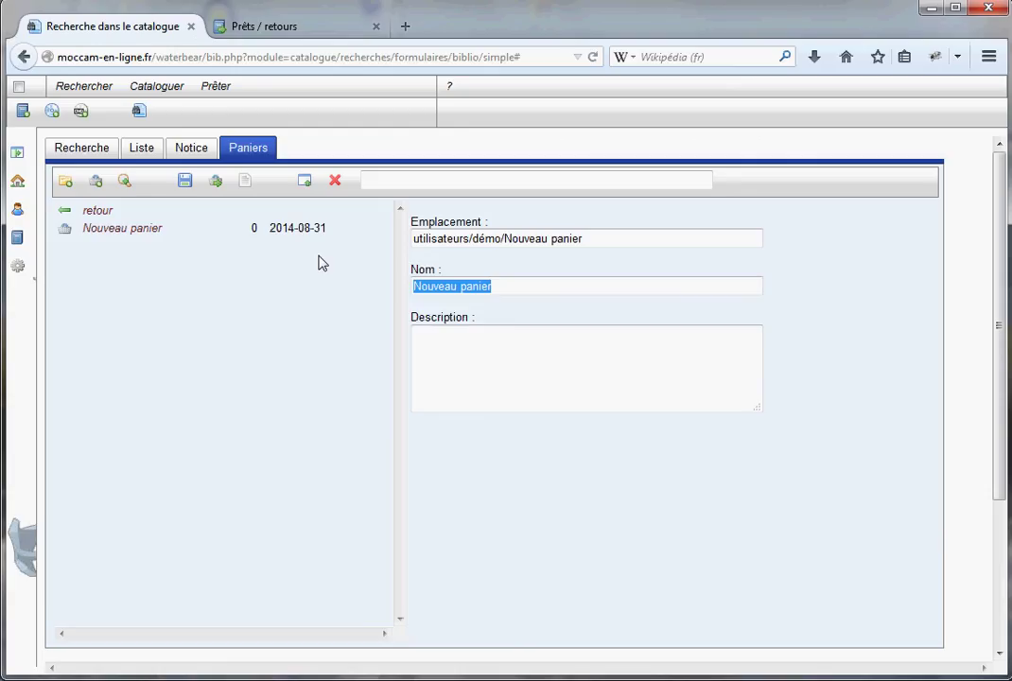
type("pennac")
Step: Set the pennac basket's description to "ouvrages de Daniel Pennac", and save the basket
left_click(548, 366)
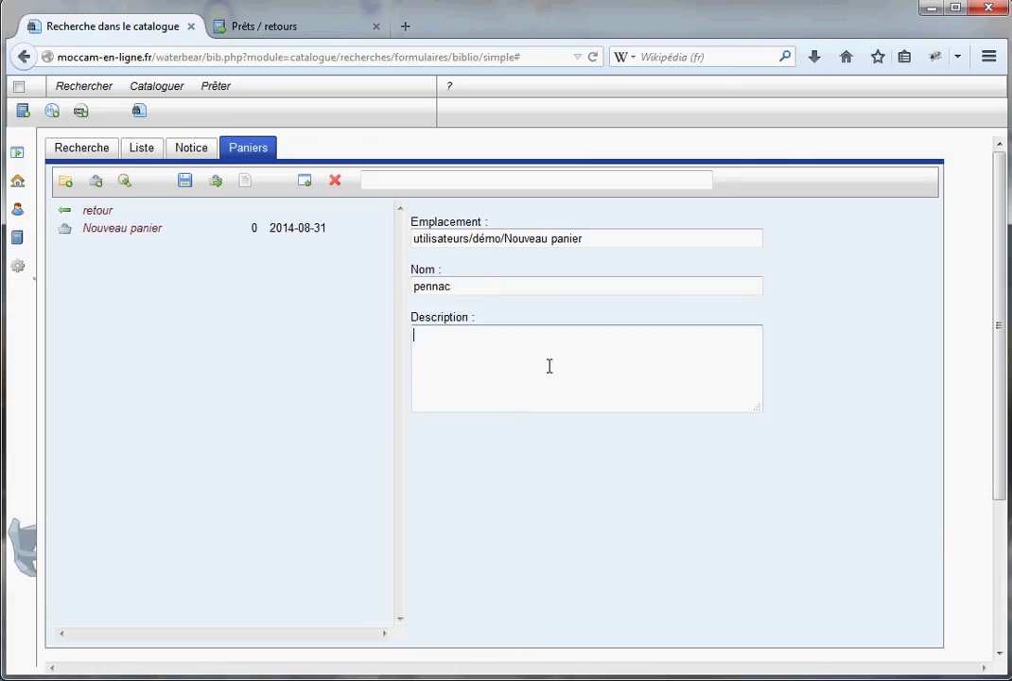
type("ouvrages de Daniel Pennacv")
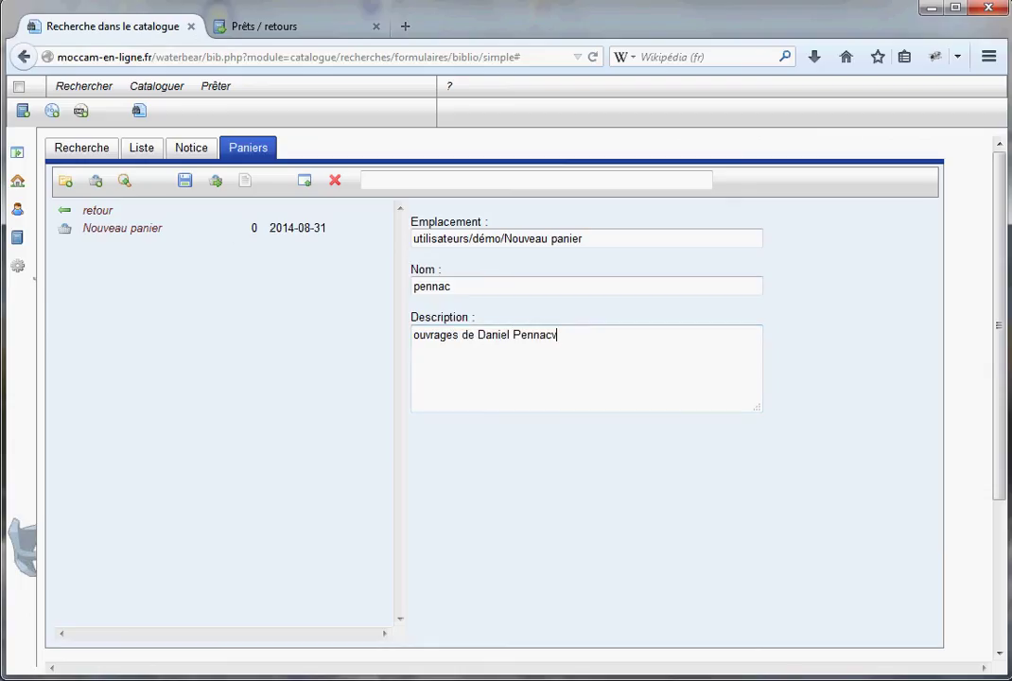
key("BackSpace")
type("y")
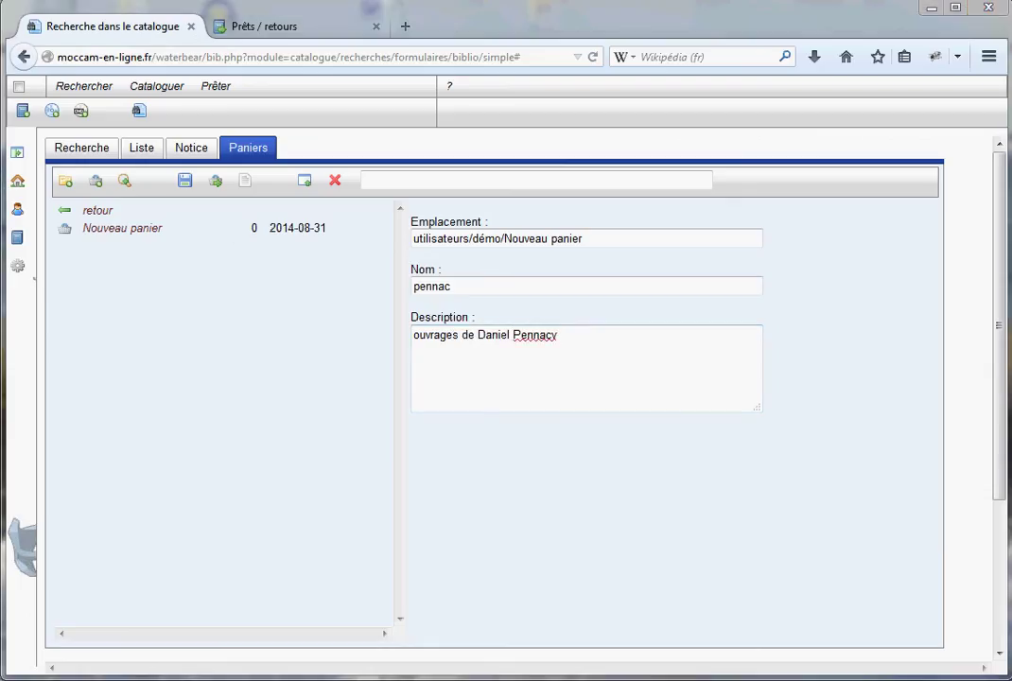
key("BackSpace")
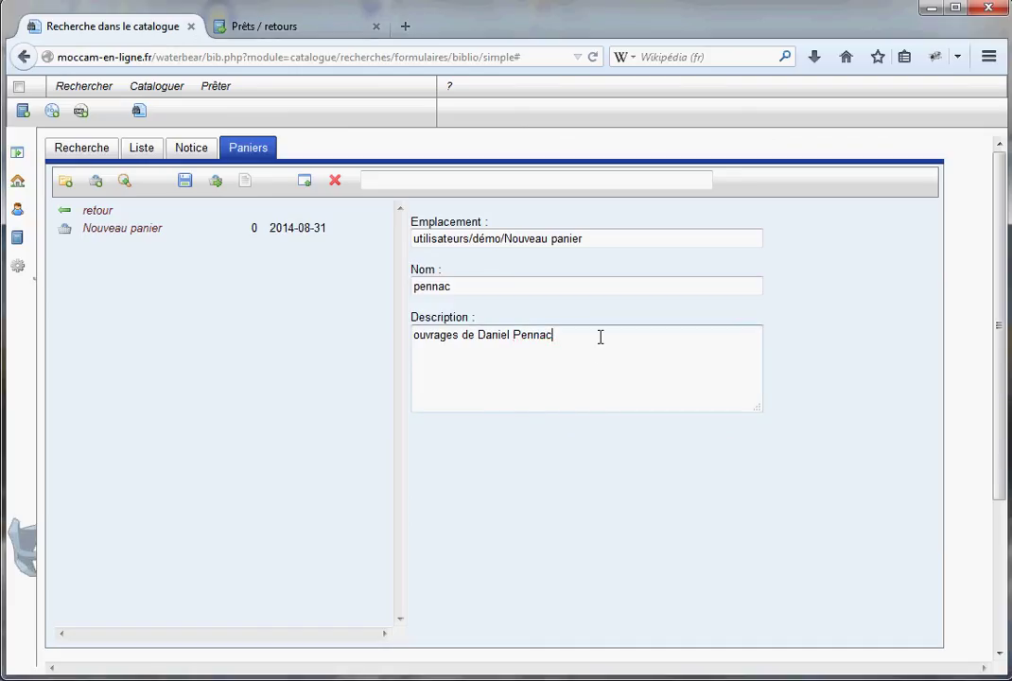
left_click(185, 182)
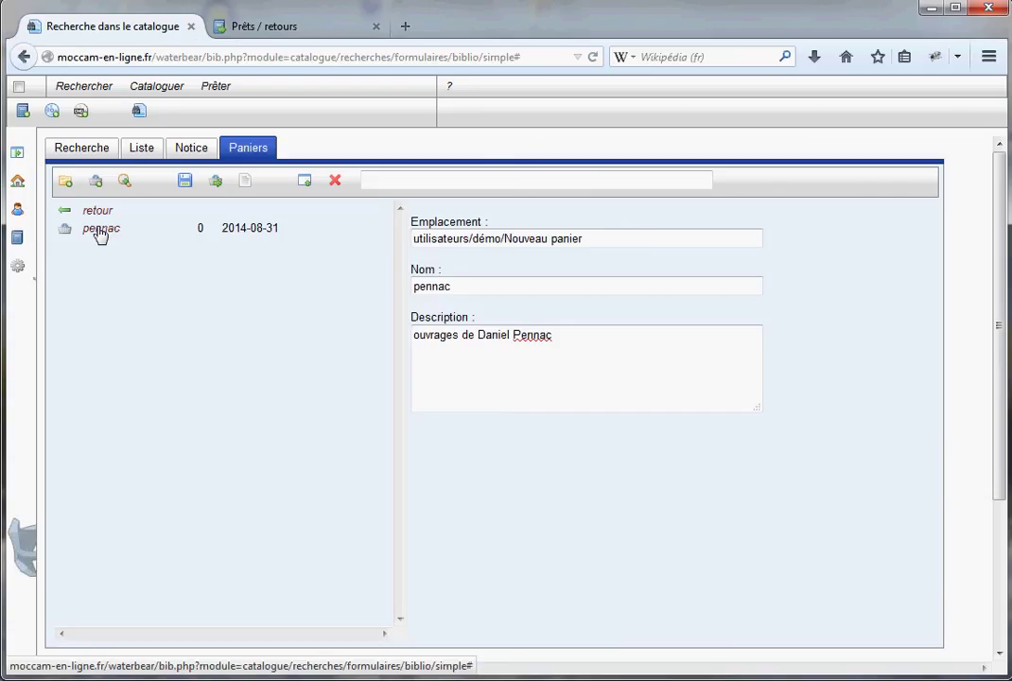
Step: Make utilisateurs/démo/pennac the current basket, and check the path shown for it
left_click(217, 187)
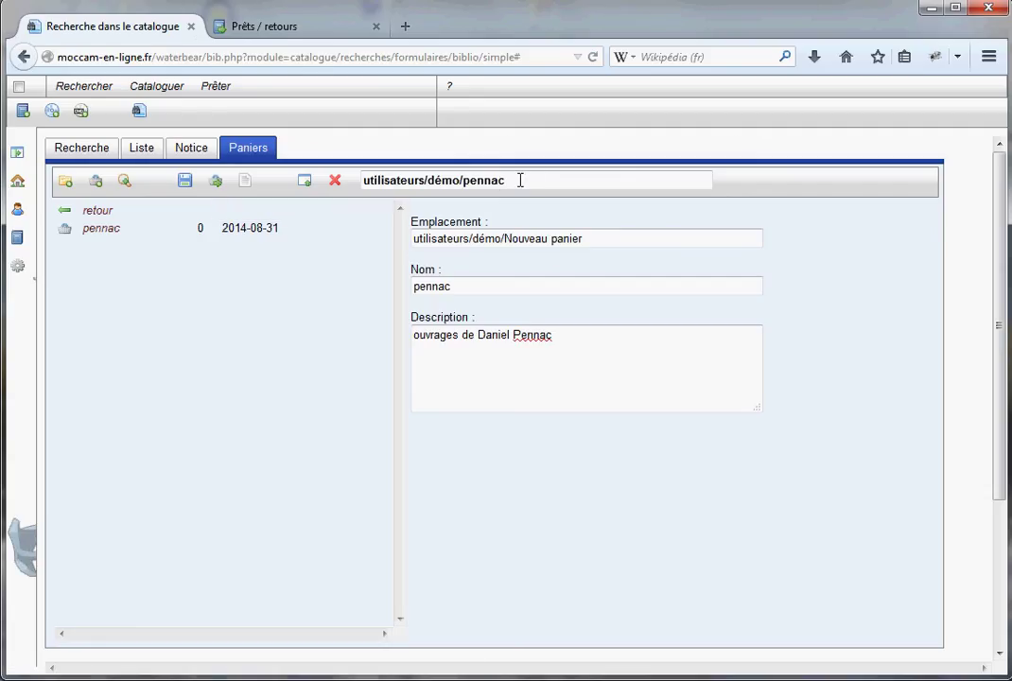
left_click_drag(495, 184, 368, 179)
left_click(401, 180)
left_click(484, 179)
left_click_drag(366, 177, 515, 181)
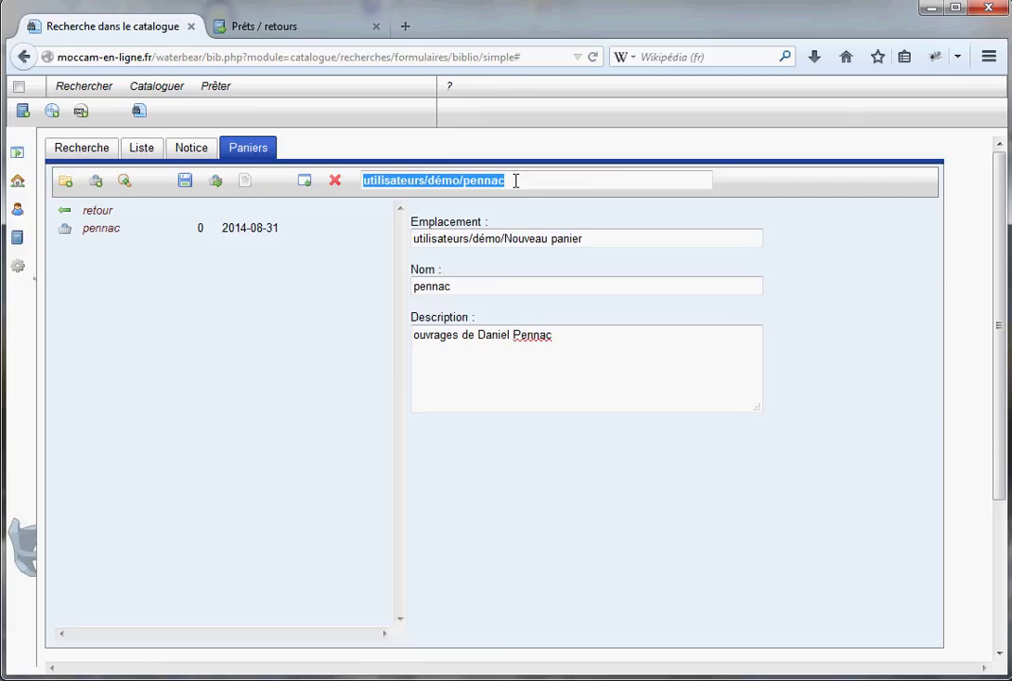
Step: Search the catalogue for "pennac daniel" in tous mots, and view the Kamo record from the results
left_click(88, 154)
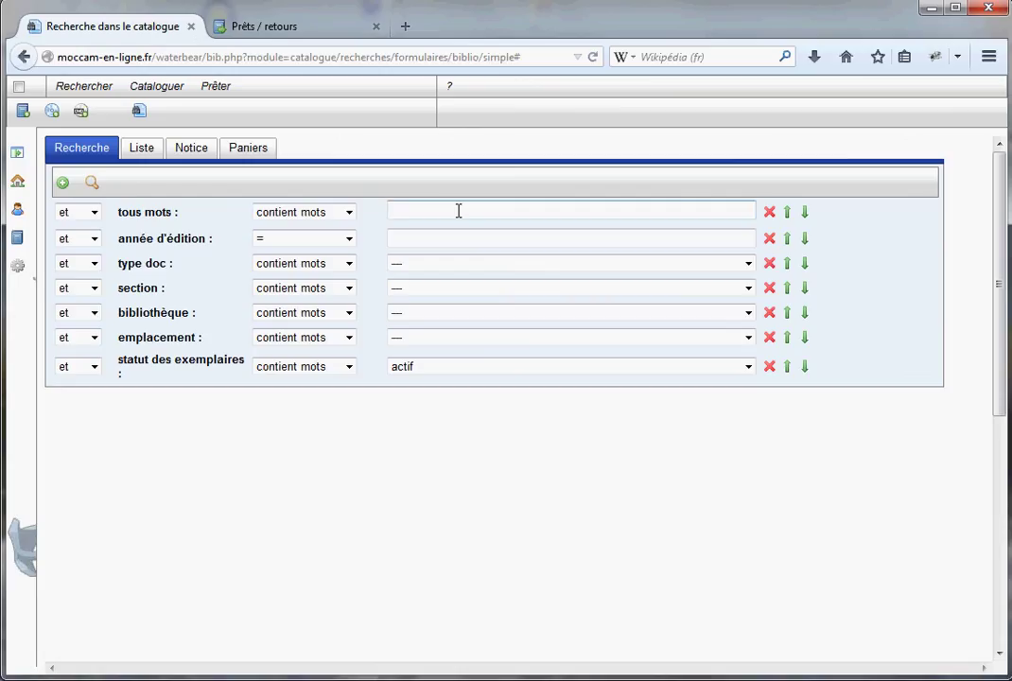
type("pennac")
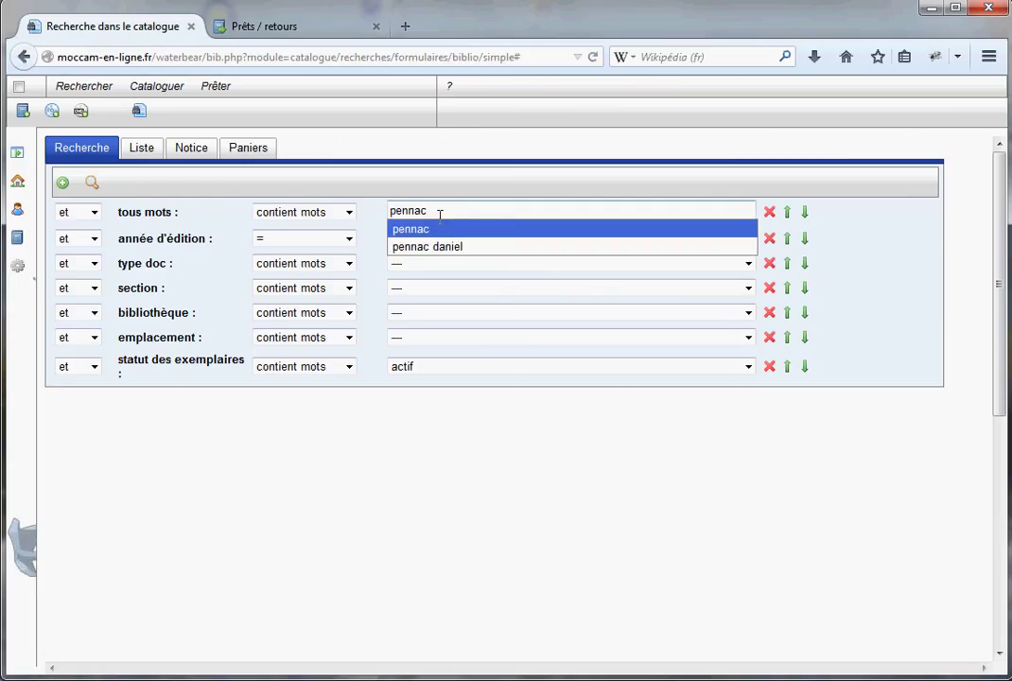
left_click(425, 249)
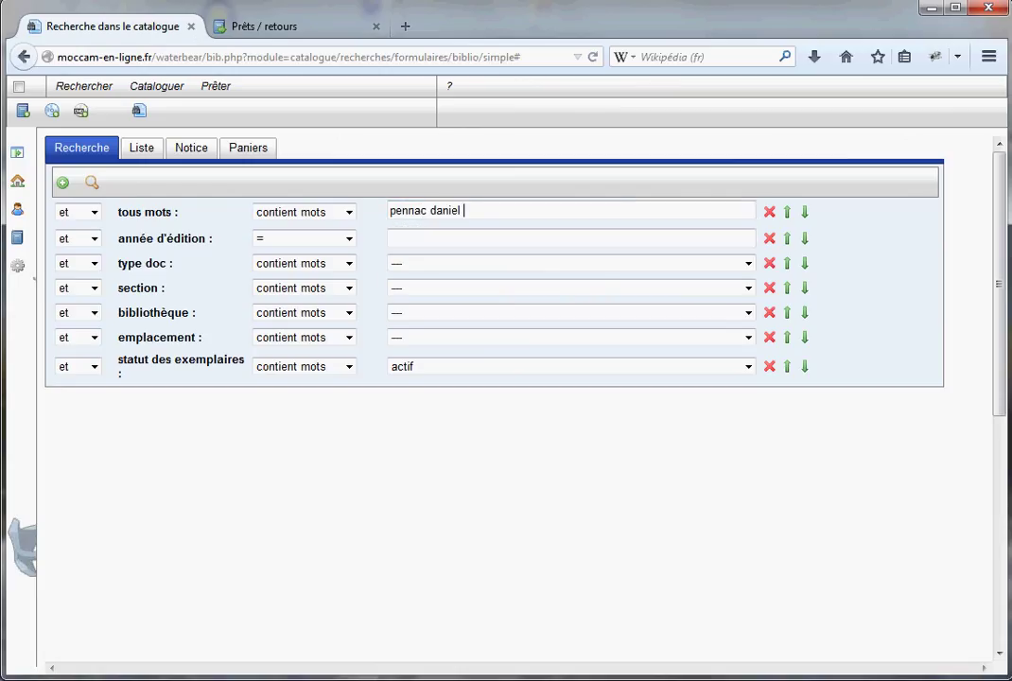
left_click(92, 183)
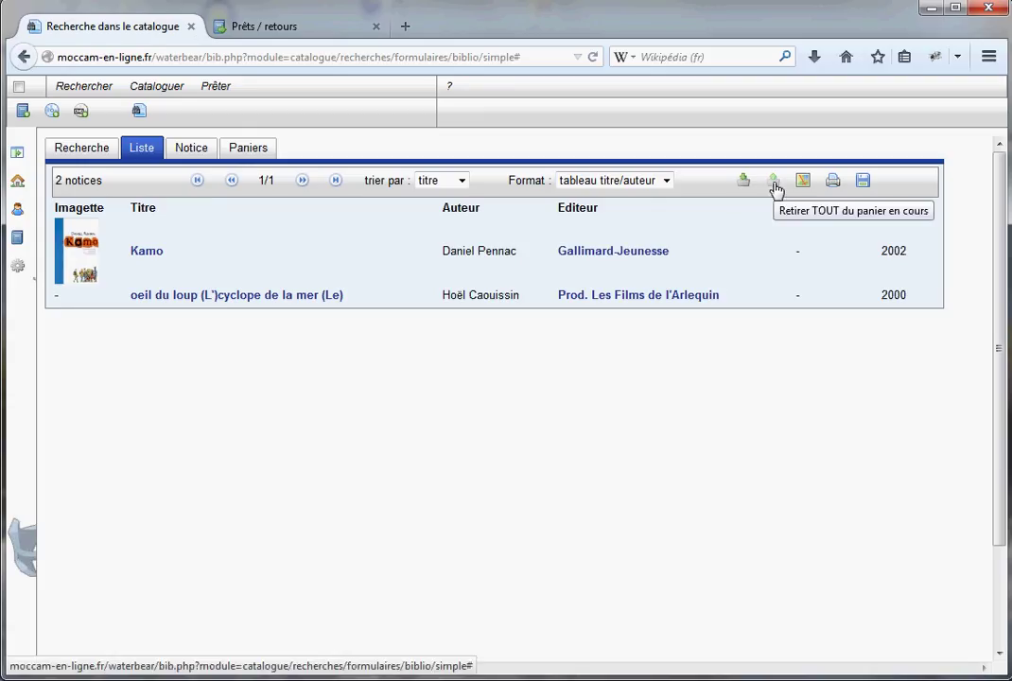
left_click(147, 251)
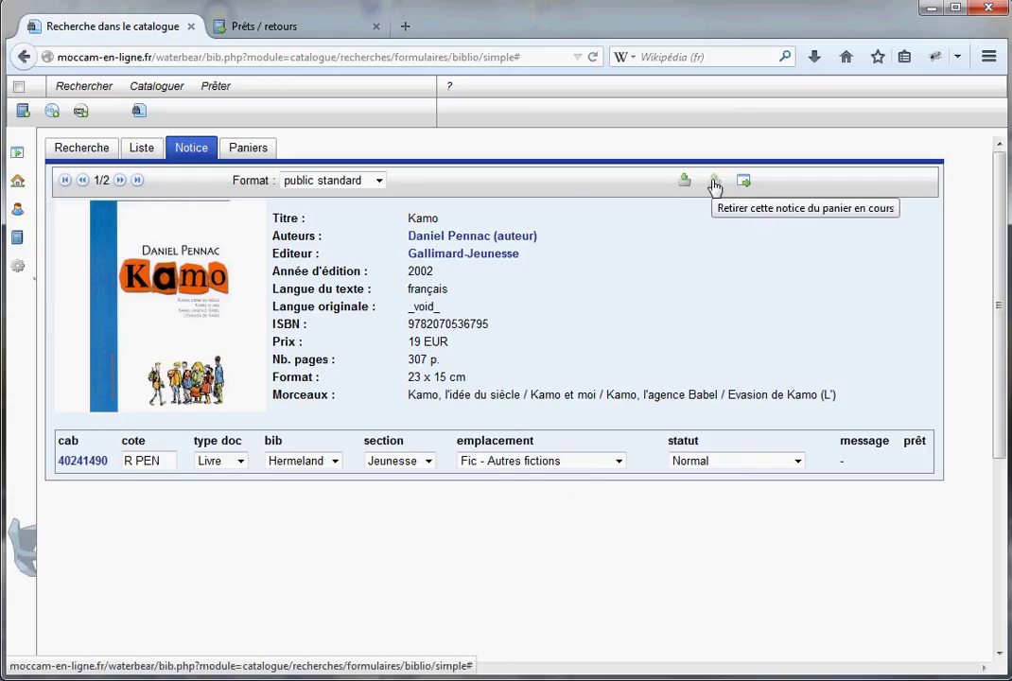
left_click(142, 149)
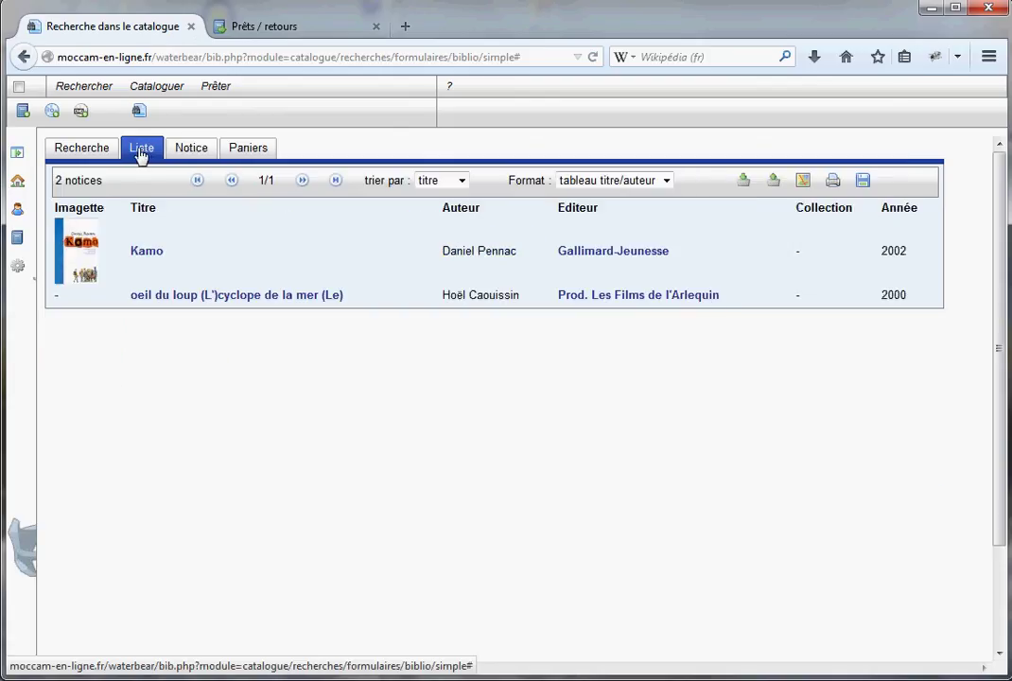
Step: Add all the records in the results list to the current basket, and return to the baskets view
left_click(744, 182)
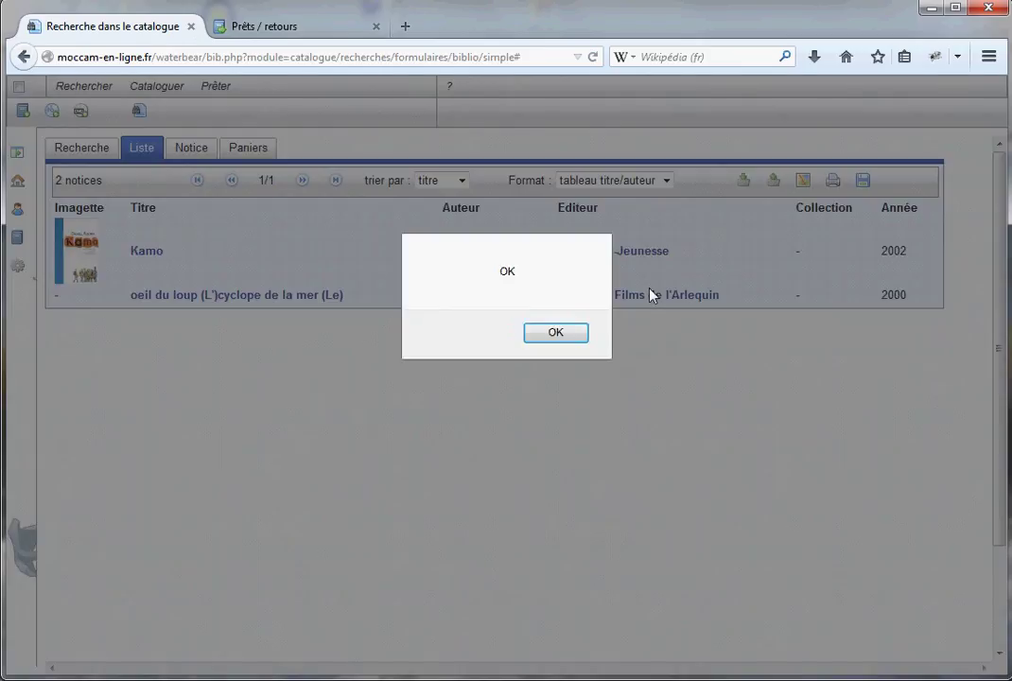
left_click(558, 340)
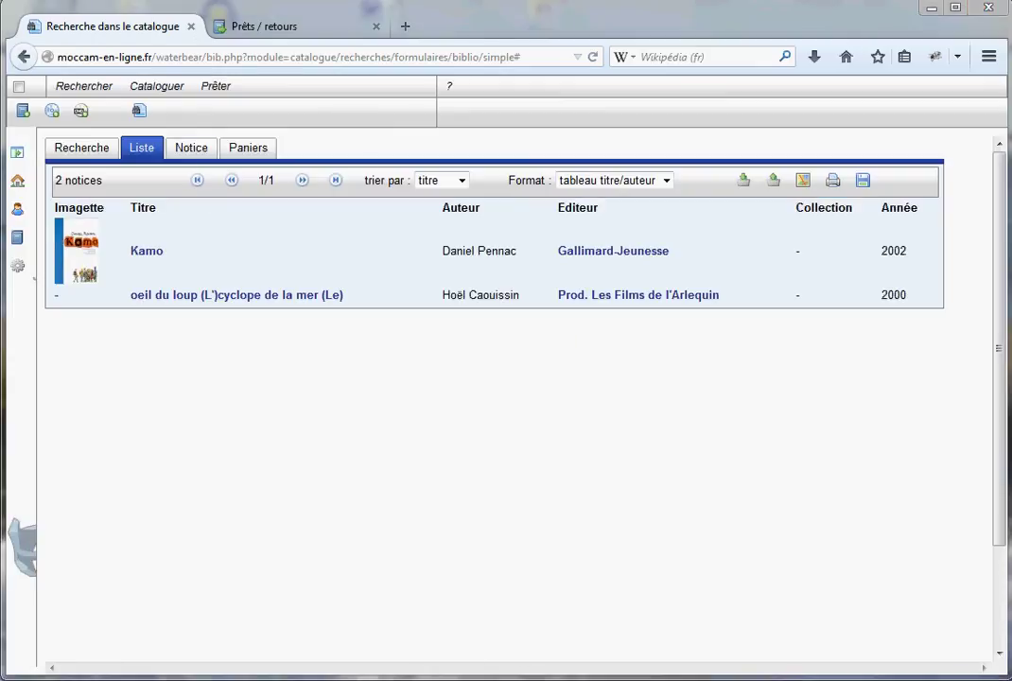
left_click(80, 248)
left_click(257, 151)
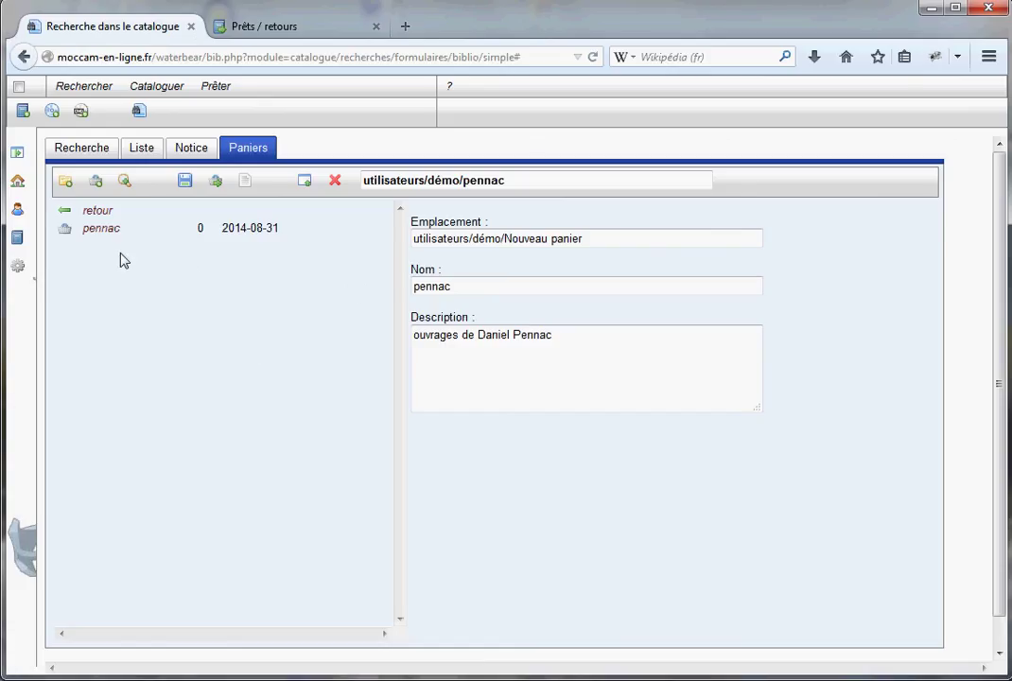
Step: List the records in the pennac basket, check the panier criterion behind that list, and return to the baskets view
left_click(101, 230)
left_click(246, 185)
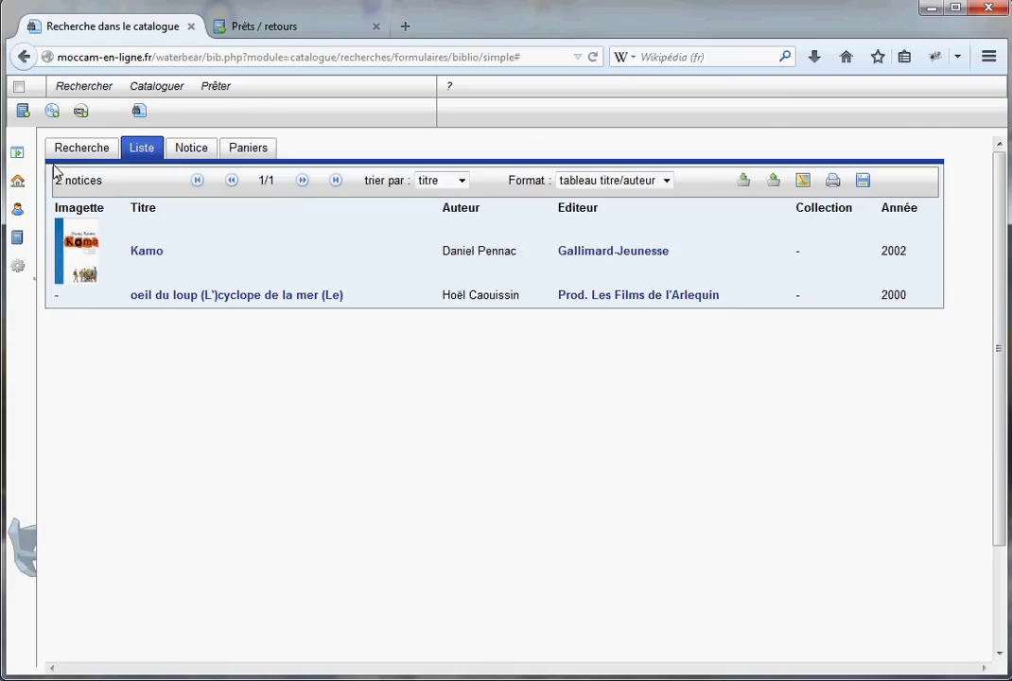
left_click(96, 156)
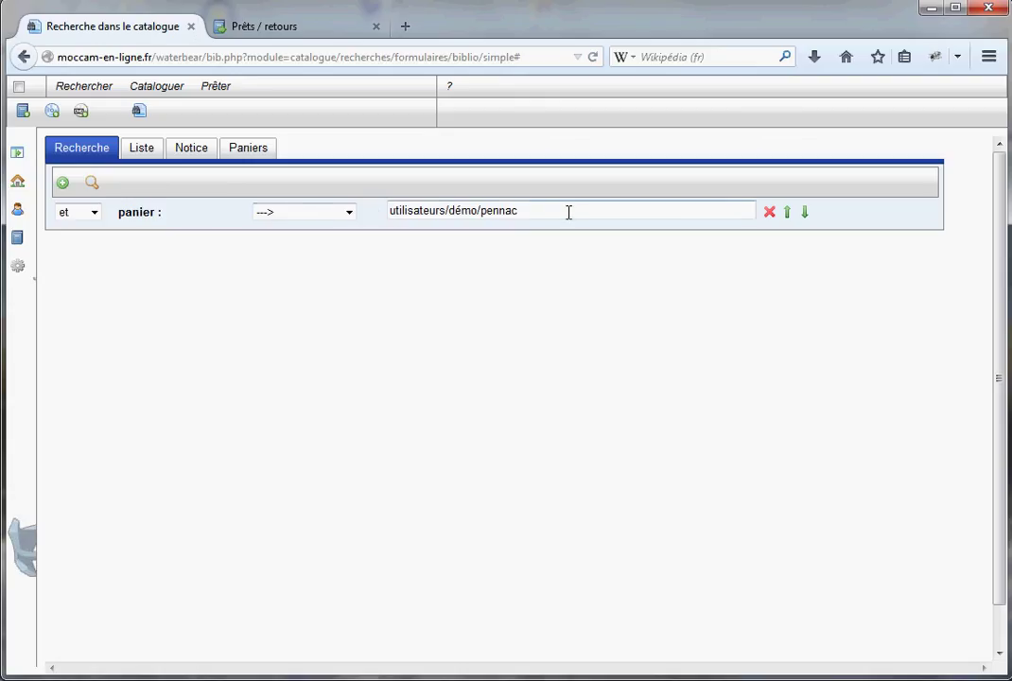
left_click(251, 152)
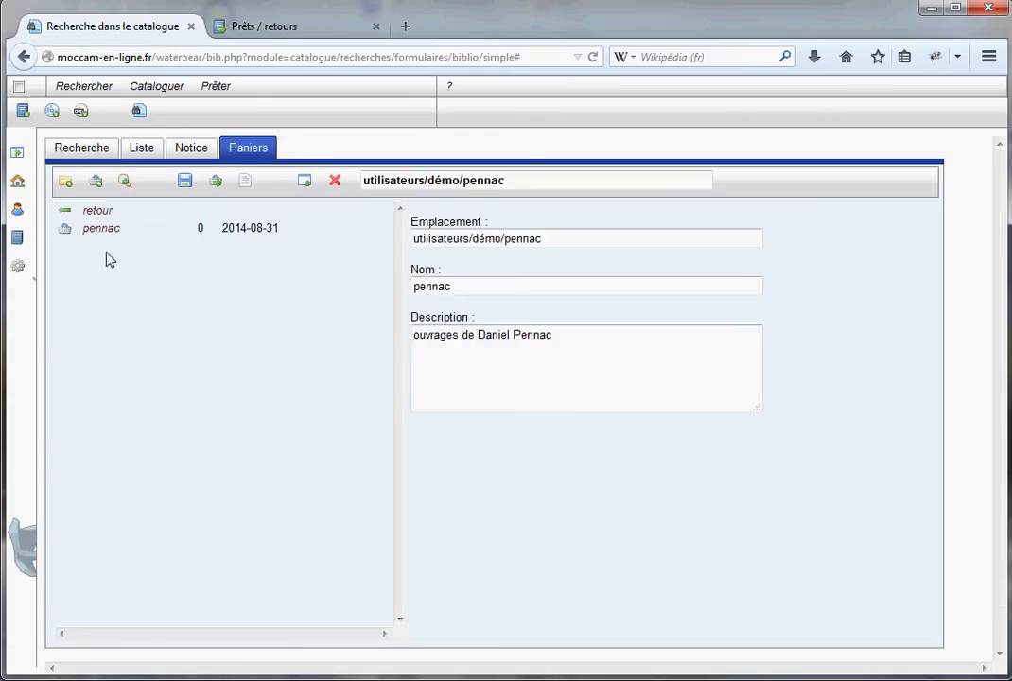
Step: Create a search-based basket named "france" in utilisateurs/démo with description "ouvrages sur la france", save it, and make it the current basket
left_click(126, 183)
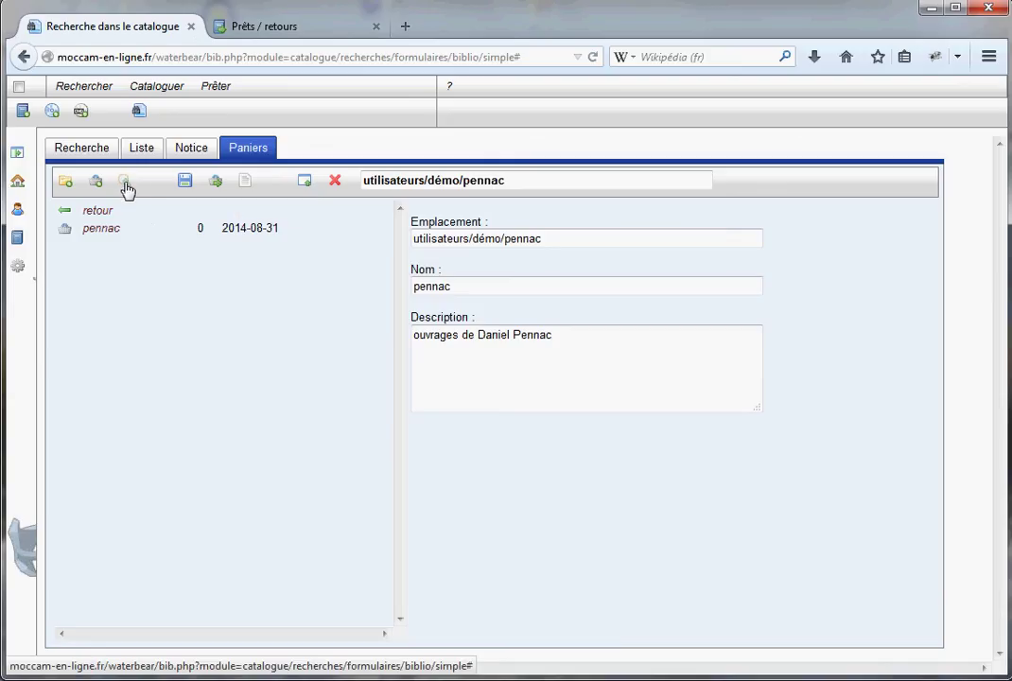
left_click(107, 229)
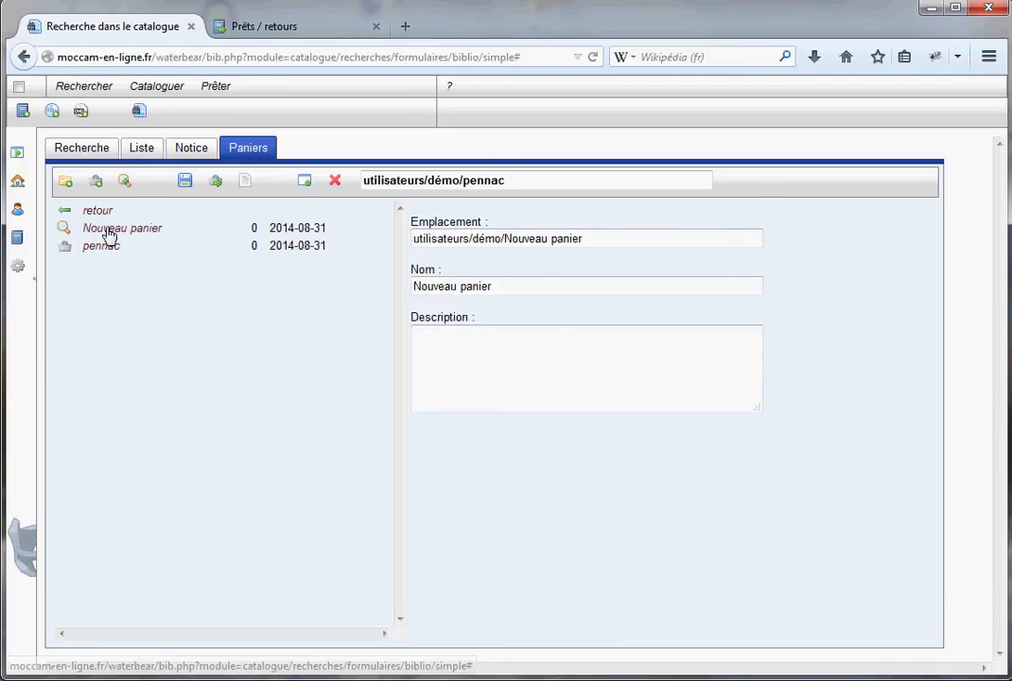
left_click_drag(515, 287, 337, 285)
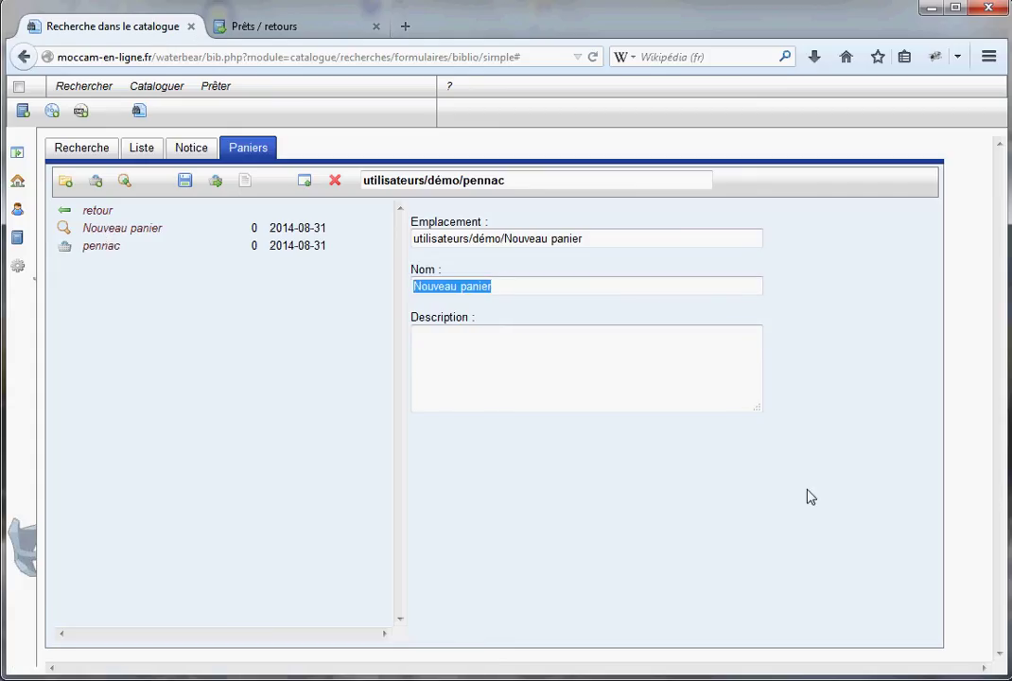
type("france")
left_click(568, 370)
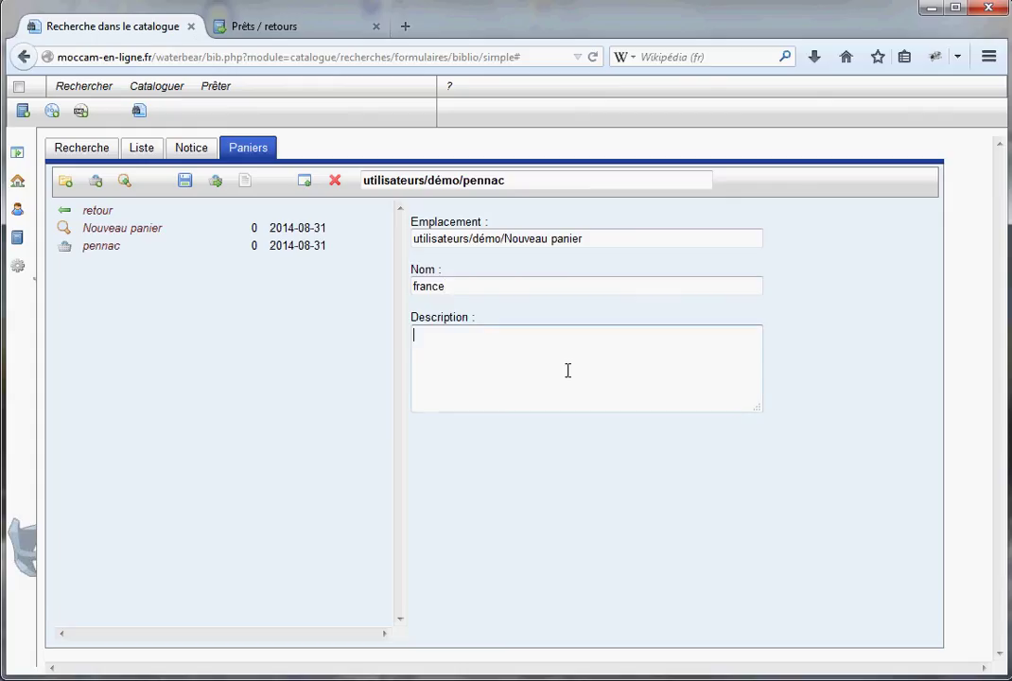
type("ouvrages sur la france")
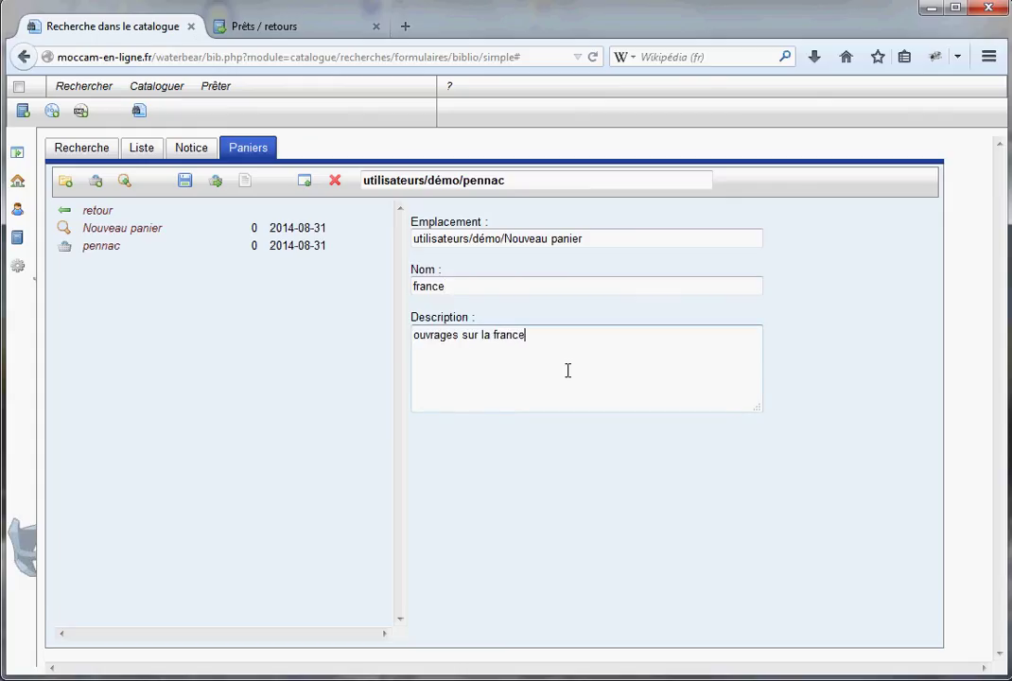
left_click(186, 181)
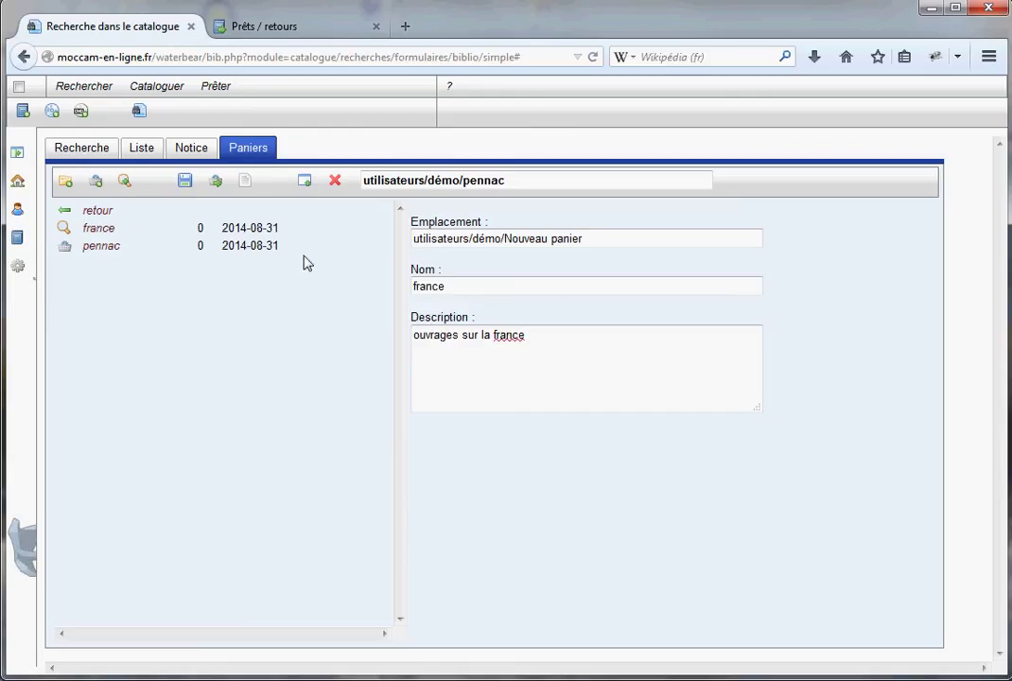
left_click(99, 230)
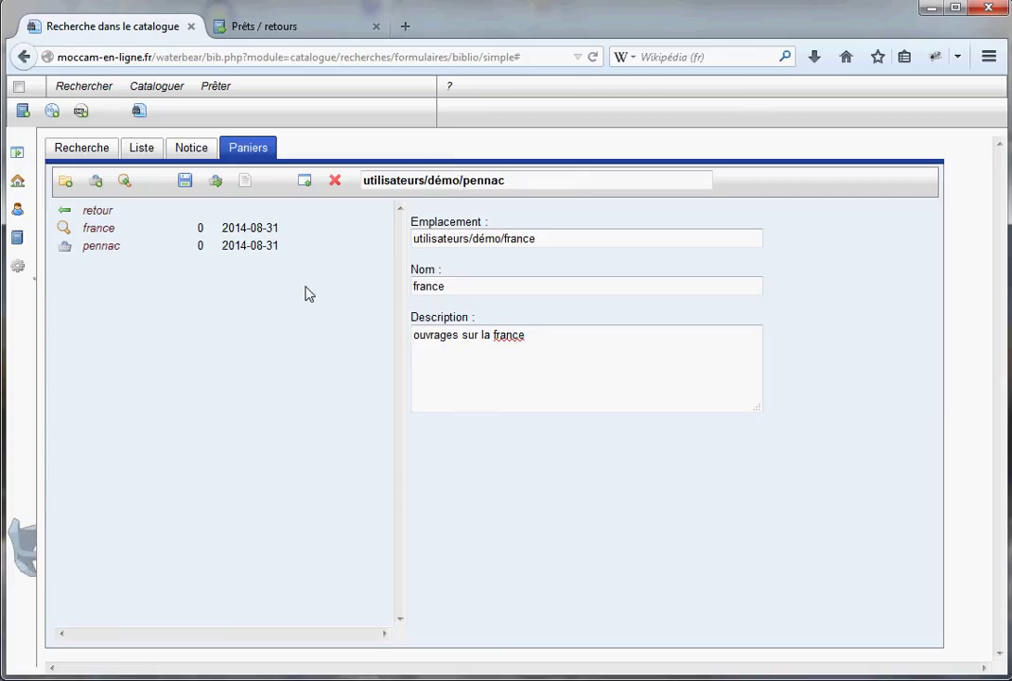
left_click(216, 184)
Step: Replace the panier criterion with mots du titre containing "france", and run the catalogue search
left_click(77, 148)
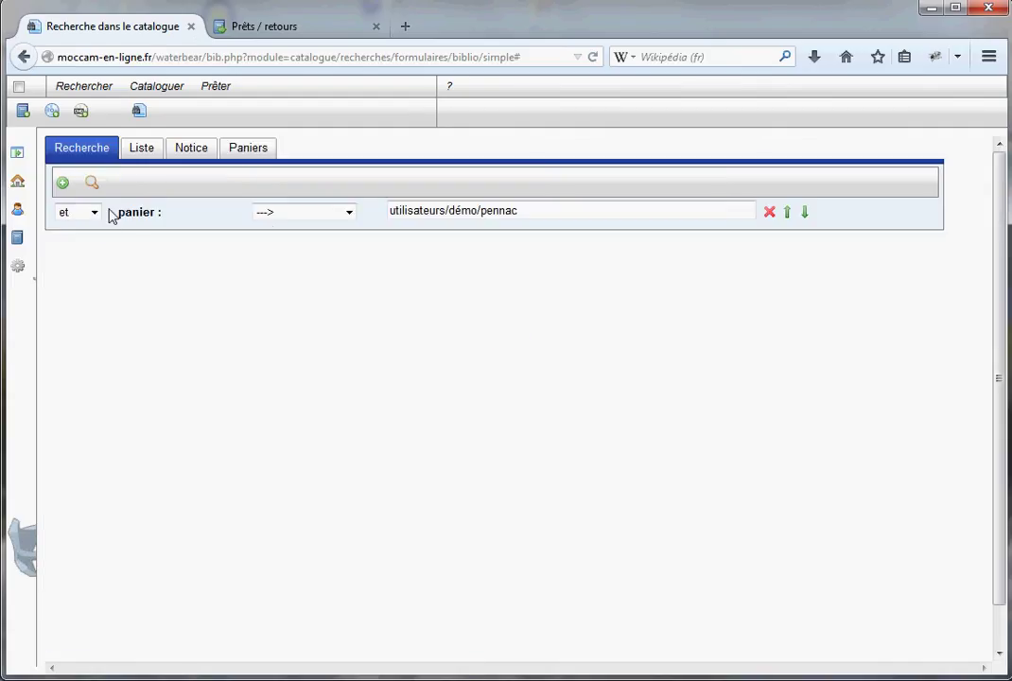
left_click(769, 212)
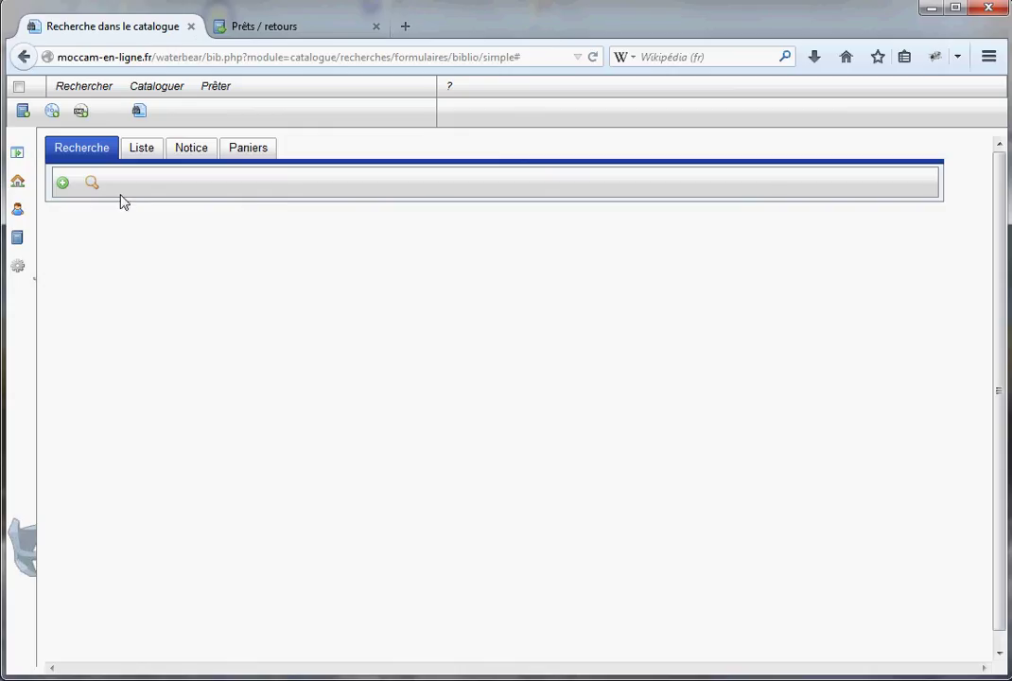
left_click(62, 183)
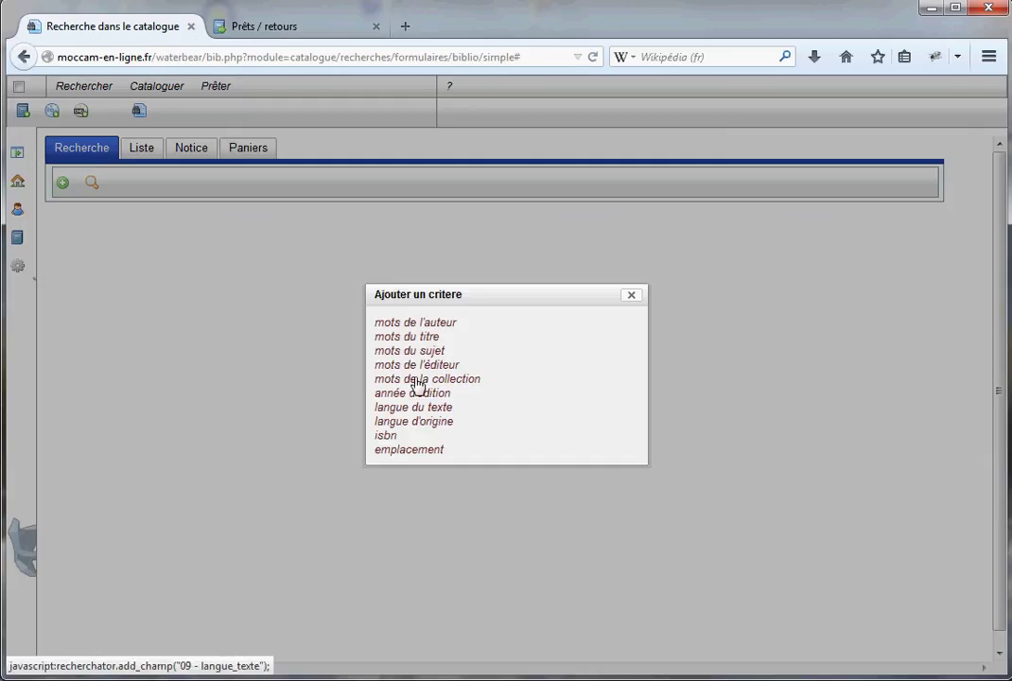
left_click(421, 342)
left_click(419, 210)
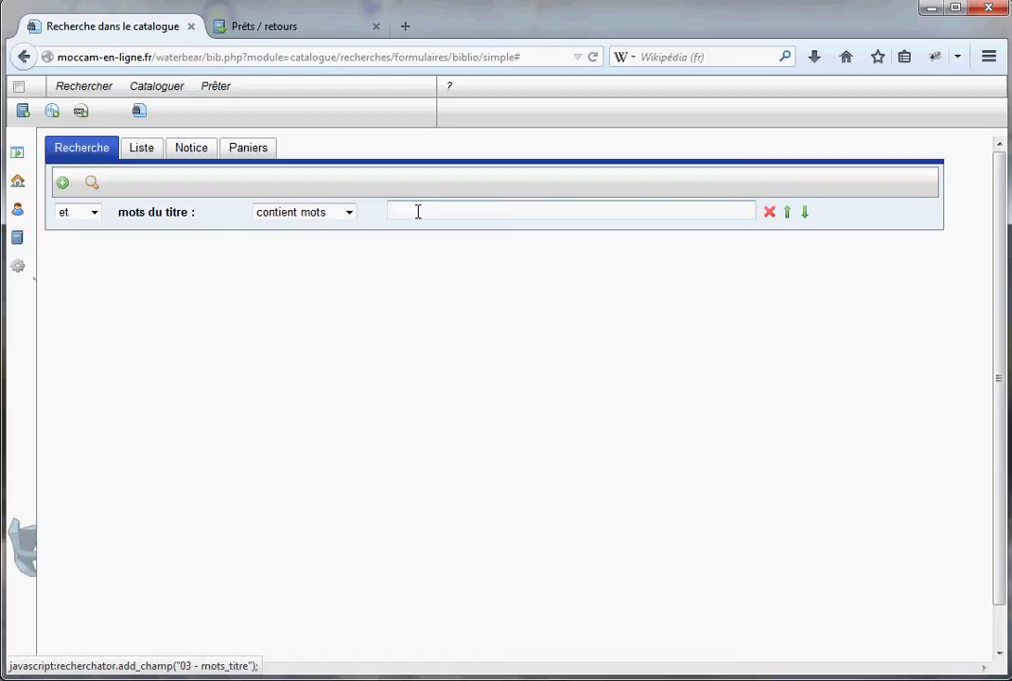
type("franc")
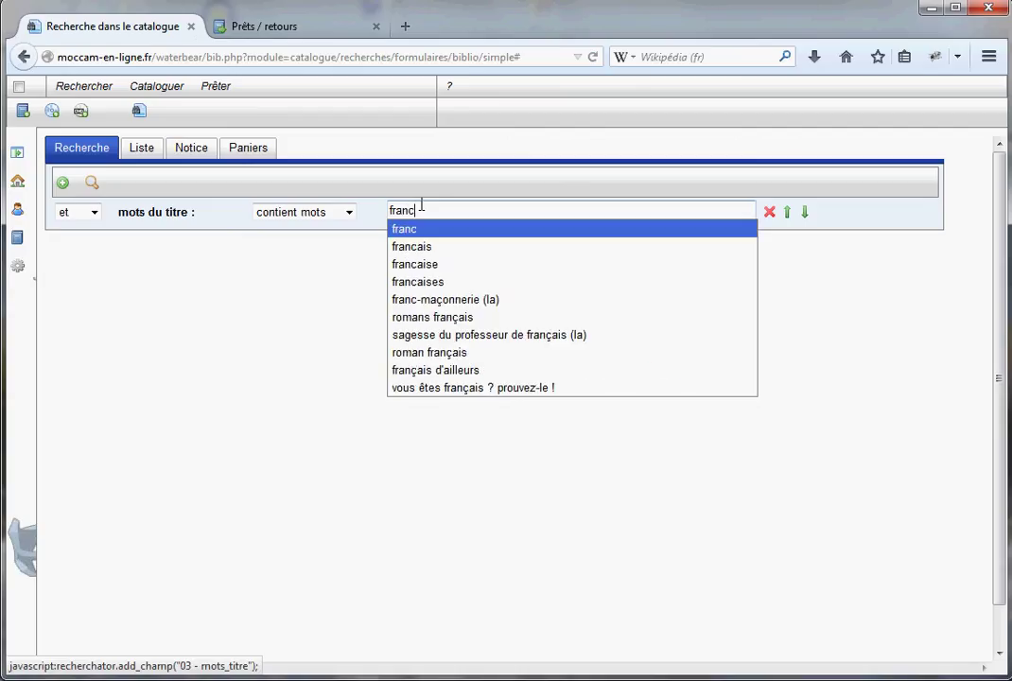
type("e")
left_click(425, 229)
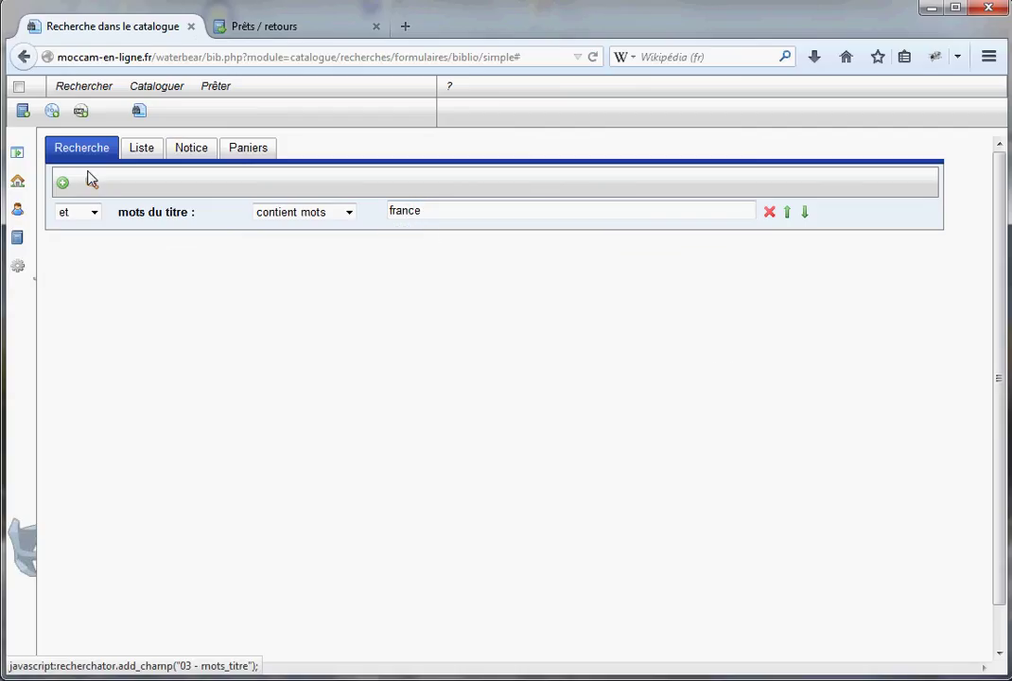
key("Return")
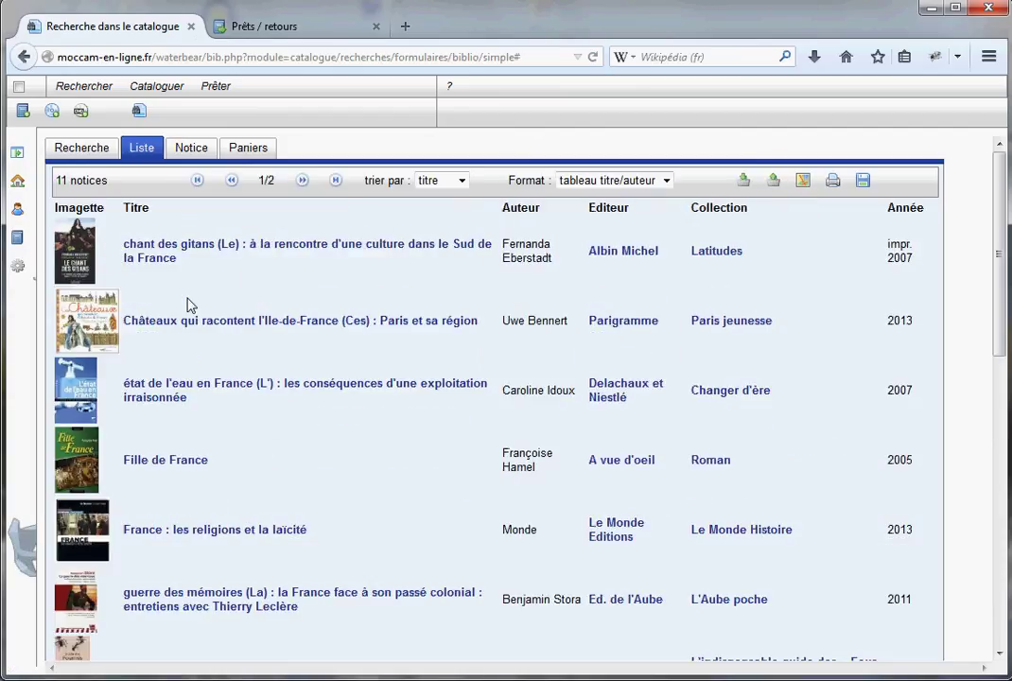
Step: Look through the france title results and add the search to the current basket
scroll(436, 426, "down", 2)
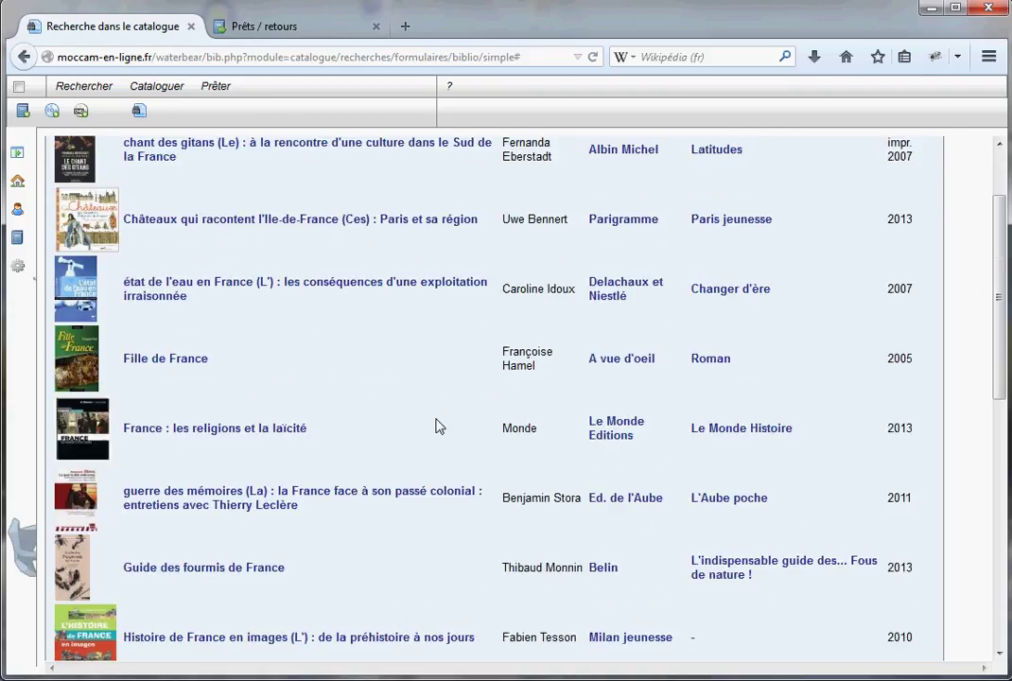
scroll(437, 424, "up", 2)
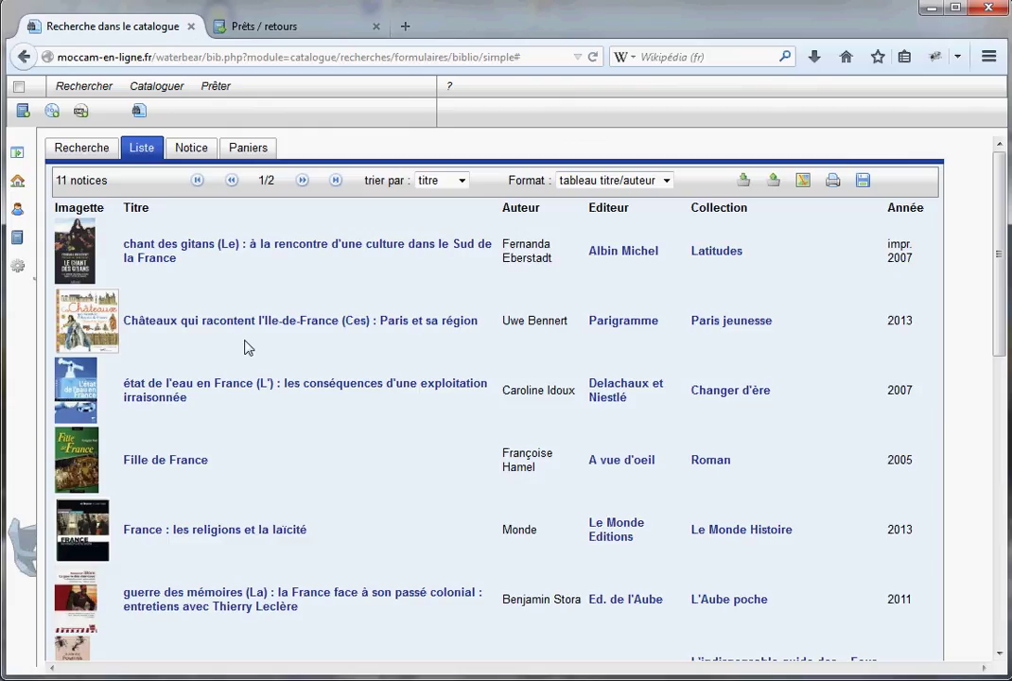
left_click(746, 182)
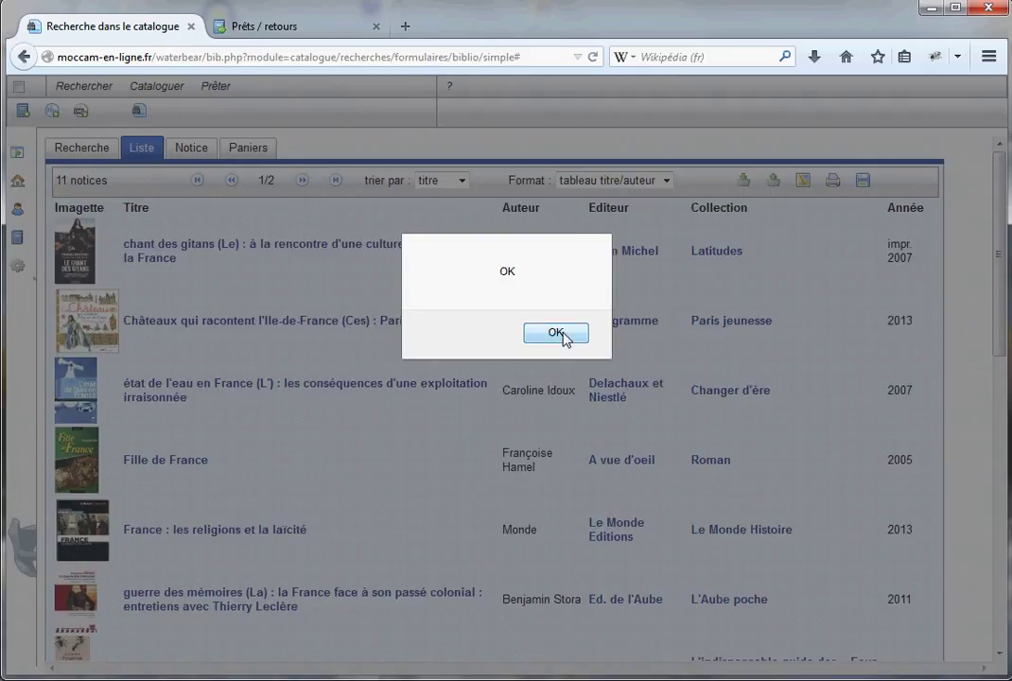
left_click(556, 333)
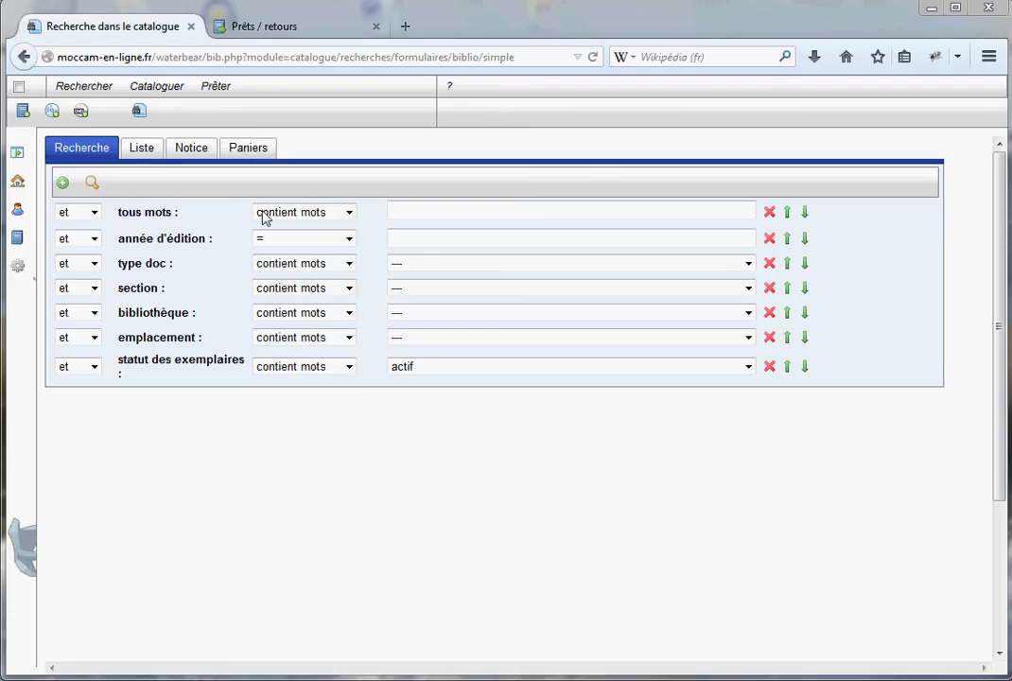
Step: Open the france basket in utilisateurs/démo and list its records
left_click(251, 154)
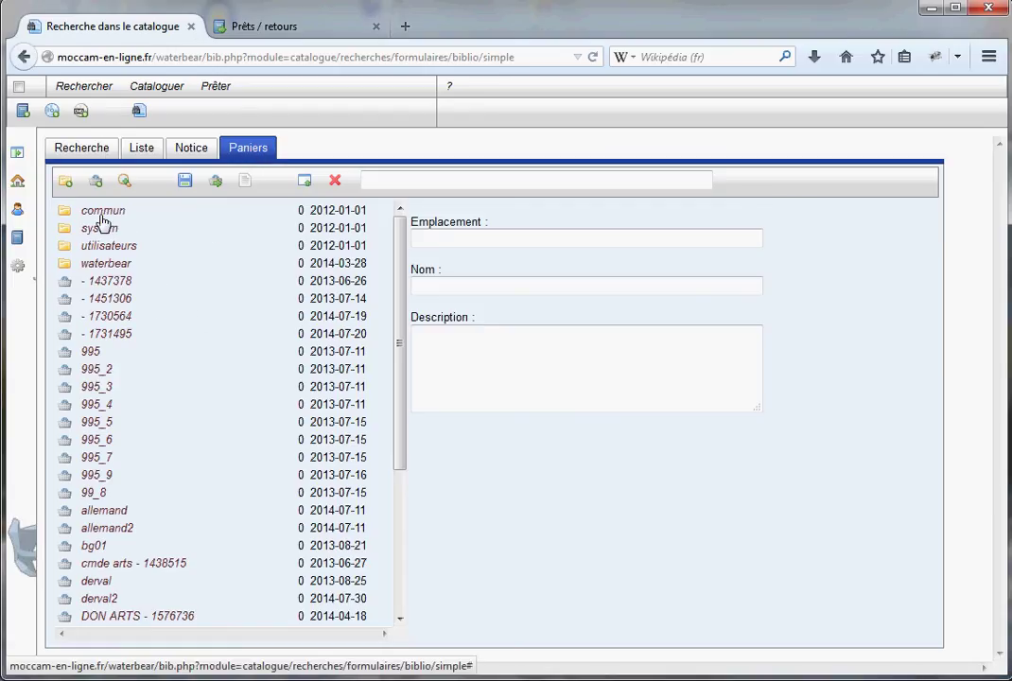
left_click(105, 248)
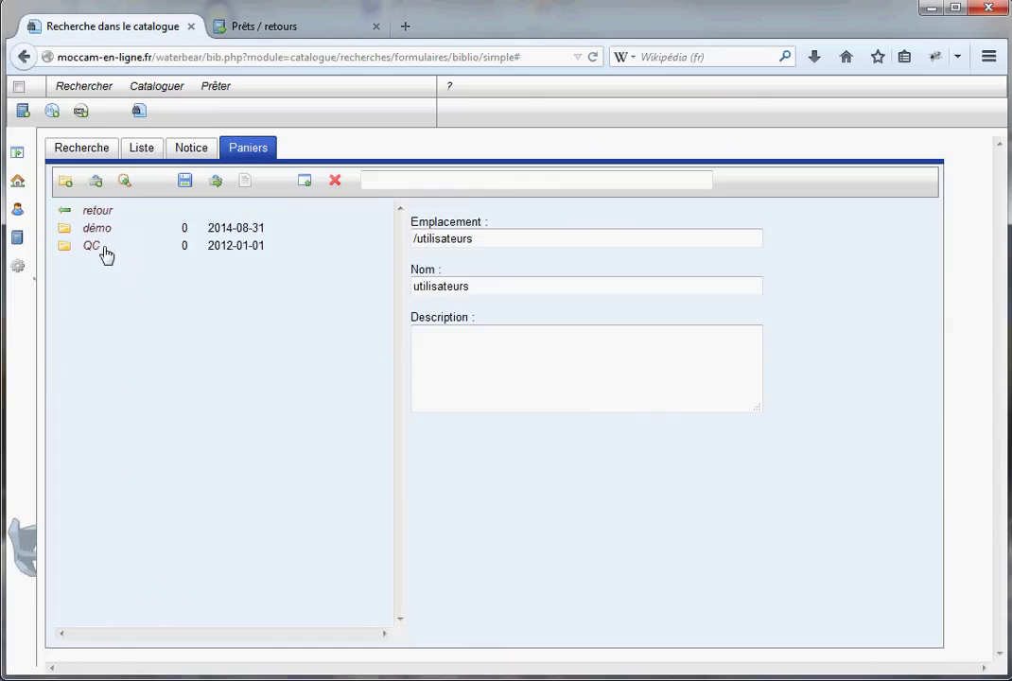
left_click(99, 231)
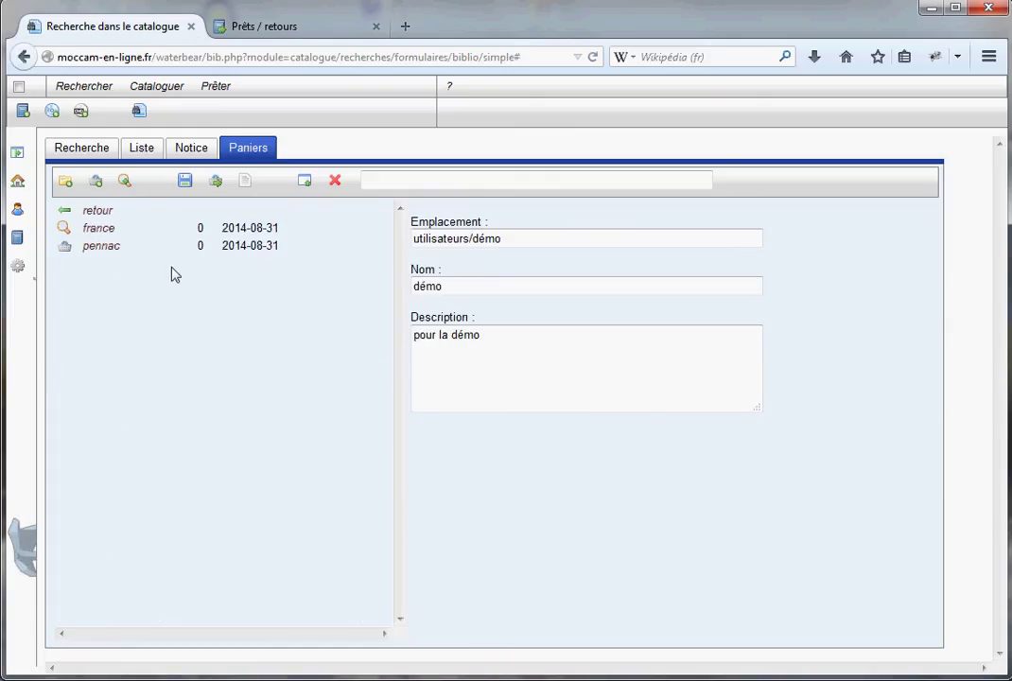
left_click(99, 230)
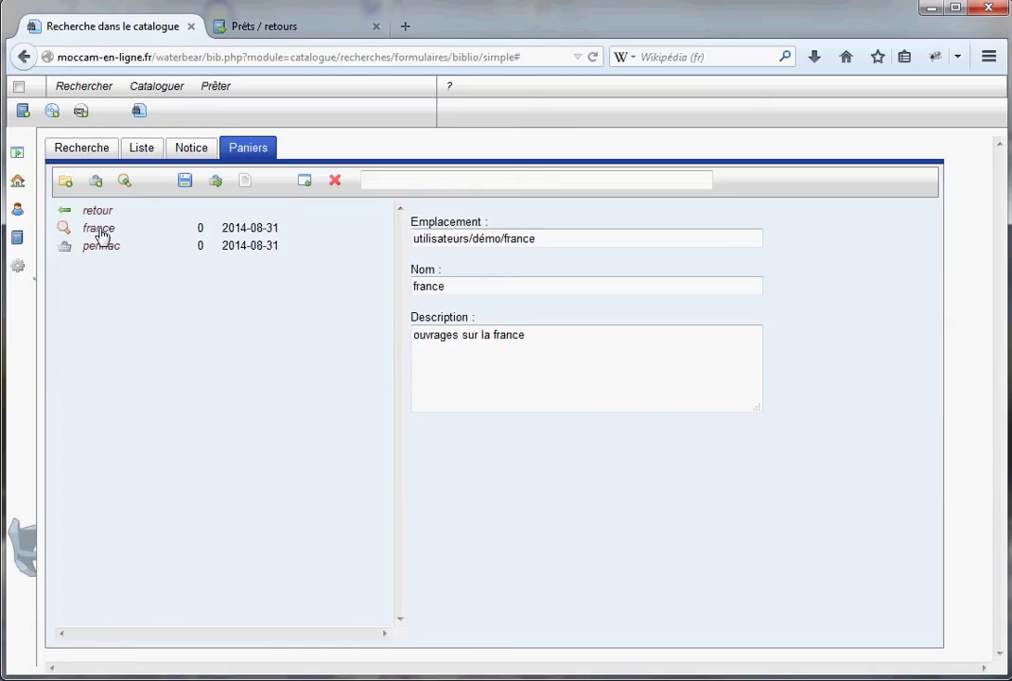
left_click(248, 183)
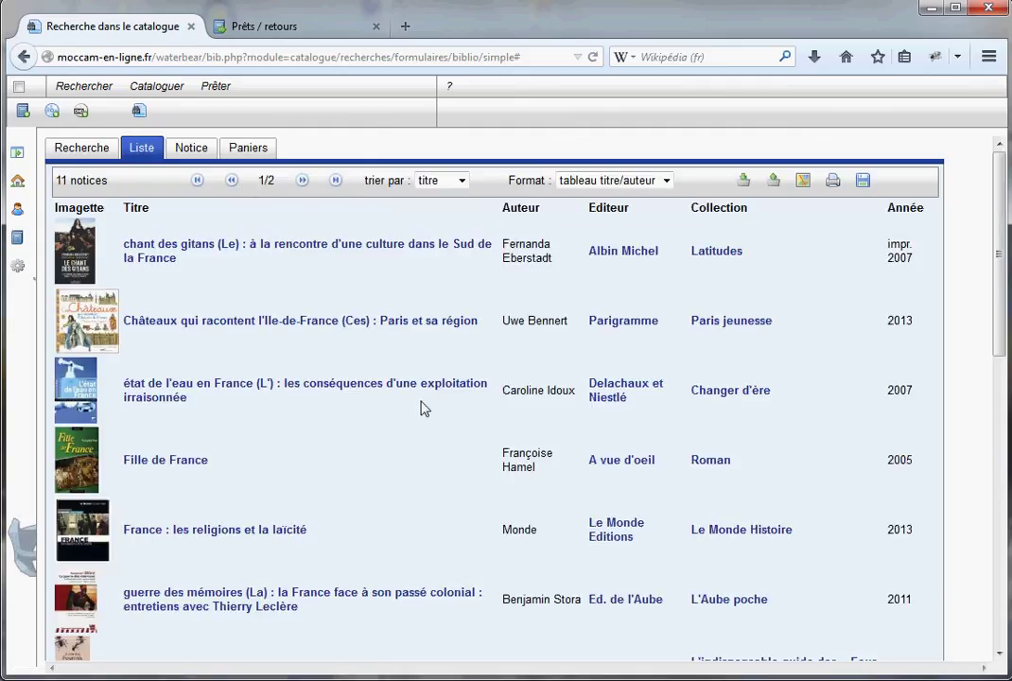
Step: Check the search criterion behind the france basket's list, and add a langue du texte criterion to the form
left_click(81, 154)
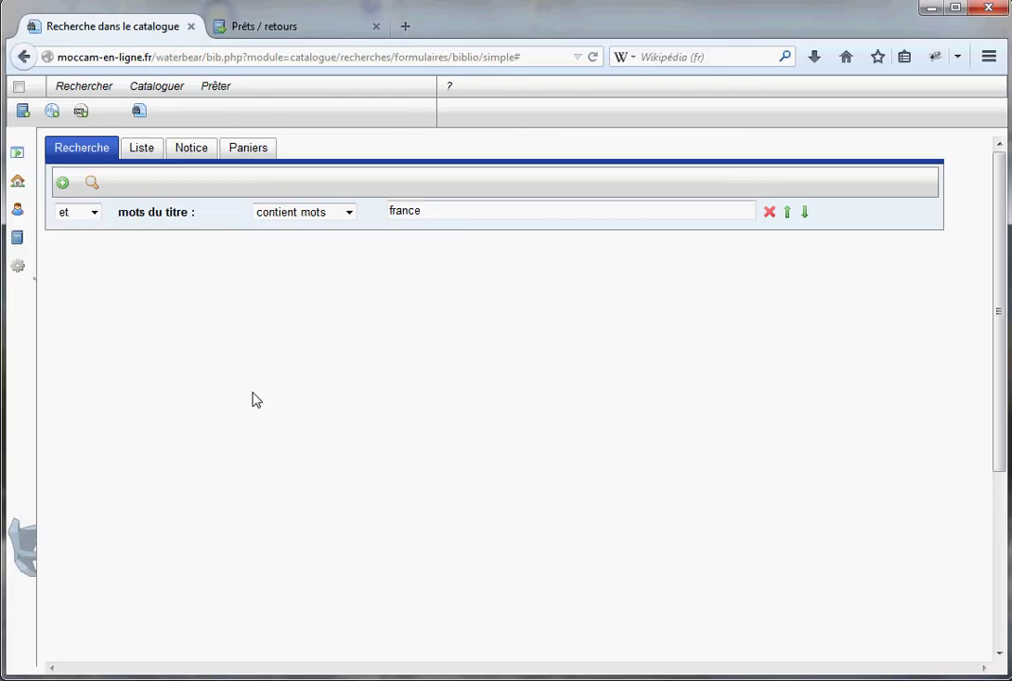
left_click(64, 189)
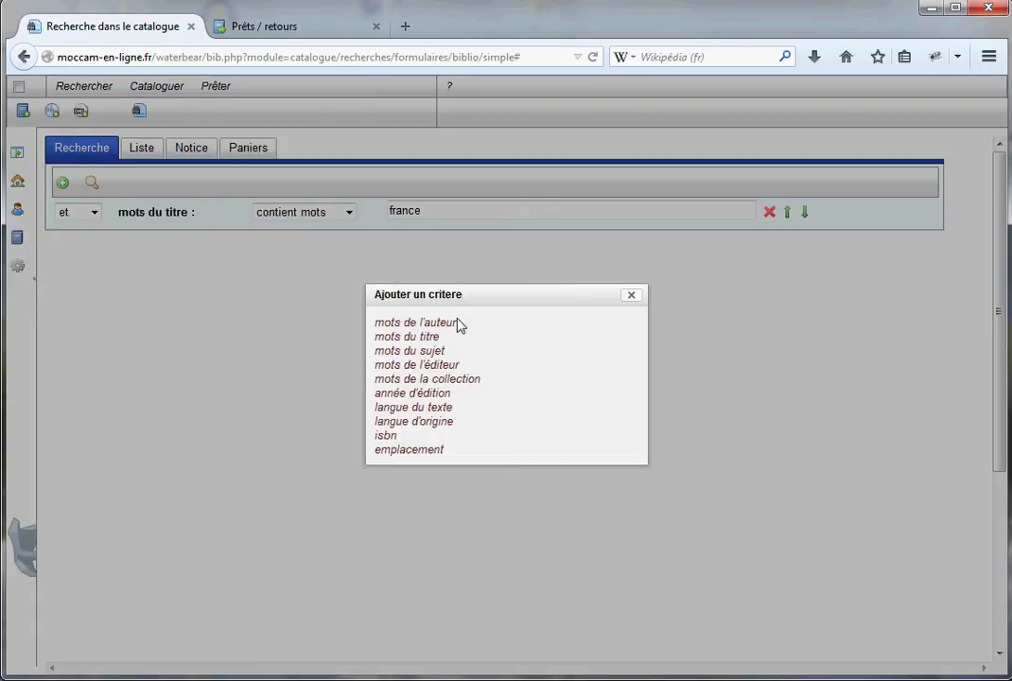
left_click(401, 414)
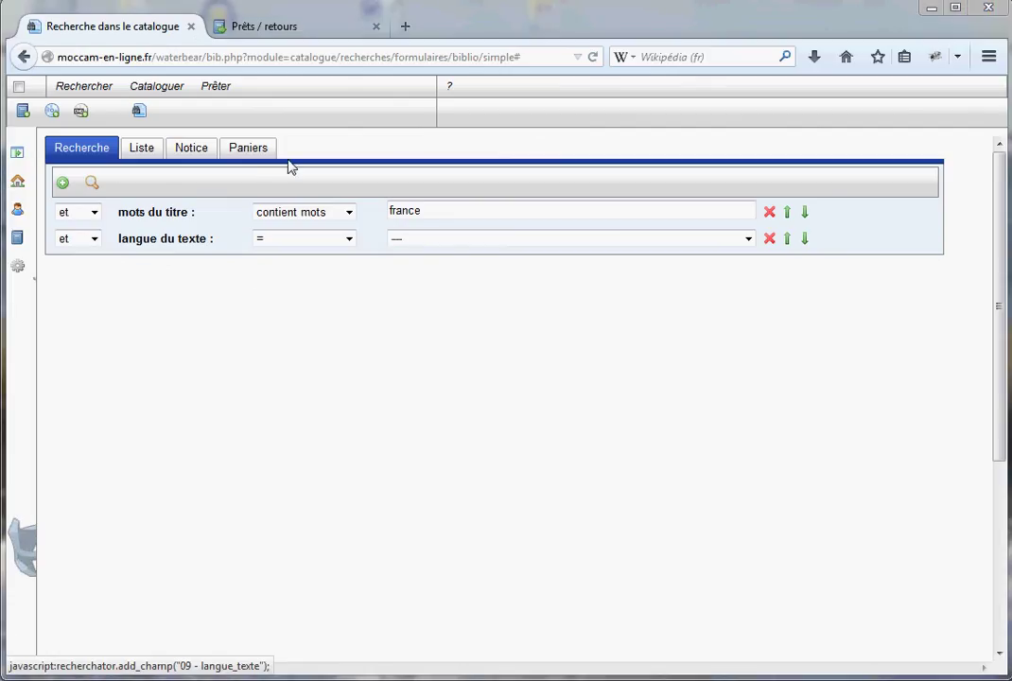
Step: Rename the pennac basket in utilisateurs/démo as "pennac 2" and save it
left_click(251, 149)
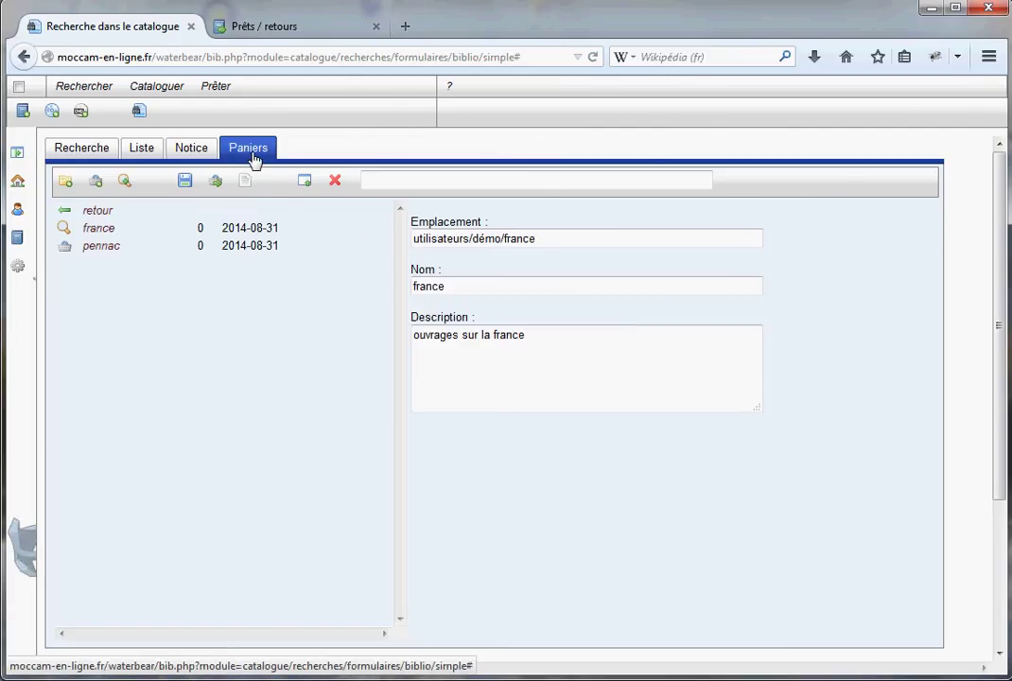
left_click(104, 249)
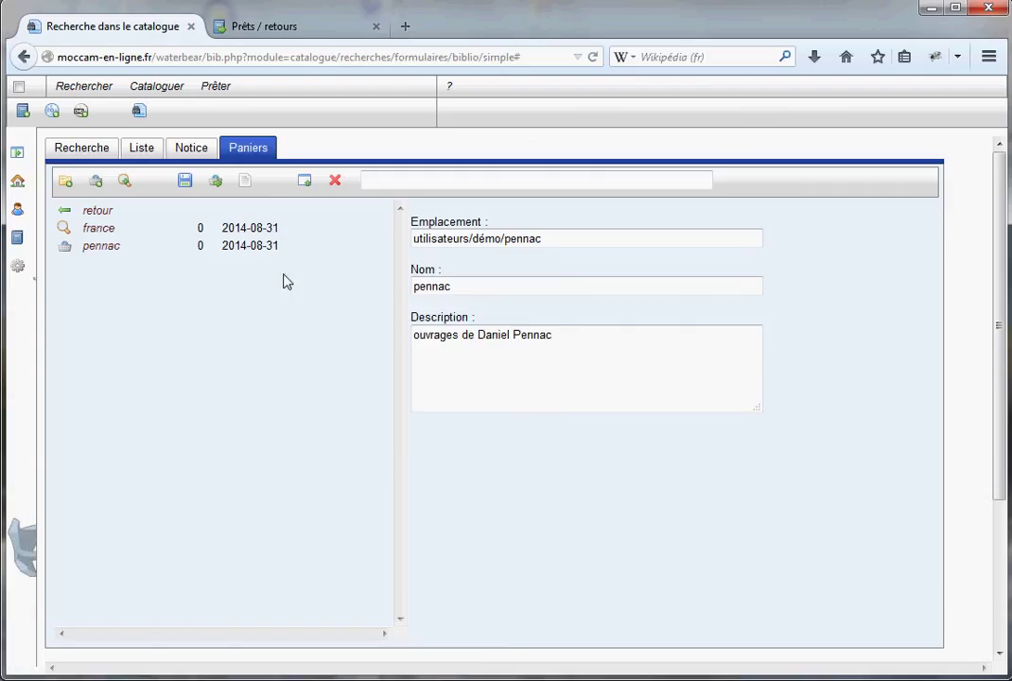
left_click(475, 286)
left_click(186, 182)
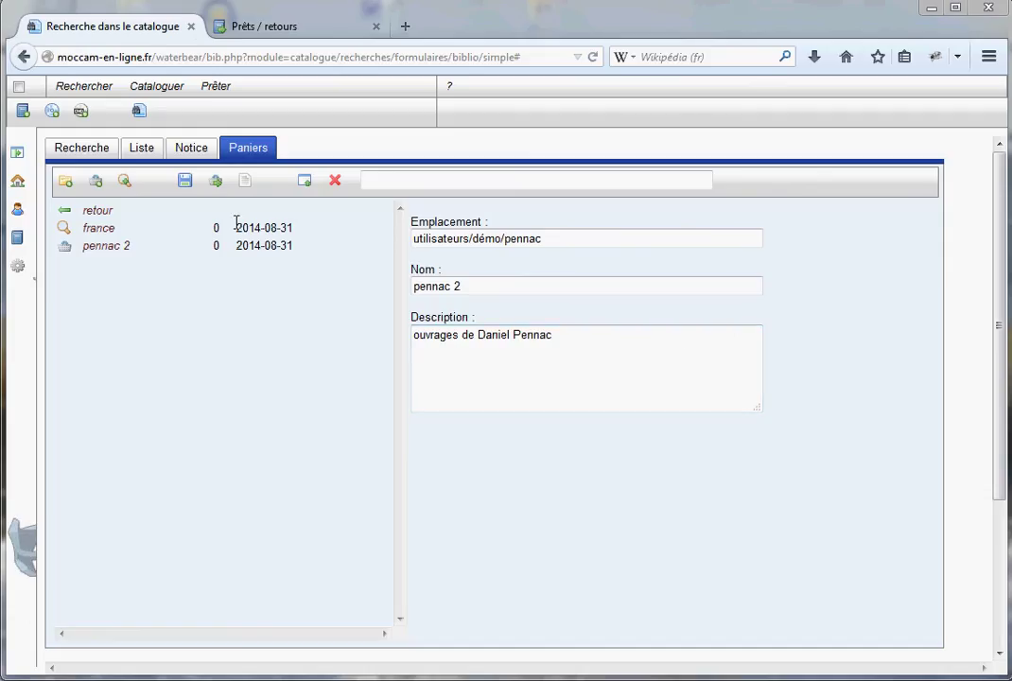
Step: Open the advanced document search and view the list of criteria that can be added
left_click(83, 87)
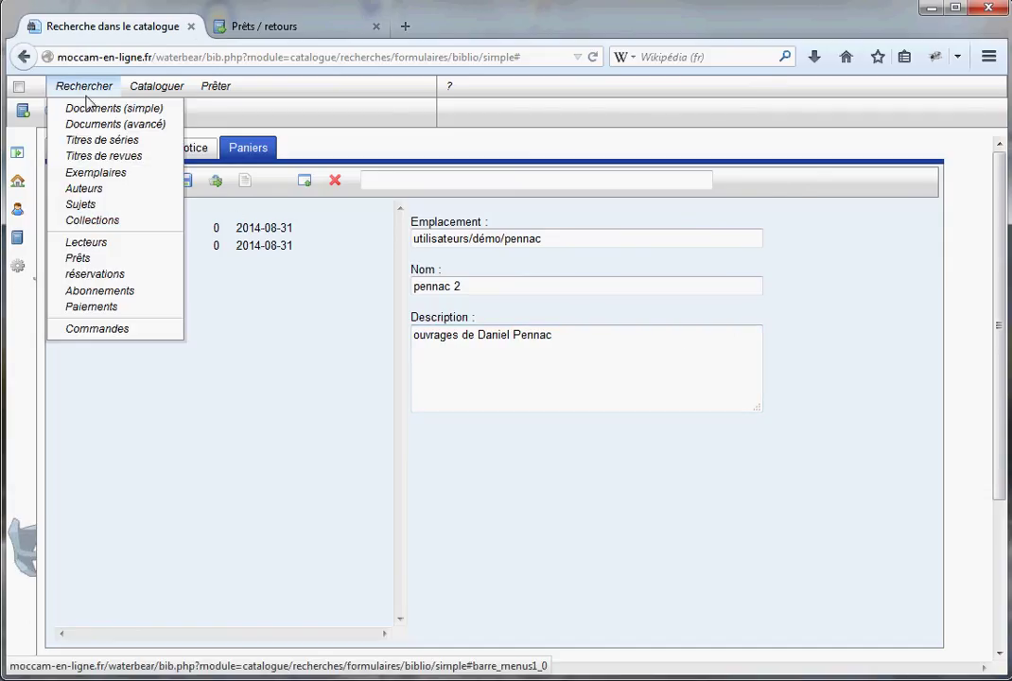
left_click(116, 126)
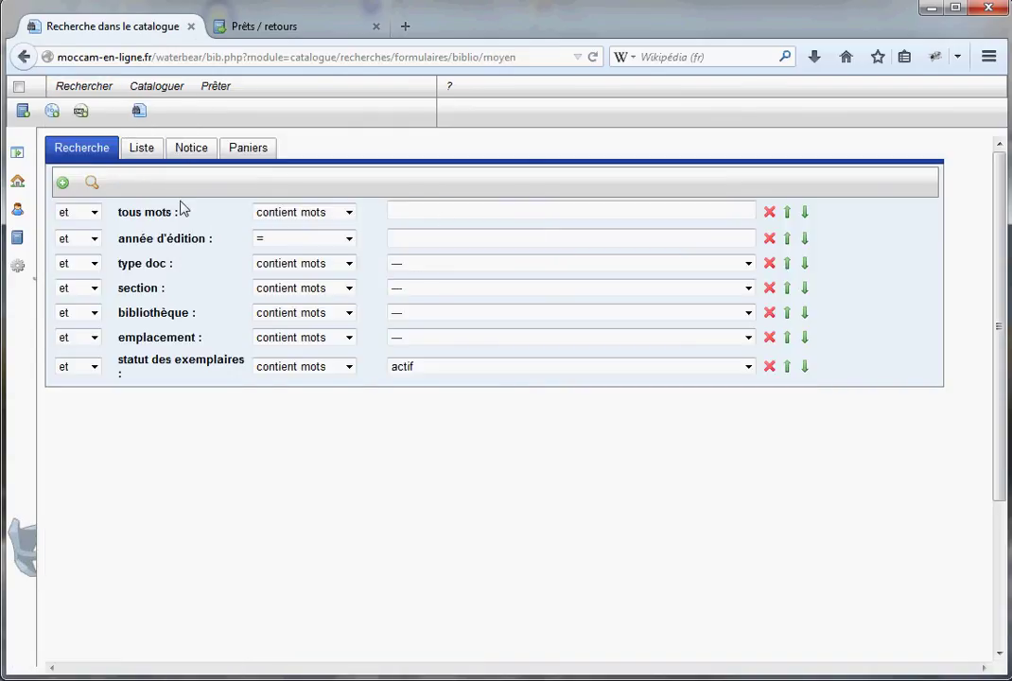
left_click(62, 182)
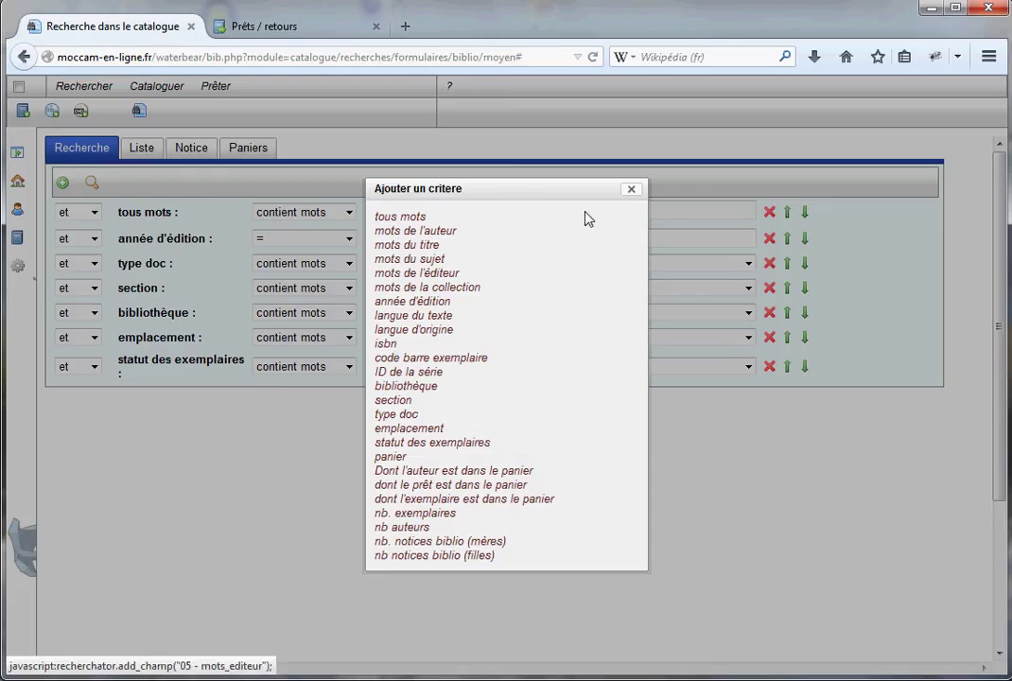
Step: Add a panier criterion set to utilisateurs/démo/france to the advanced document search and list the matching records
left_click(632, 189)
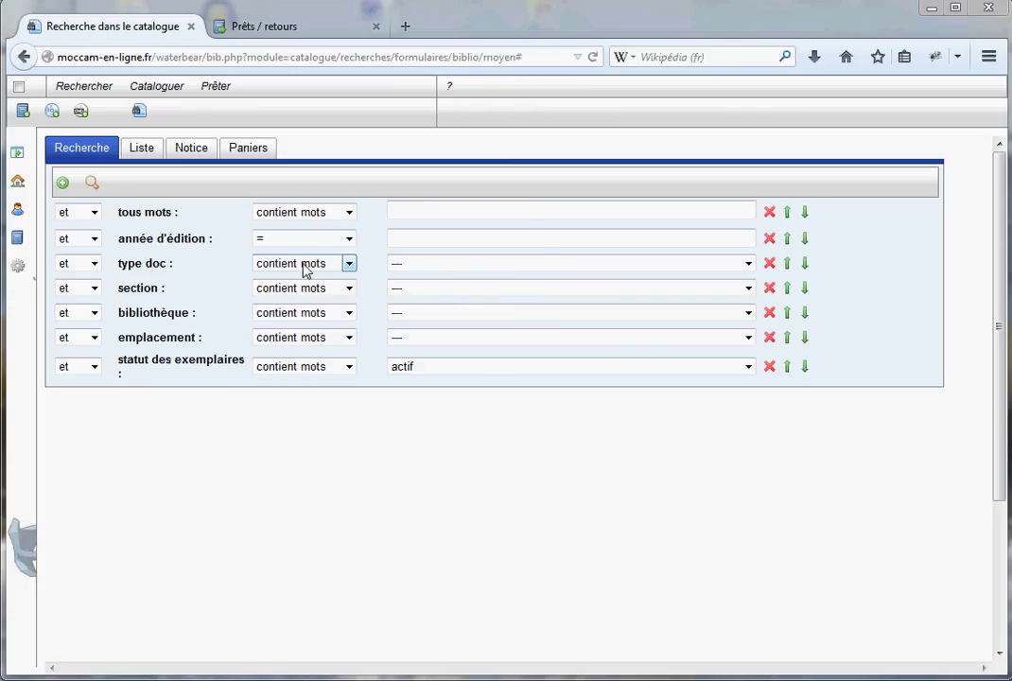
left_click(64, 185)
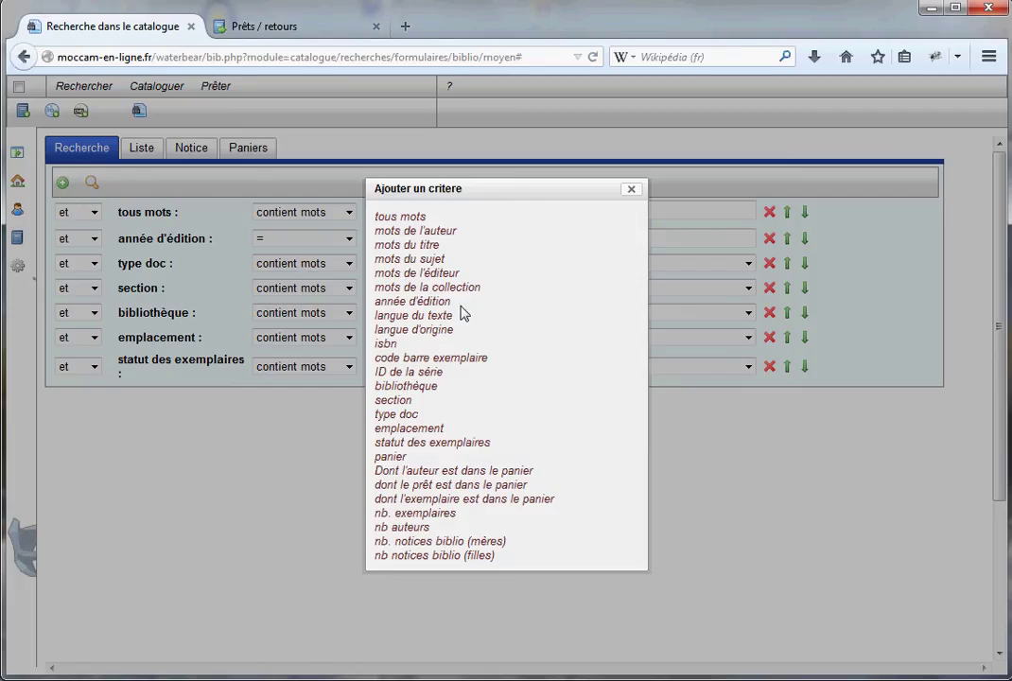
left_click(388, 458)
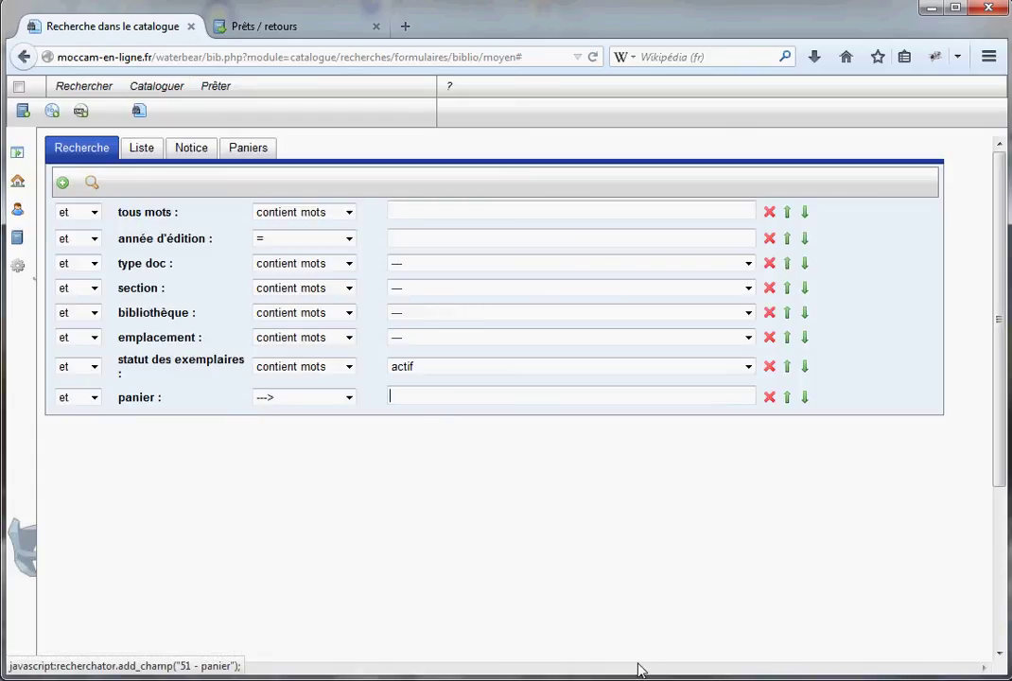
type("fr")
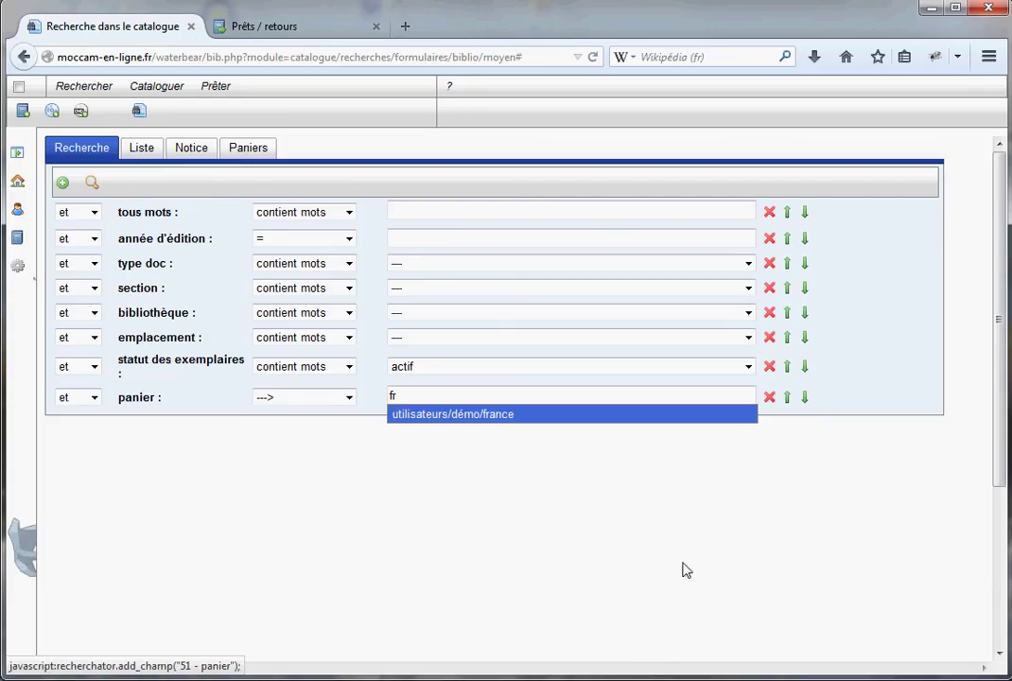
left_click(454, 416)
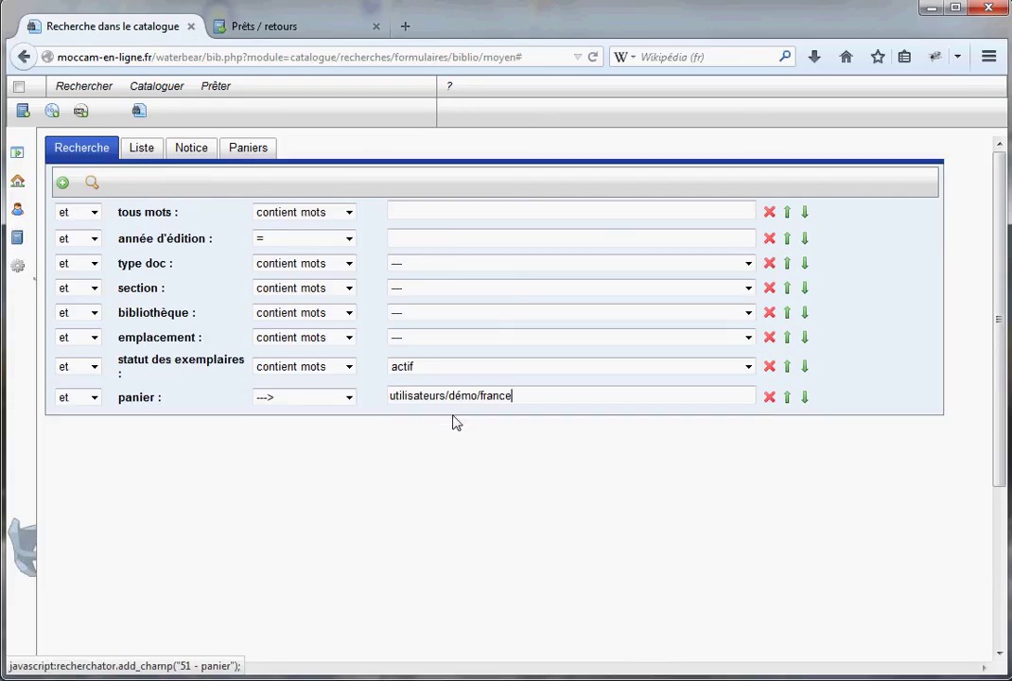
left_click(92, 183)
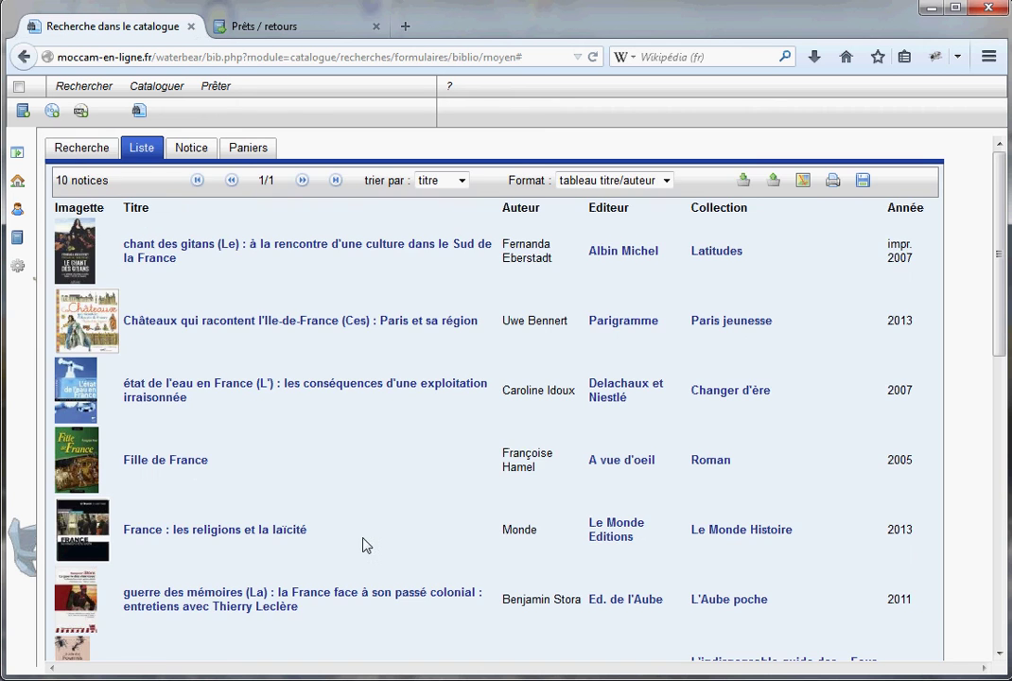
scroll(362, 543, "down", 3)
scroll(362, 542, "up", 3)
Step: Narrow the france basket search by entering "fille" in the tous mots criterion and run it again
left_click(97, 156)
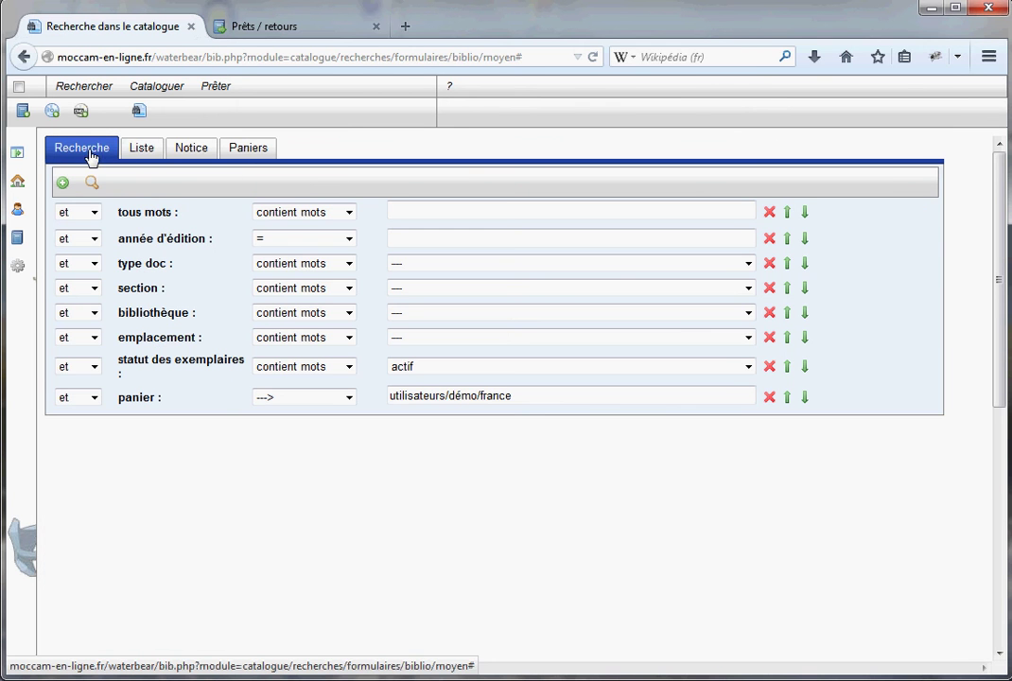
left_click(142, 151)
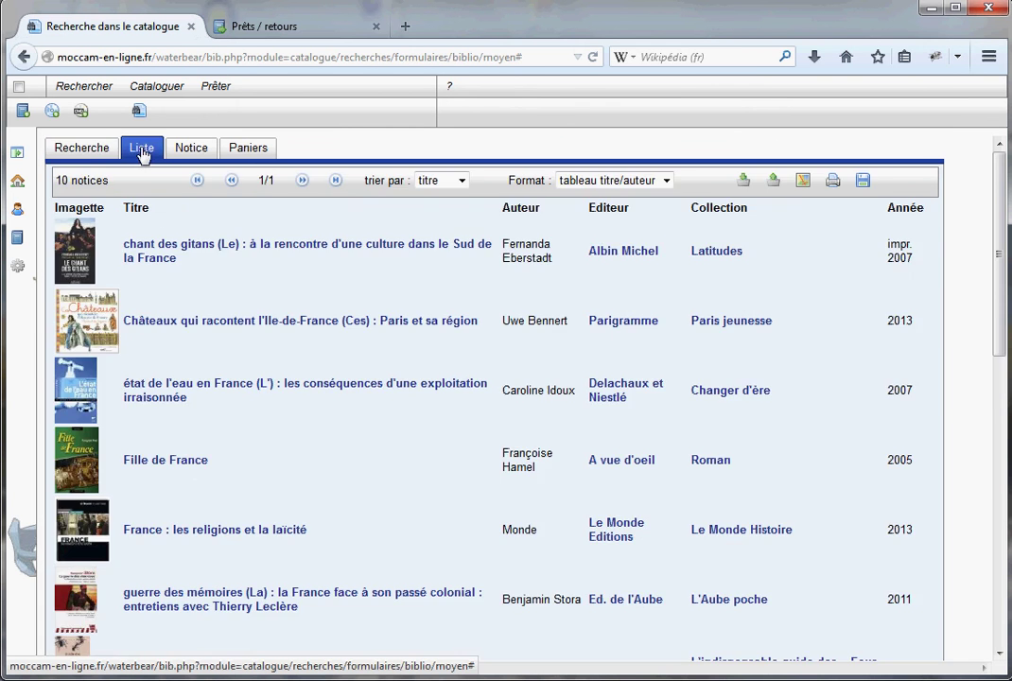
left_click(84, 150)
left_click(425, 212)
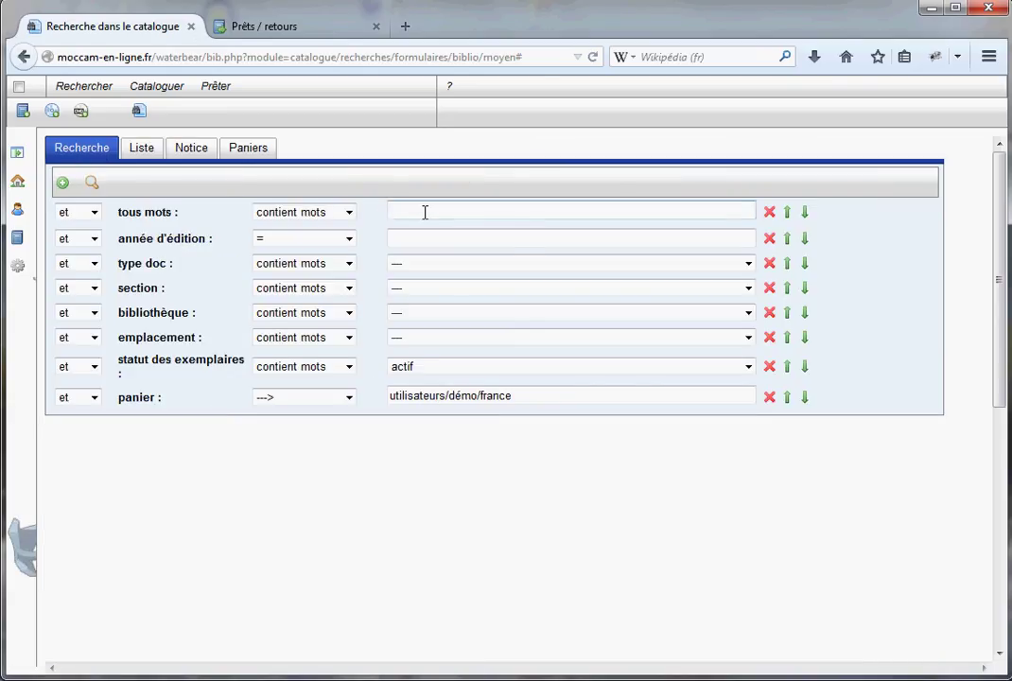
type("fille")
left_click(91, 183)
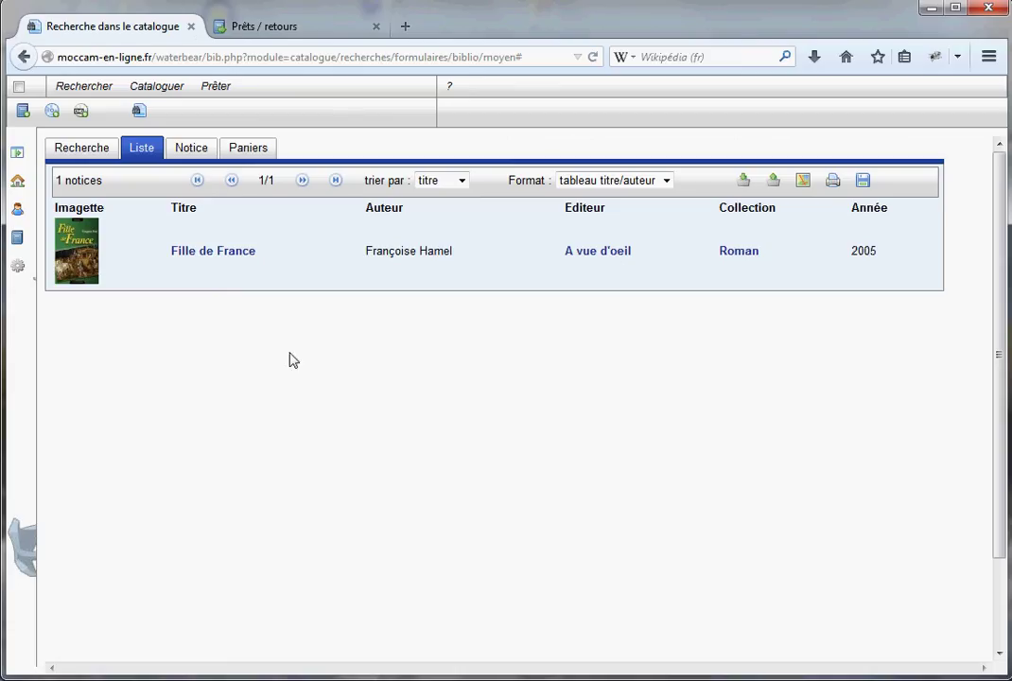
Step: Add a "dont le prêt est dans le panier" criterion to the blank document search, set to commun/Prêts à des usagers de Fay de Bretagne
left_click(81, 148)
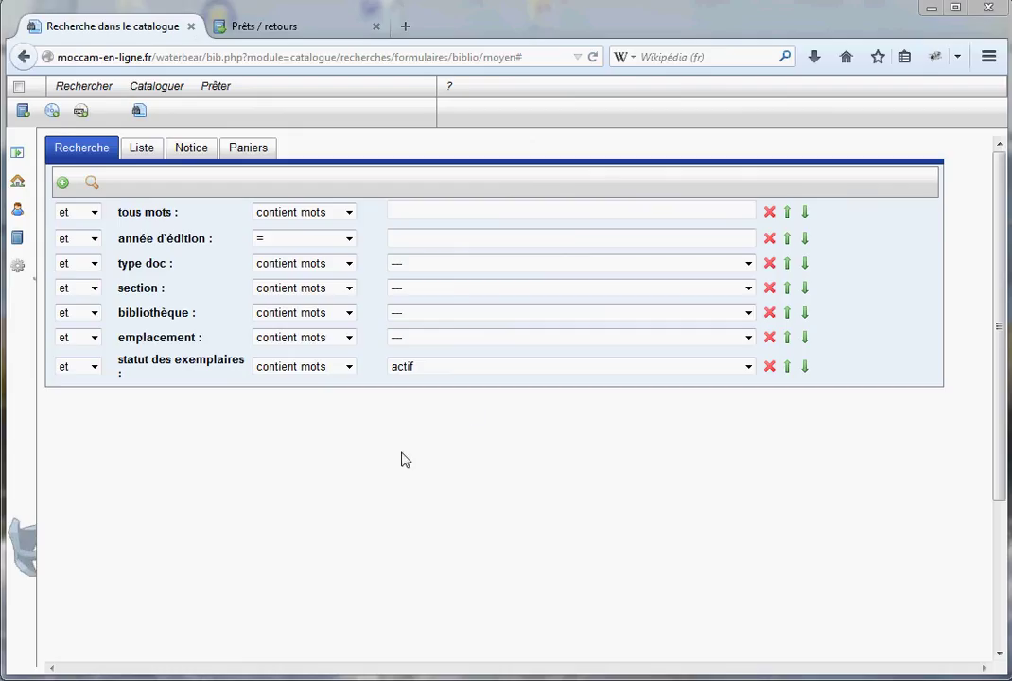
left_click(63, 184)
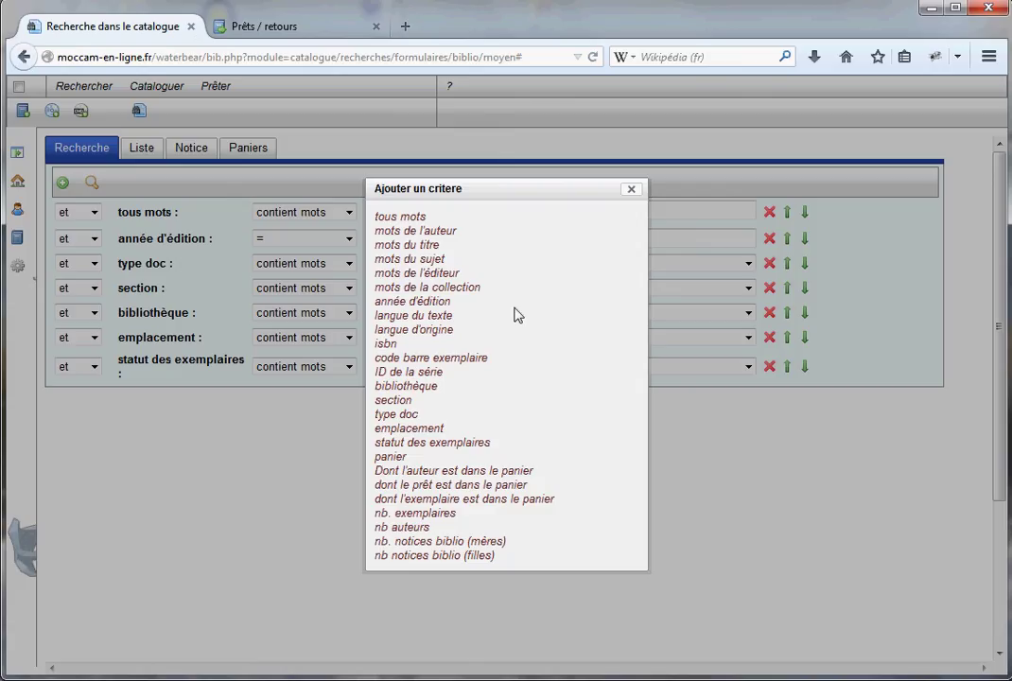
left_click(459, 486)
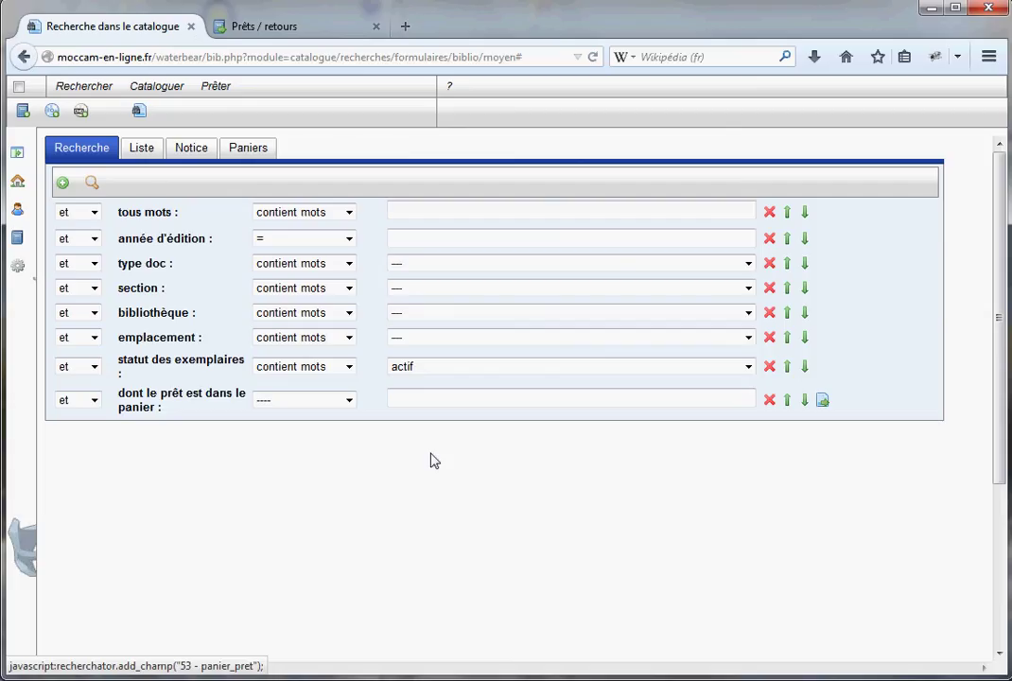
left_click(430, 400)
type("f")
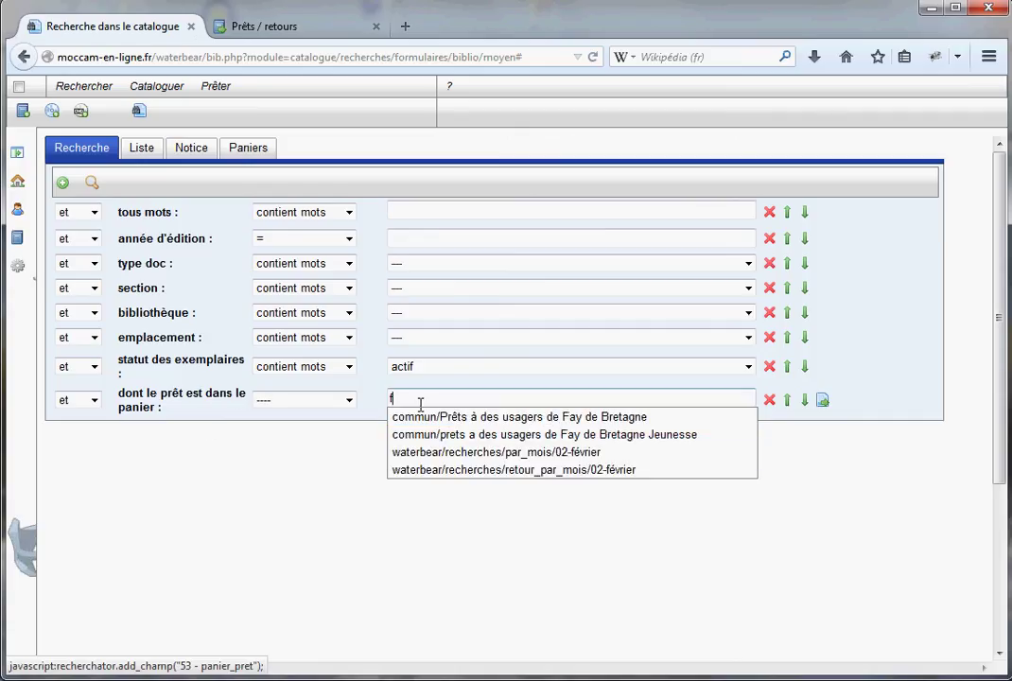
type("a")
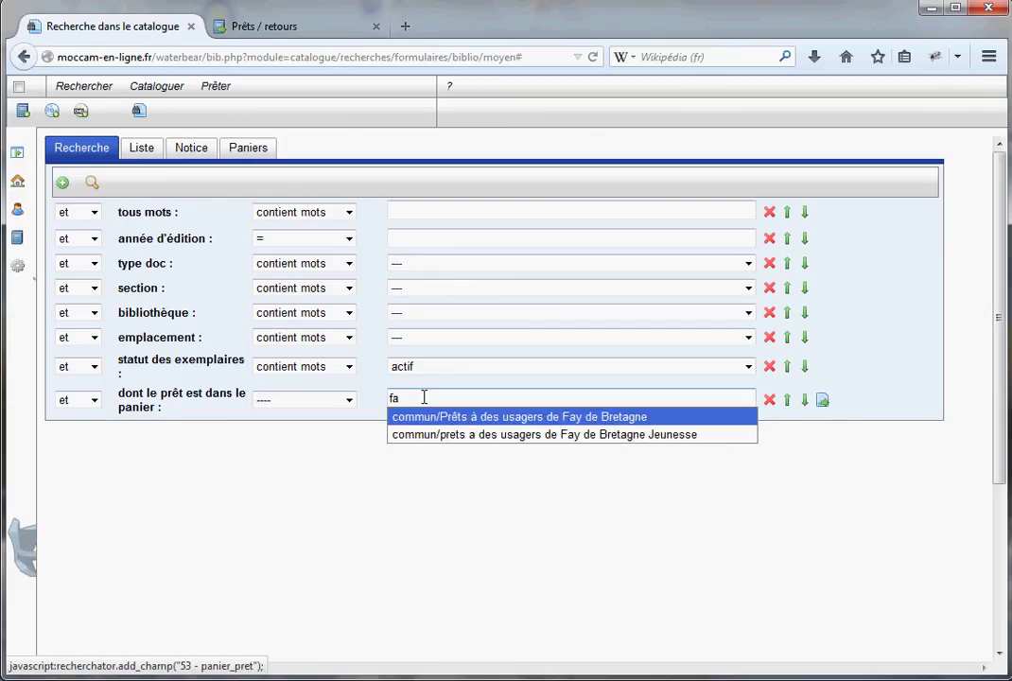
left_click(466, 420)
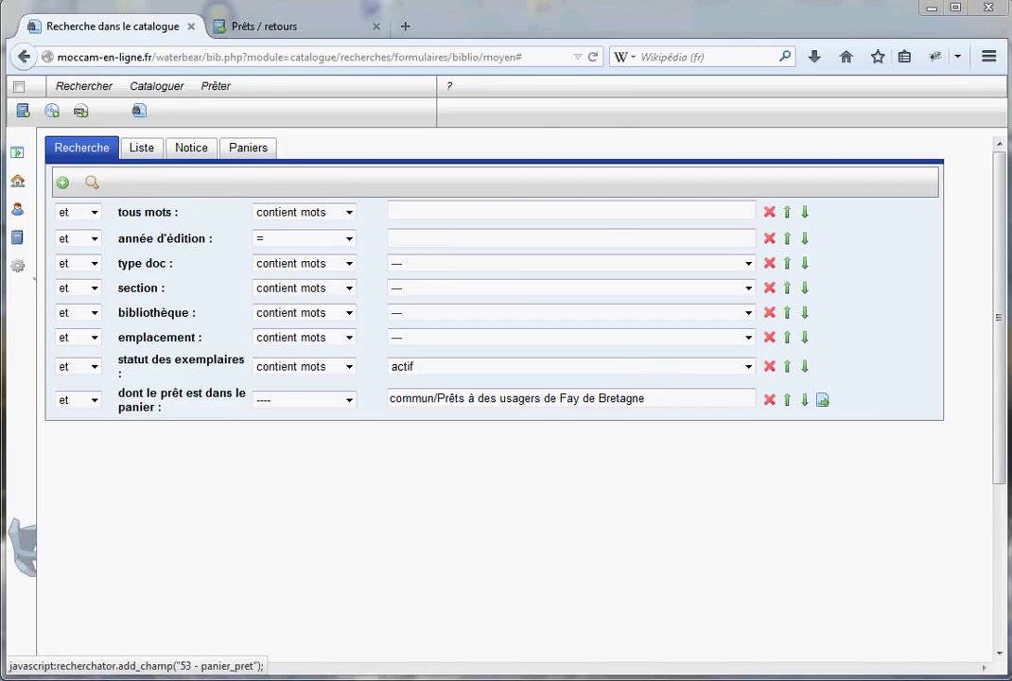
Step: Open the loan search and look over its criteria form, results list and record view
left_click(84, 87)
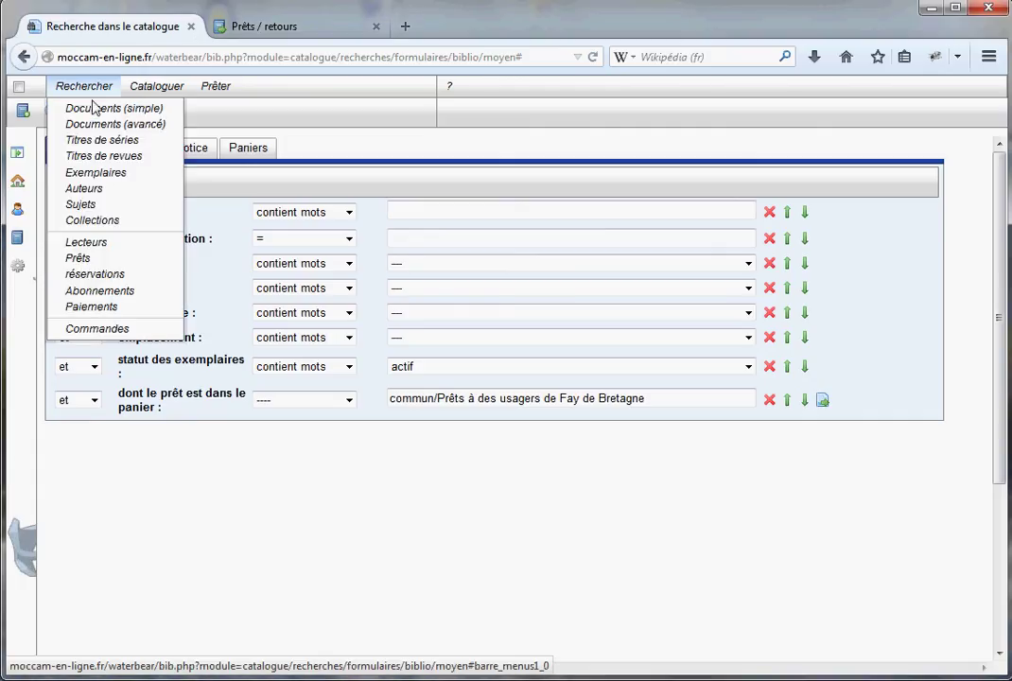
left_click(79, 257)
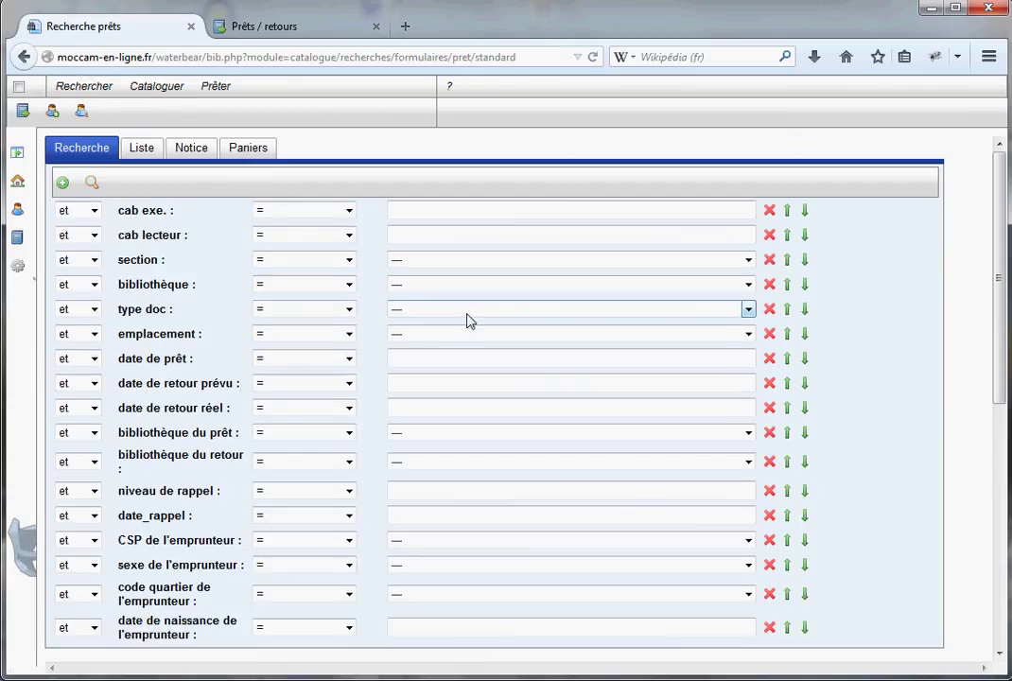
scroll(530, 421, "down", 1)
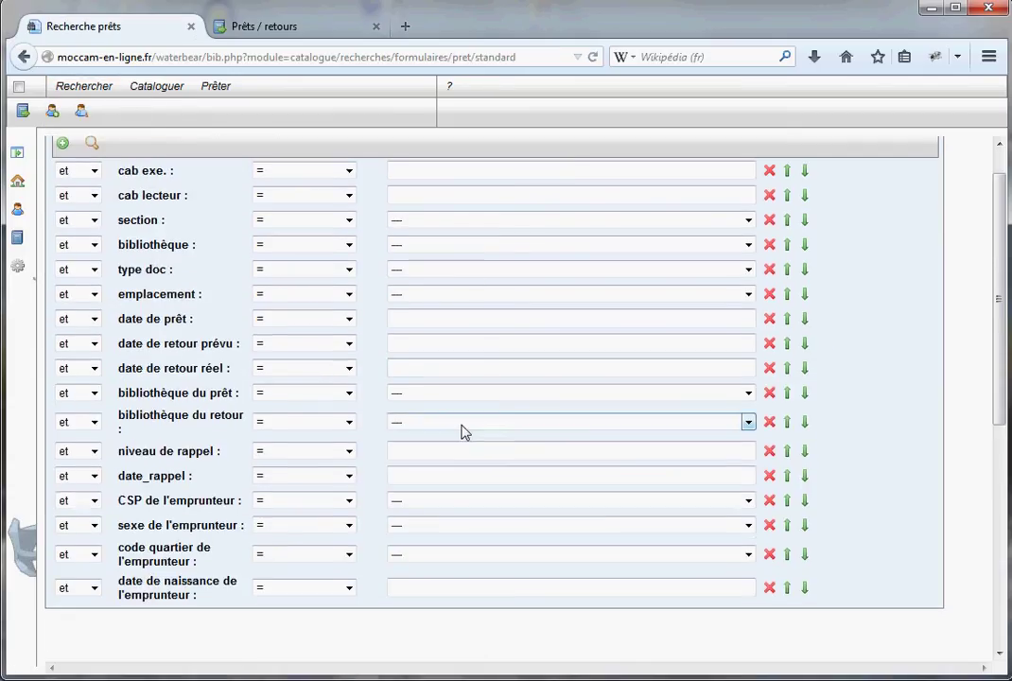
scroll(417, 444, "up", 1)
left_click(142, 151)
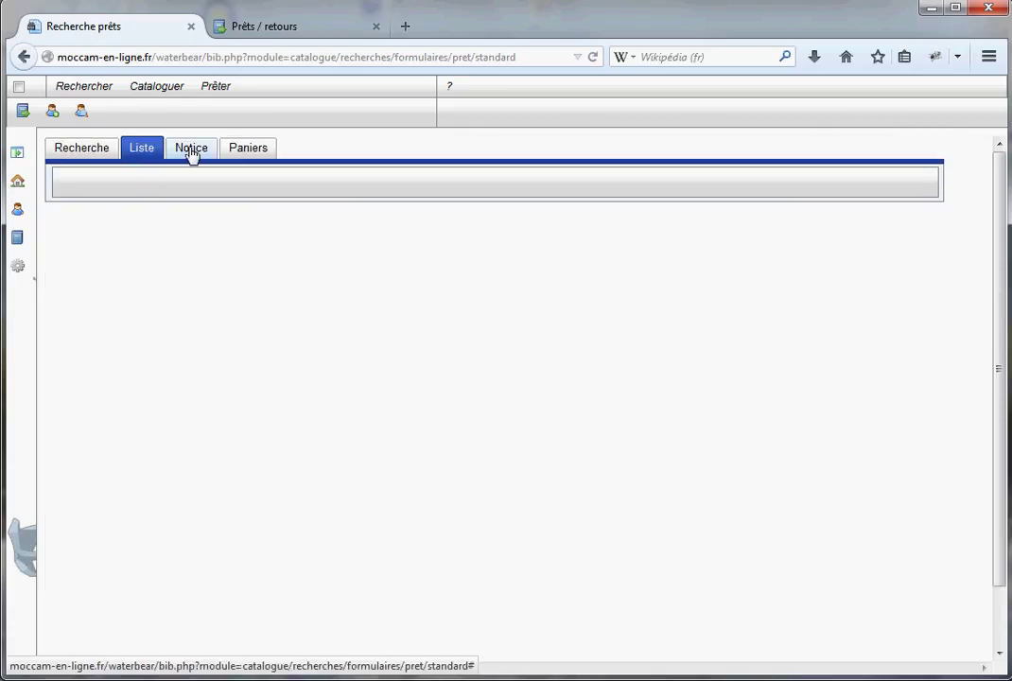
left_click(185, 153)
left_click(90, 155)
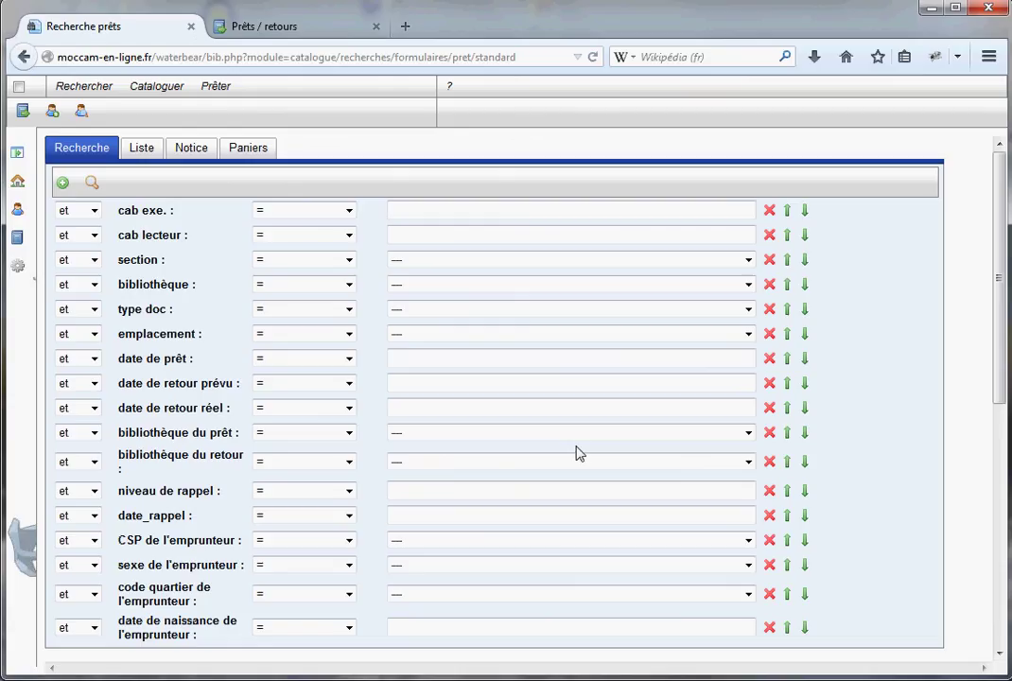
Step: Examine the comparison operators offered for the date_rappel and date de prêt criteria
left_click(350, 515)
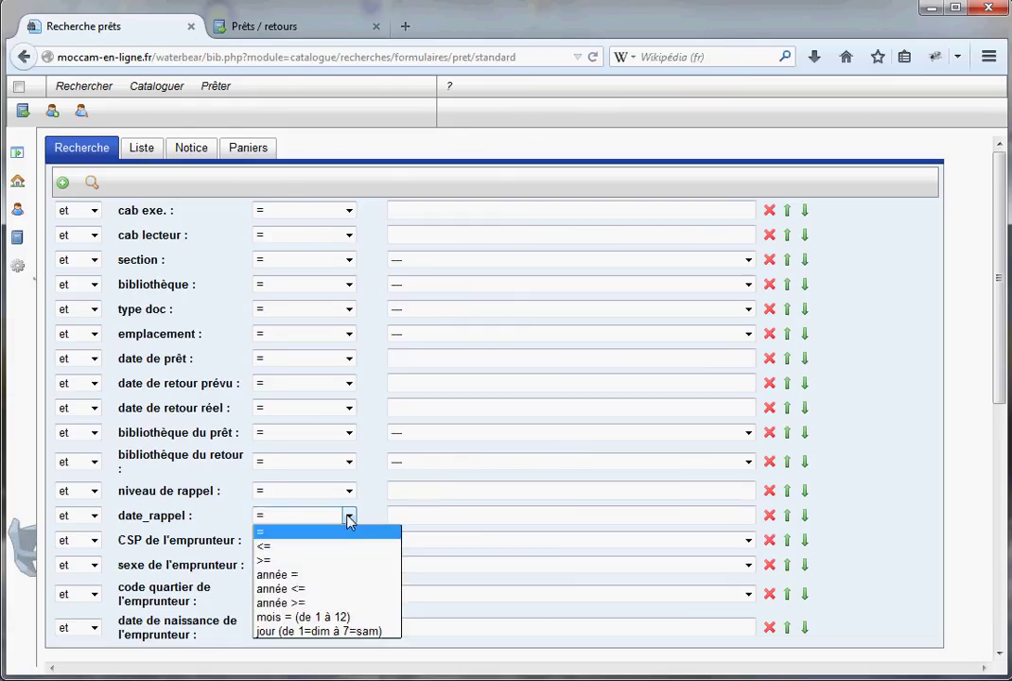
left_click(741, 428)
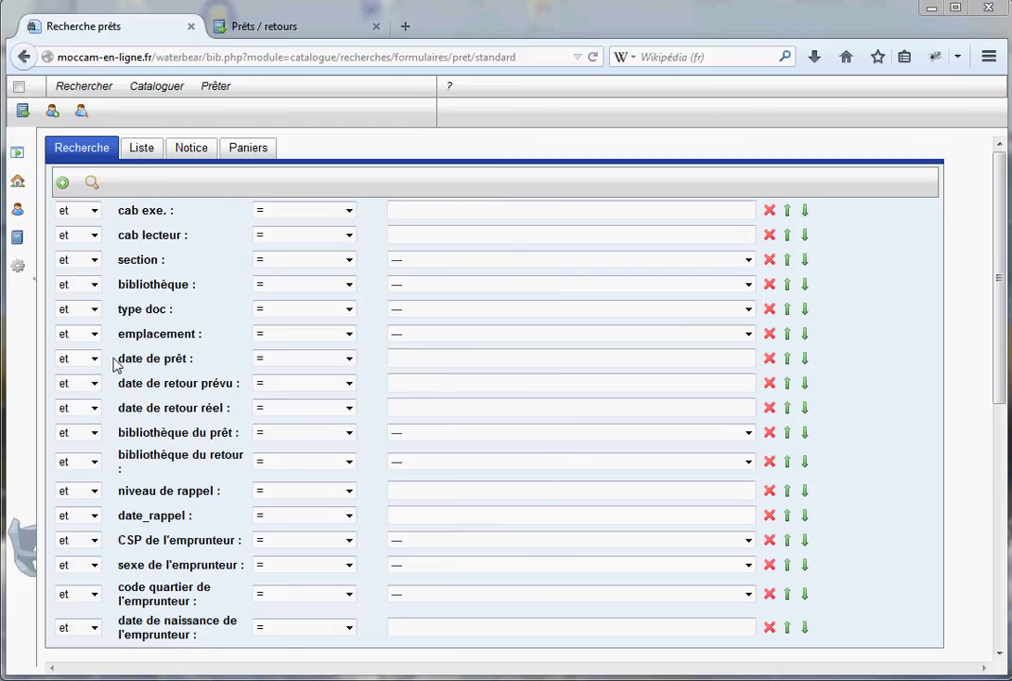
left_click(349, 361)
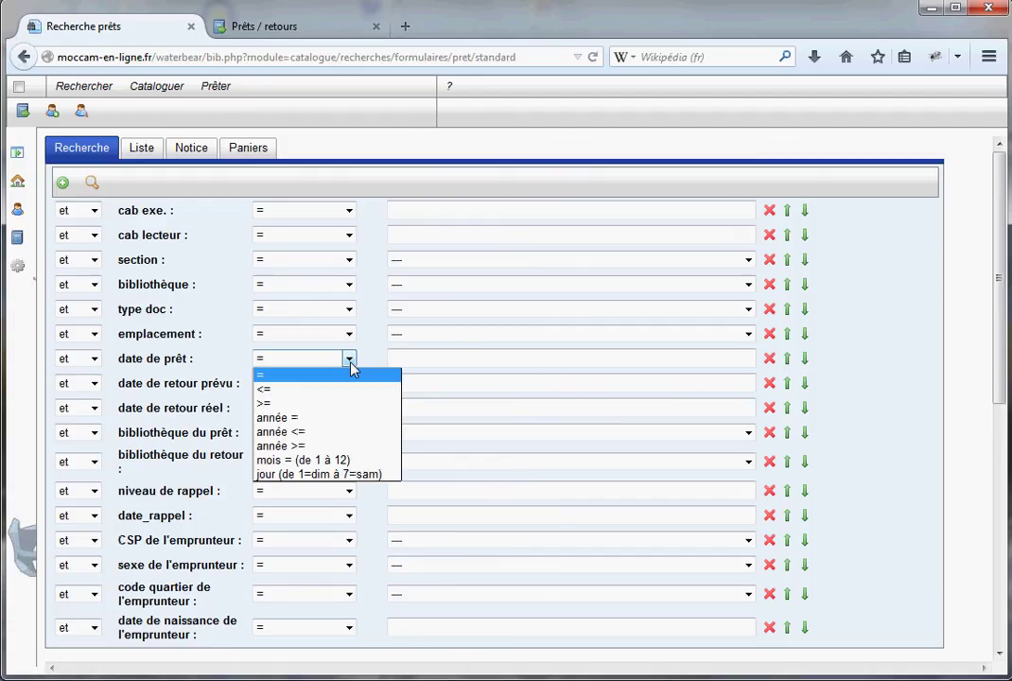
left_click(427, 359)
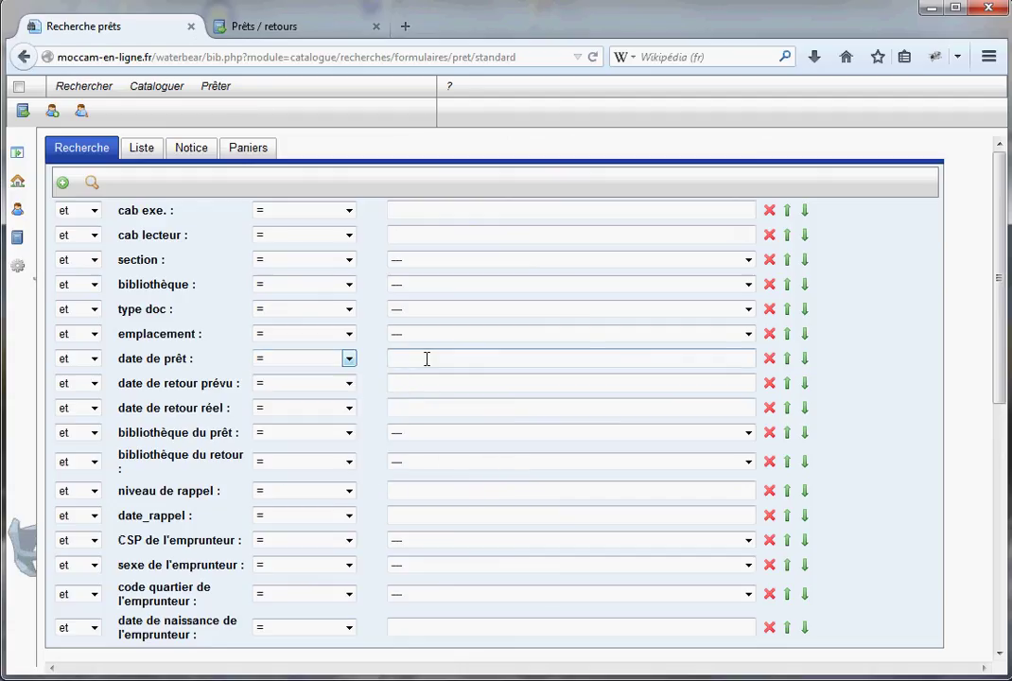
Step: Search the loans whose date de prêt equals 2014-08-25
left_click(433, 357)
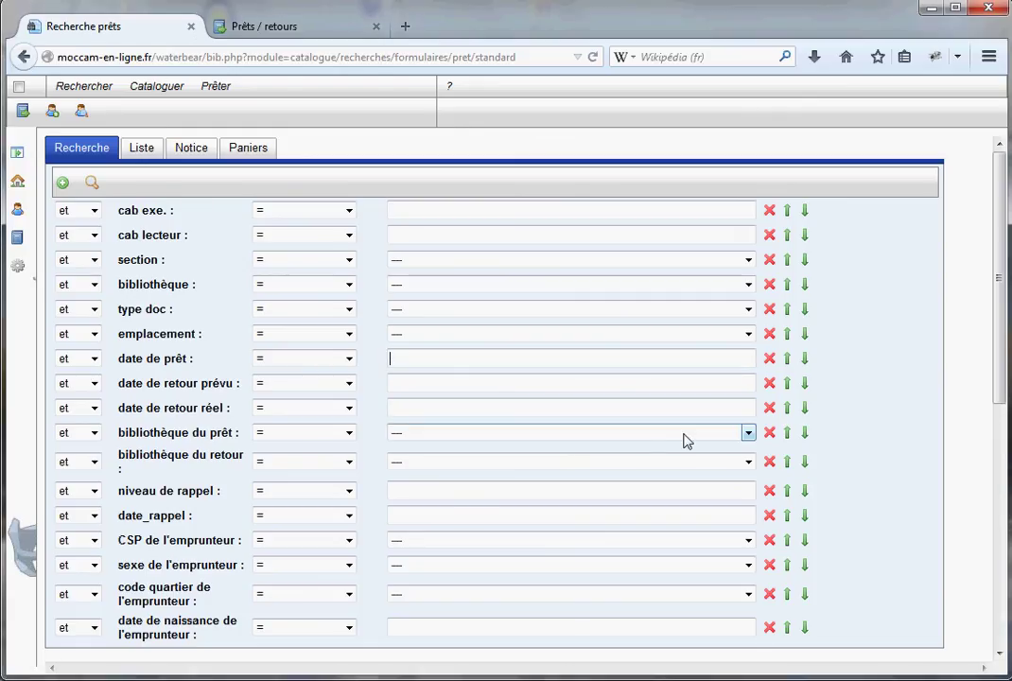
type("2014-08-25")
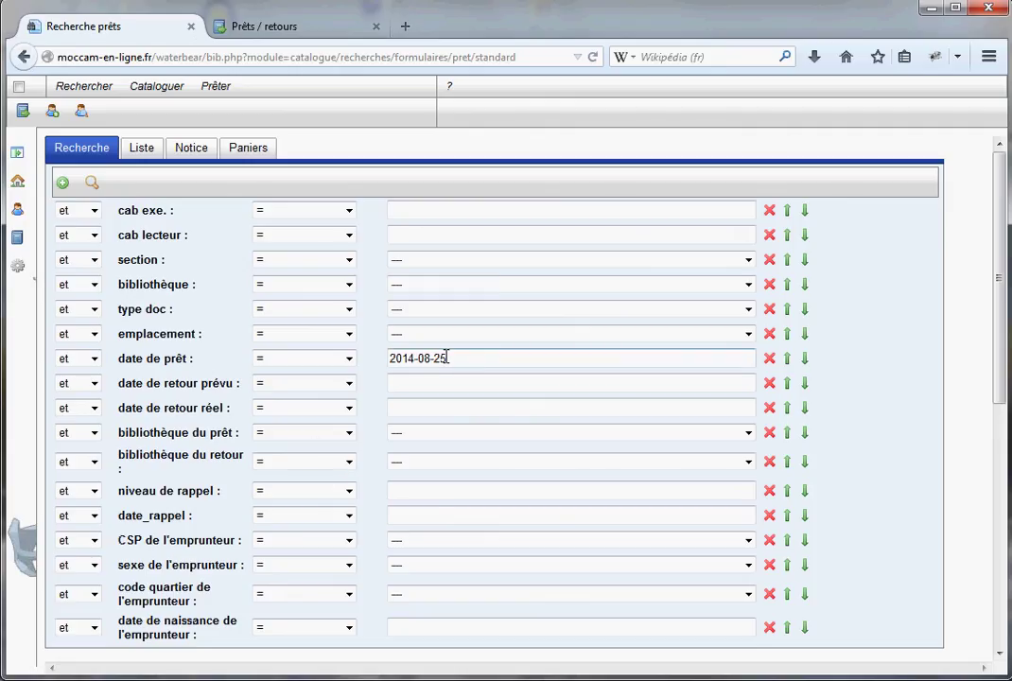
left_click(92, 185)
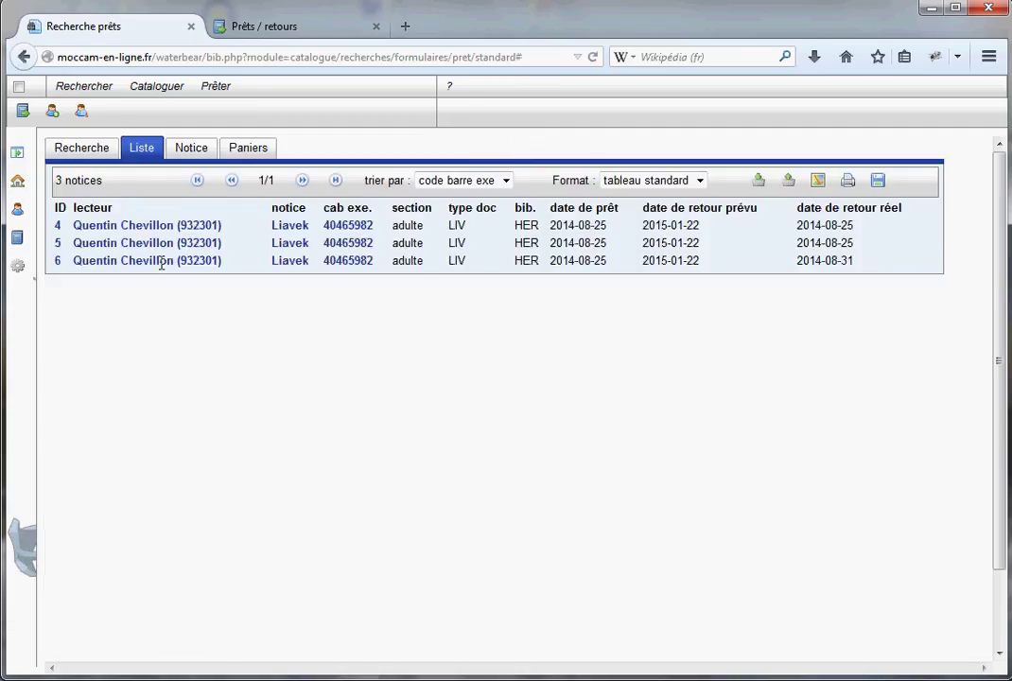
Step: Change the date de prêt criterion to année = 2014 and run the loan search again
left_click(76, 154)
left_click(349, 360)
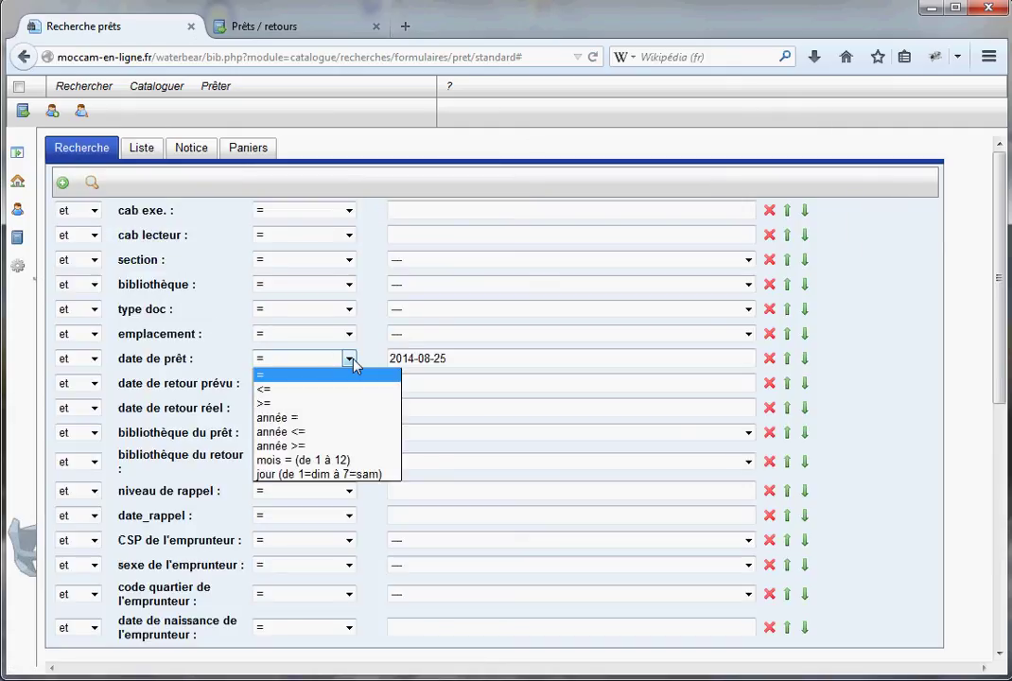
left_click(286, 419)
left_click_drag(417, 361, 456, 355)
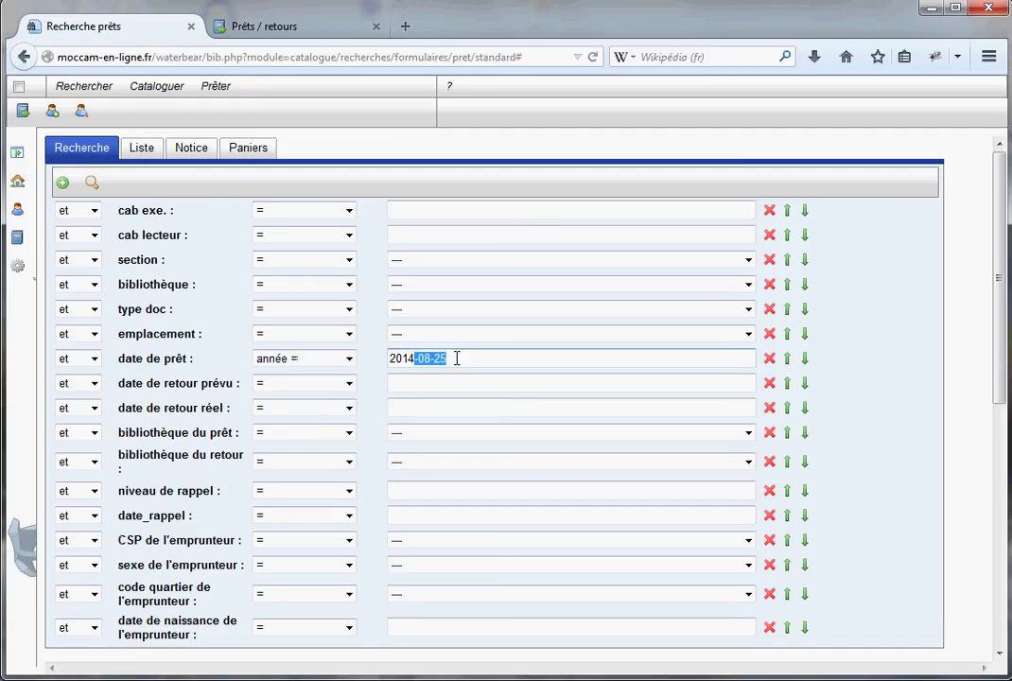
key("BackSpace")
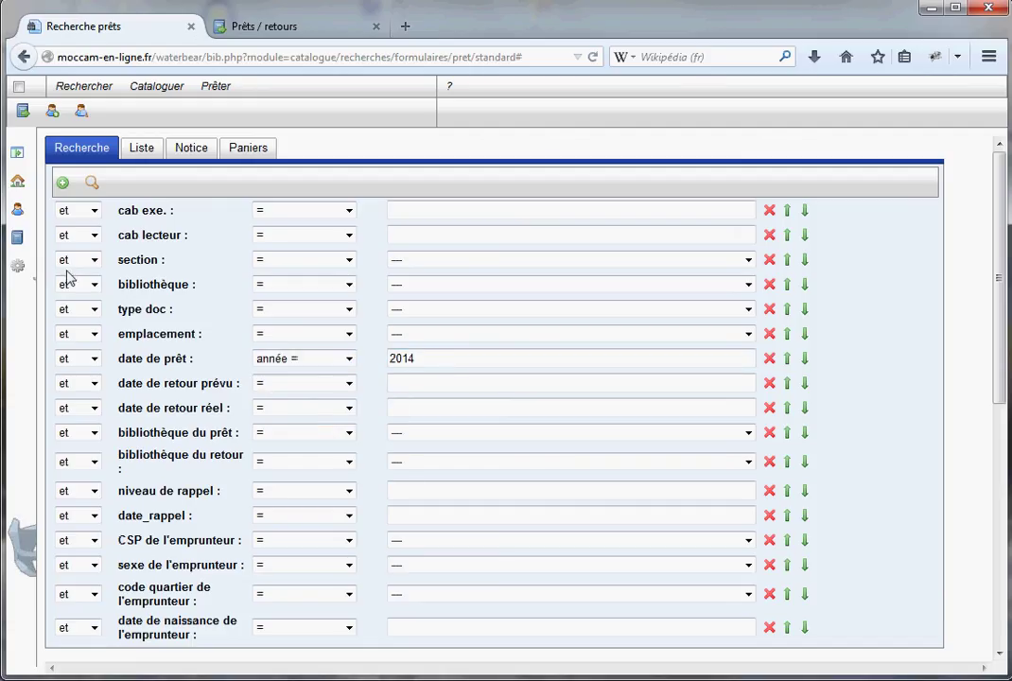
left_click(91, 182)
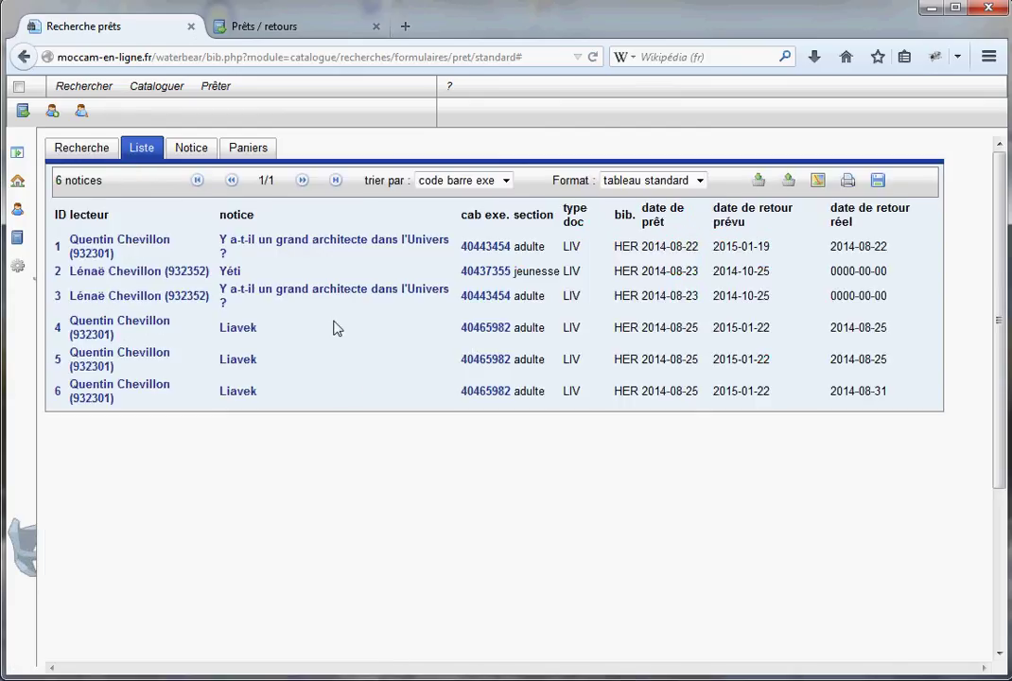
Step: Search the loans whose date de prêt falls in month 8, using the mois = (de 1 à 12) operator
left_click(83, 151)
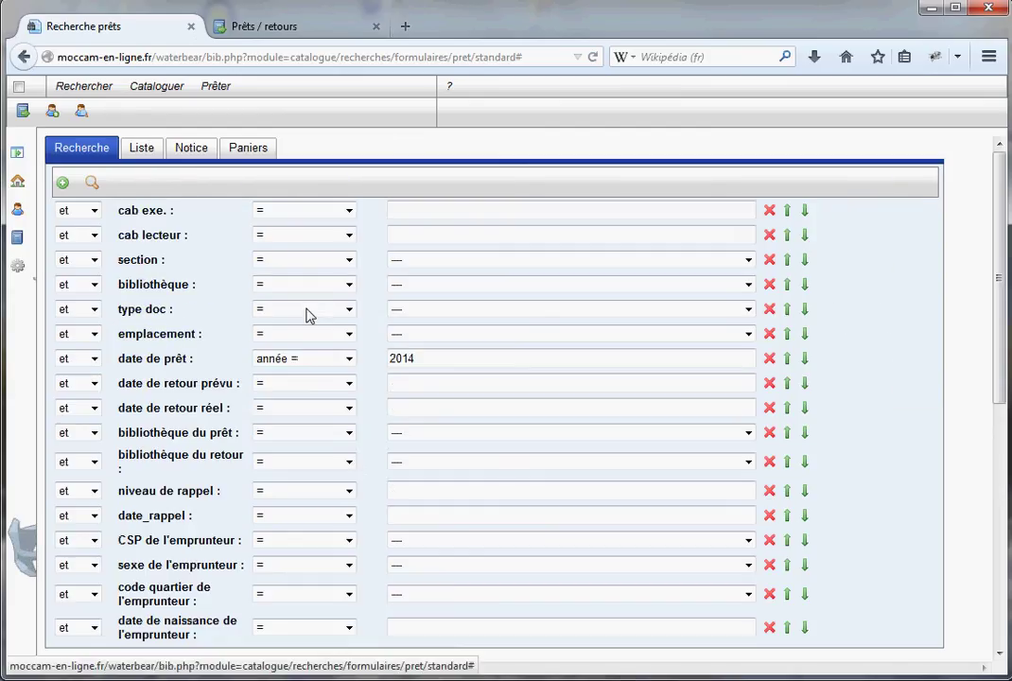
left_click(349, 361)
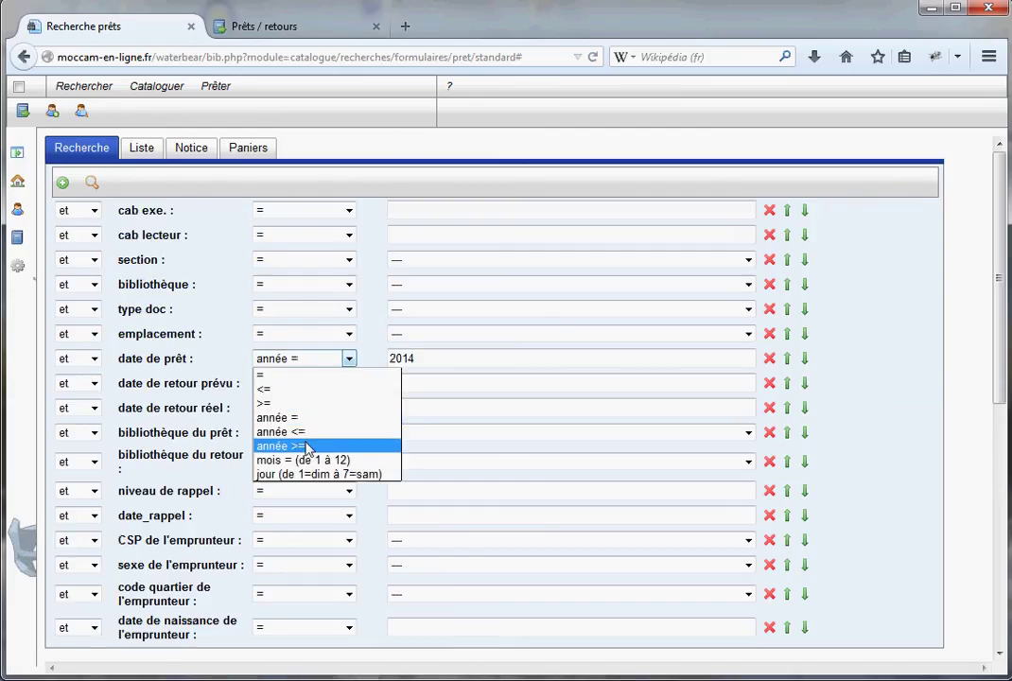
left_click(296, 460)
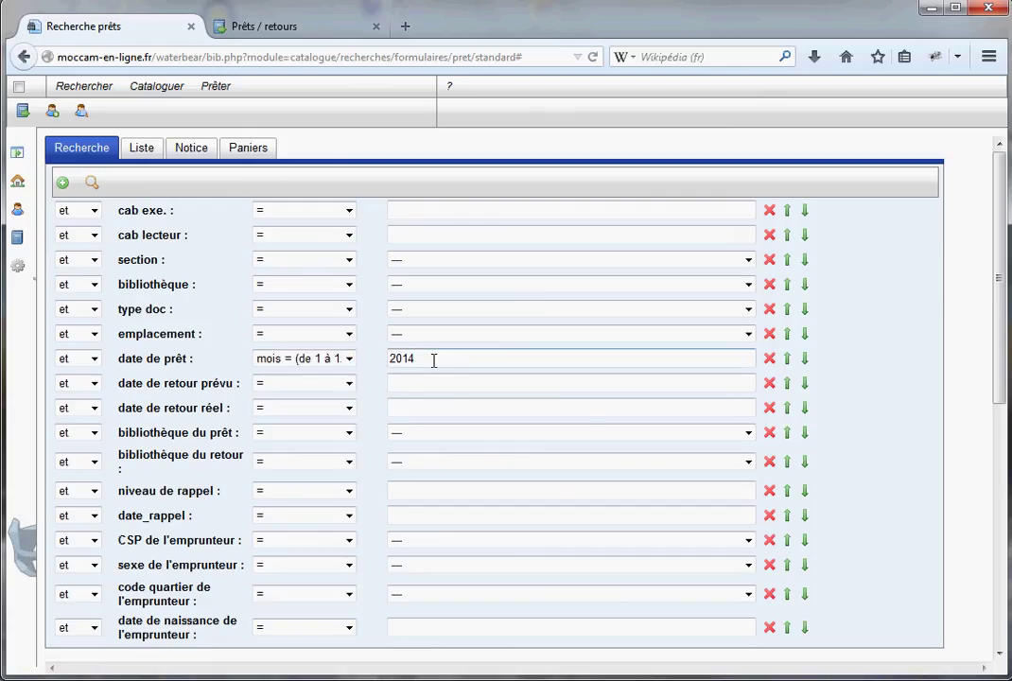
left_click(443, 358)
double_click(444, 359)
type("8")
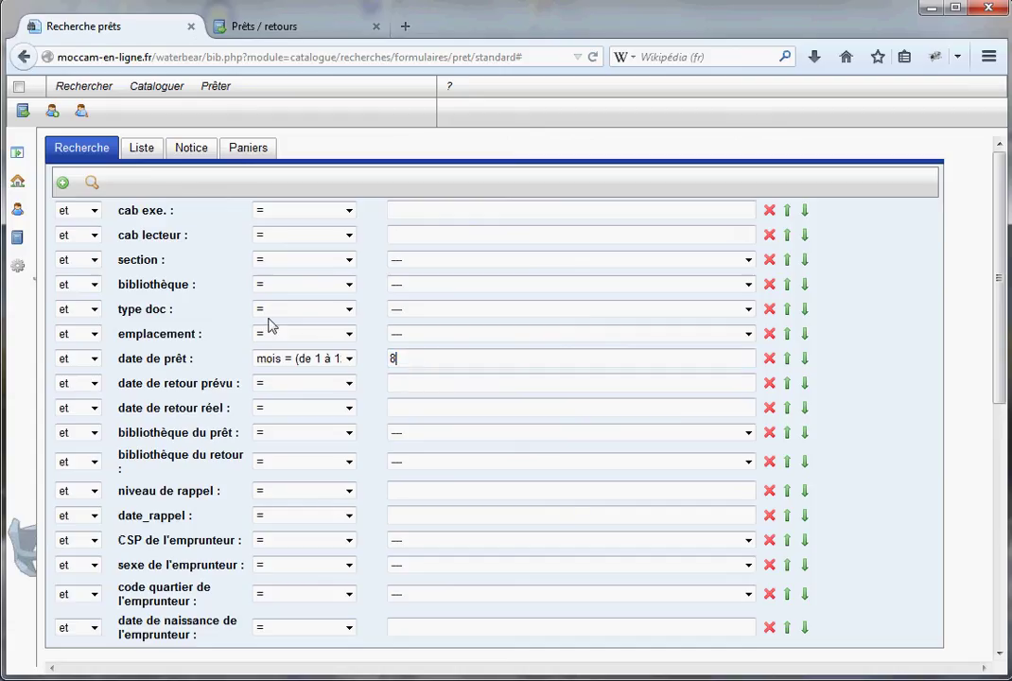
left_click(91, 184)
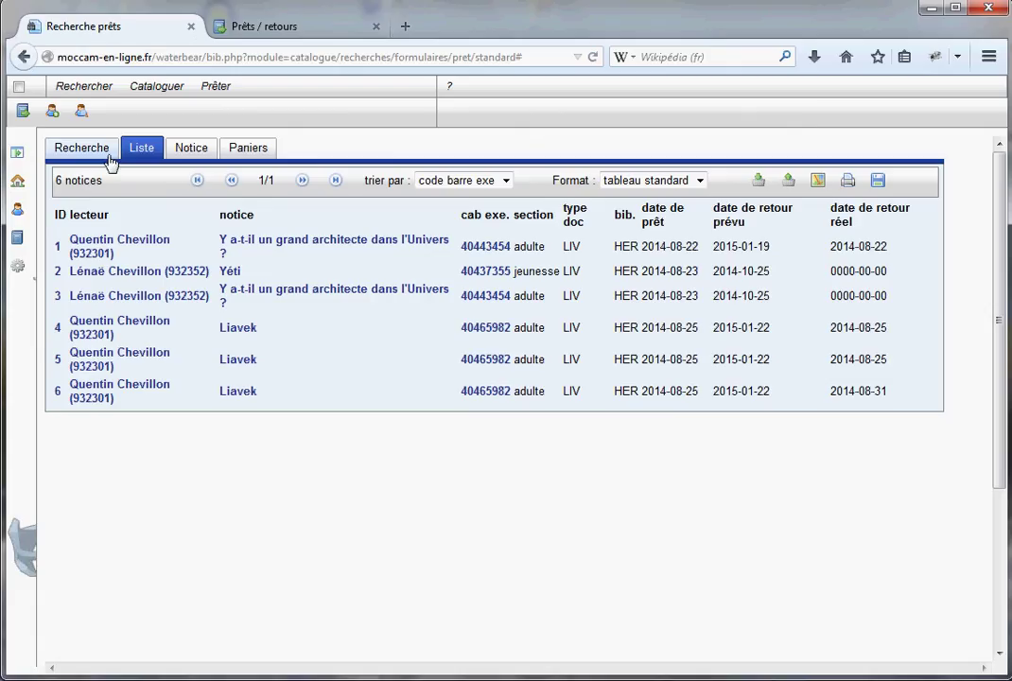
Step: Search the loans made on a Sunday by setting date de prêt to jour (de 1=dim à 7=sam) with value 1
left_click(84, 145)
left_click(349, 358)
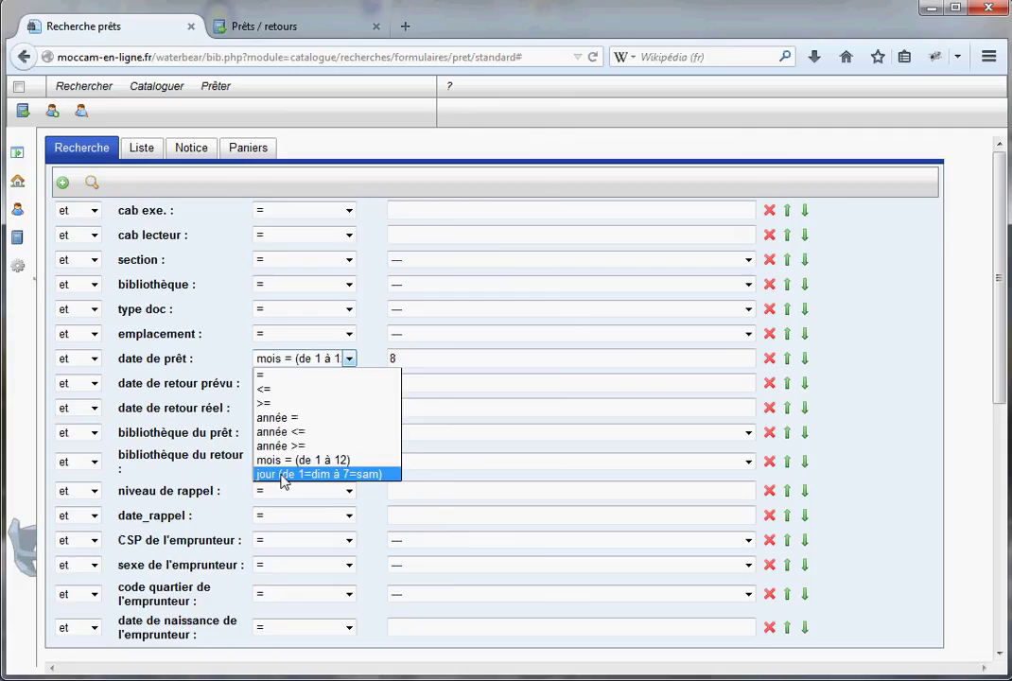
left_click(283, 475)
double_click(408, 353)
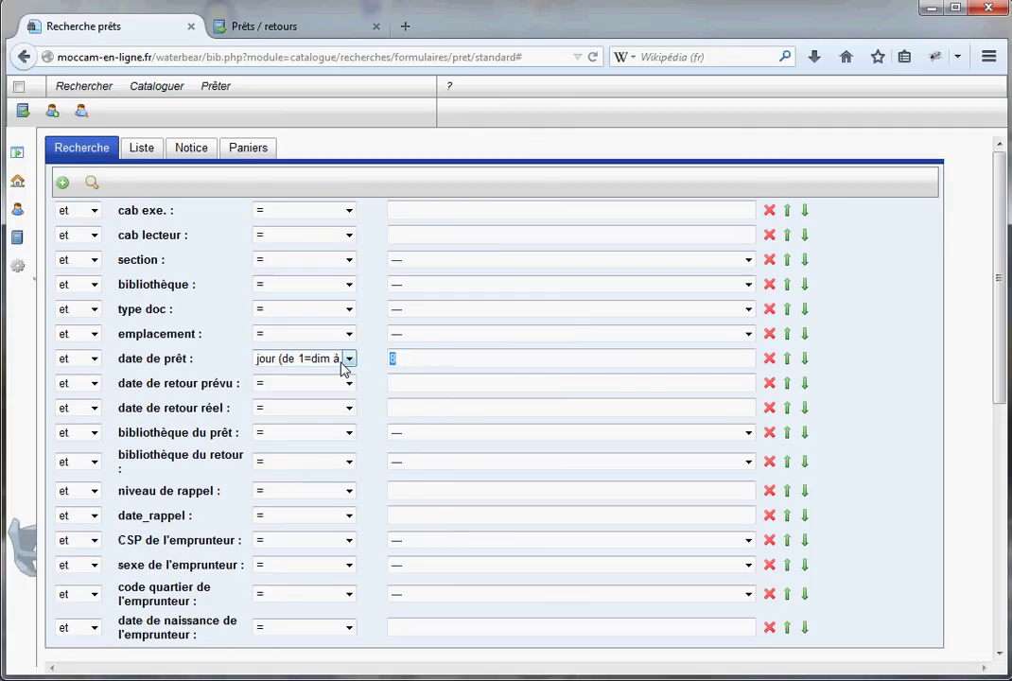
type("1")
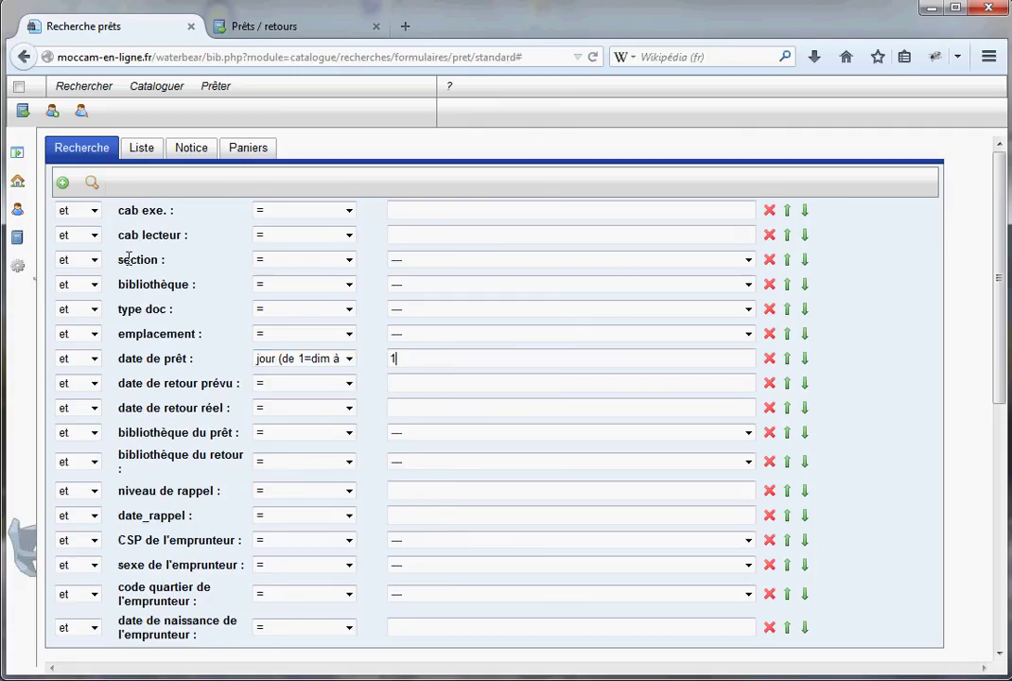
left_click(94, 185)
Step: Change the date de prêt criterion to année = with the keyword an and run the loan search
left_click(82, 152)
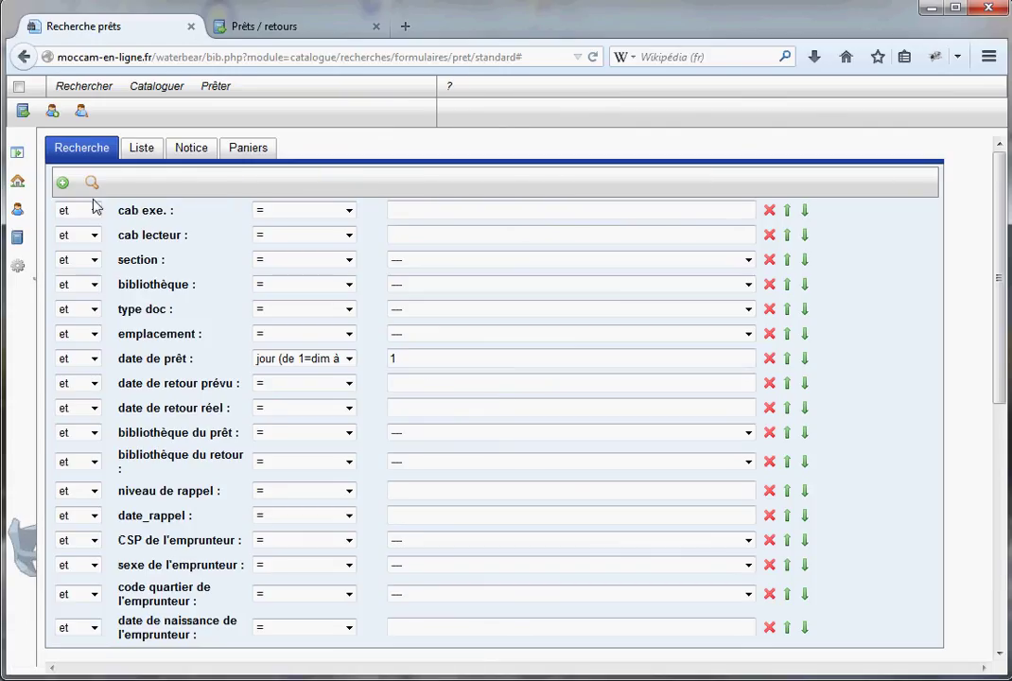
left_click(349, 359)
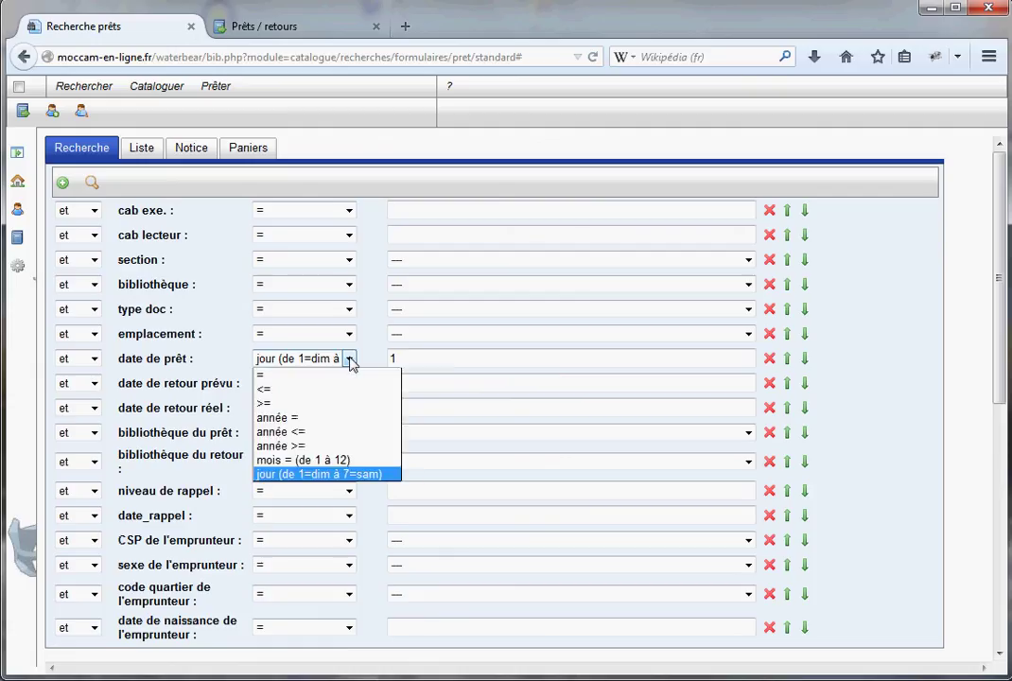
left_click(290, 418)
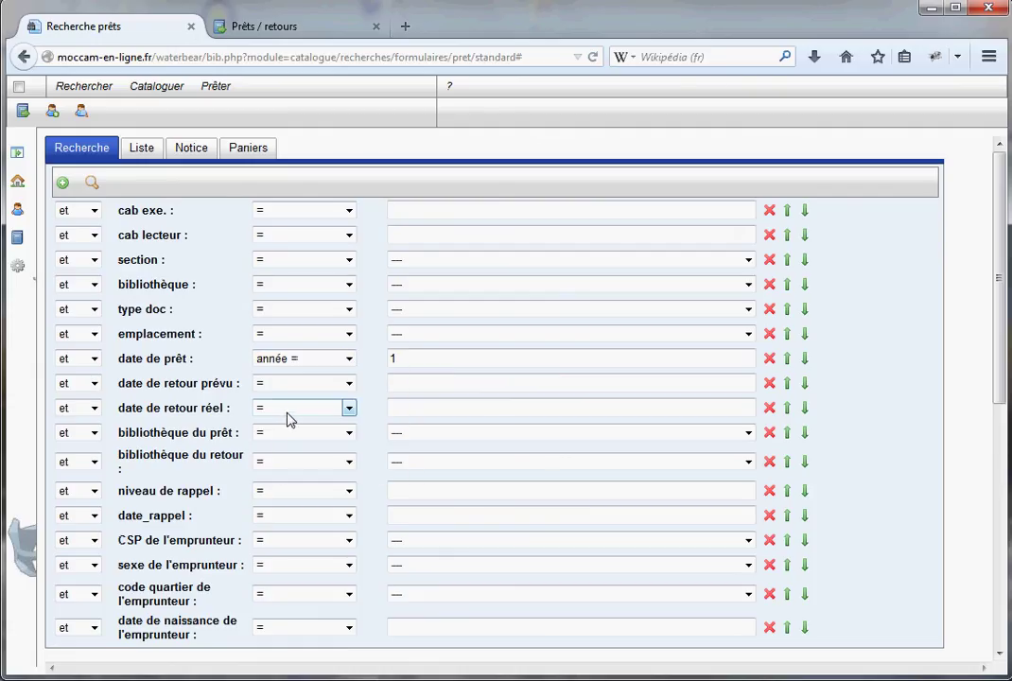
double_click(401, 358)
type("an")
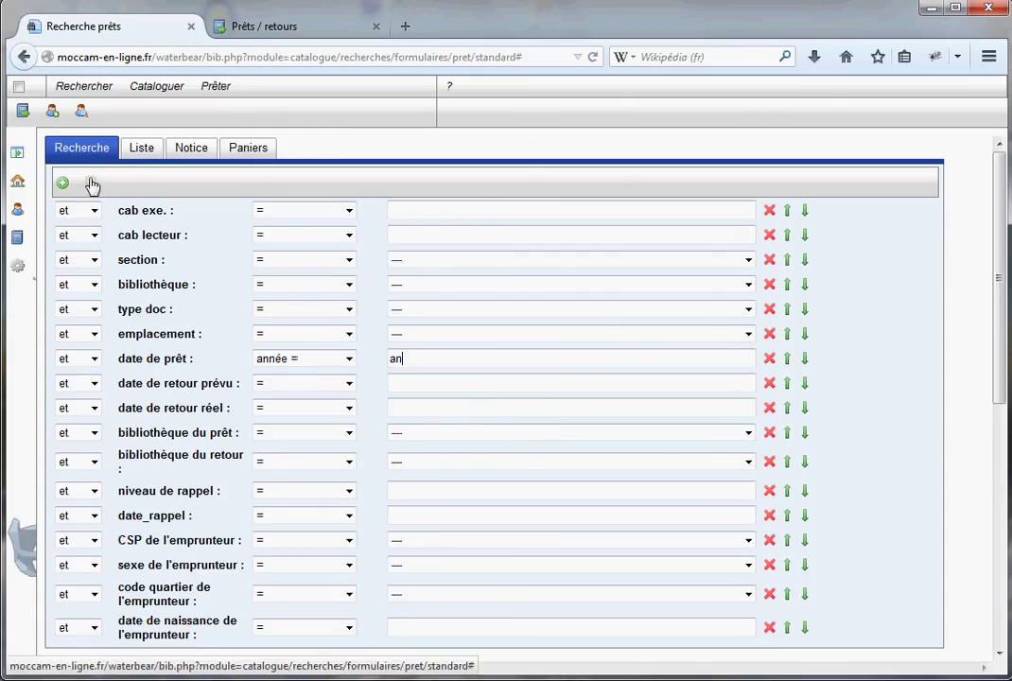
key("Return")
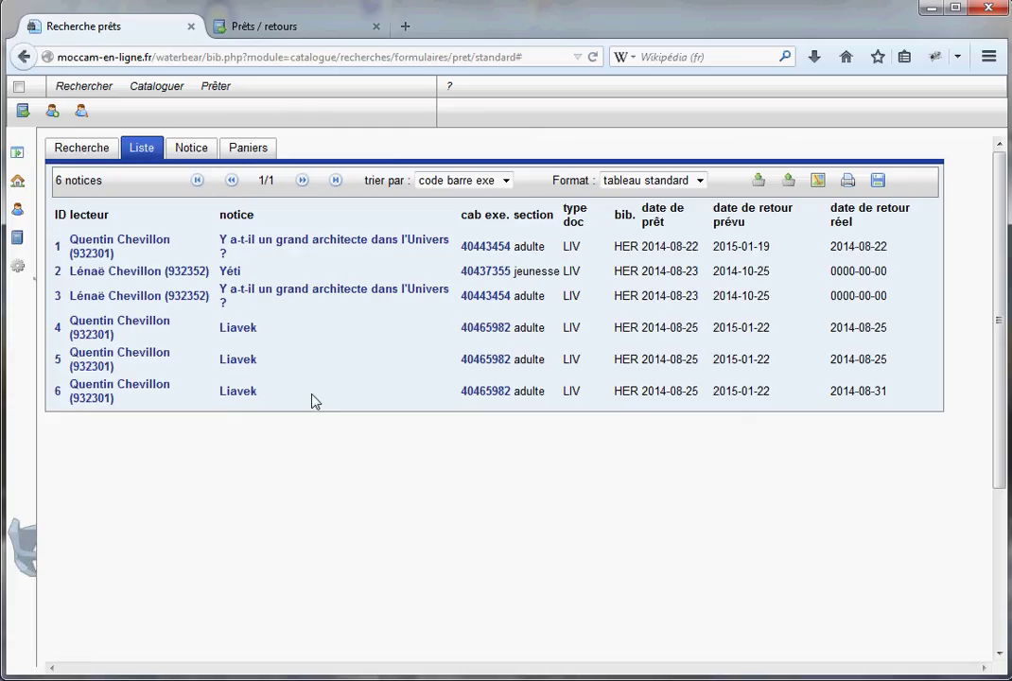
Step: Change the date de prêt year keyword to an1 and run the loan search again
left_click(84, 151)
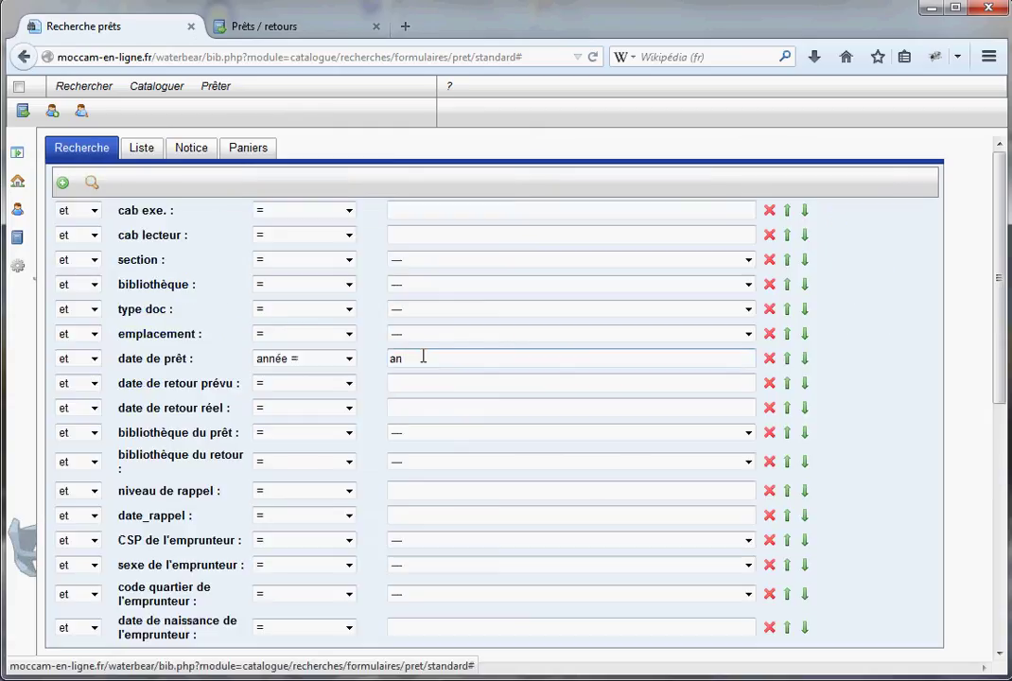
type("1")
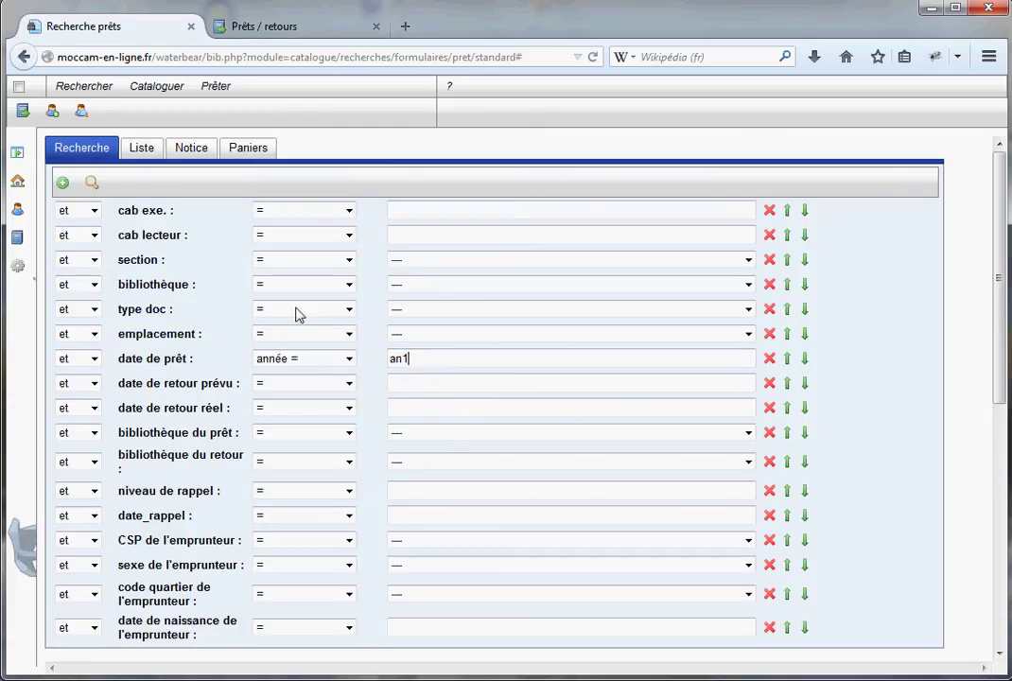
left_click(90, 184)
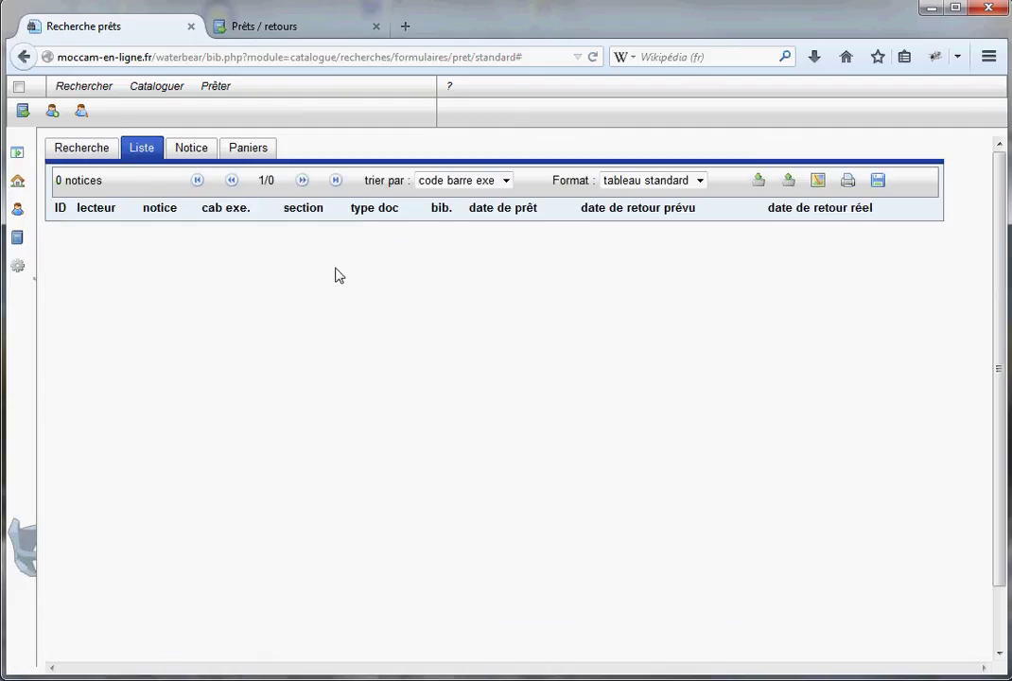
Step: Return to the loan criteria and set the date de prêt year keyword to an2
left_click(82, 148)
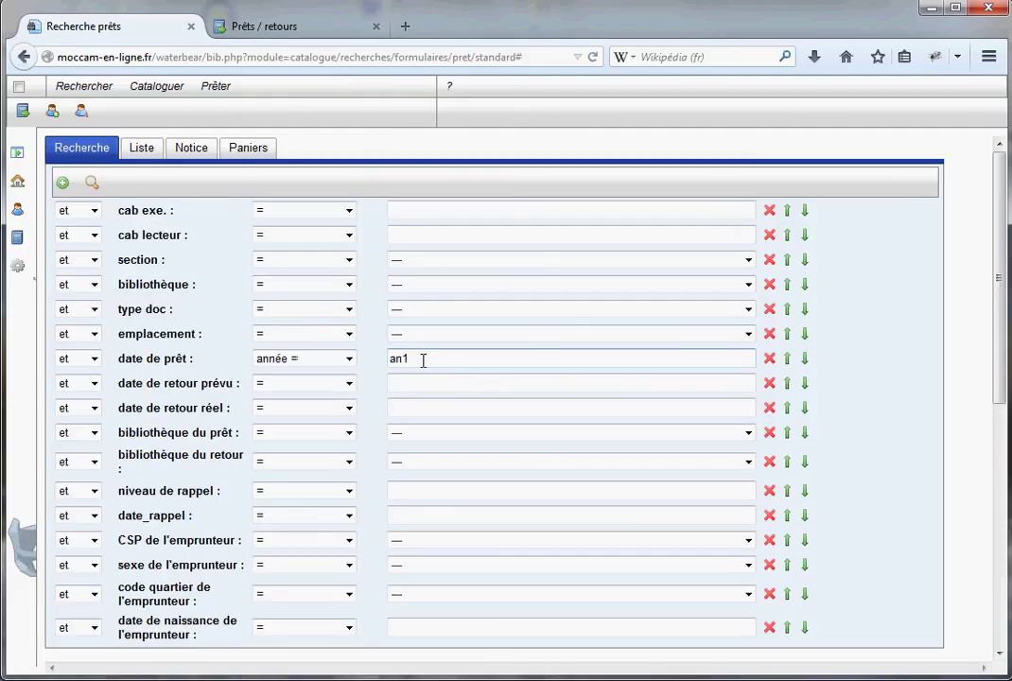
left_click(423, 360)
key("BackSpace")
type("2")
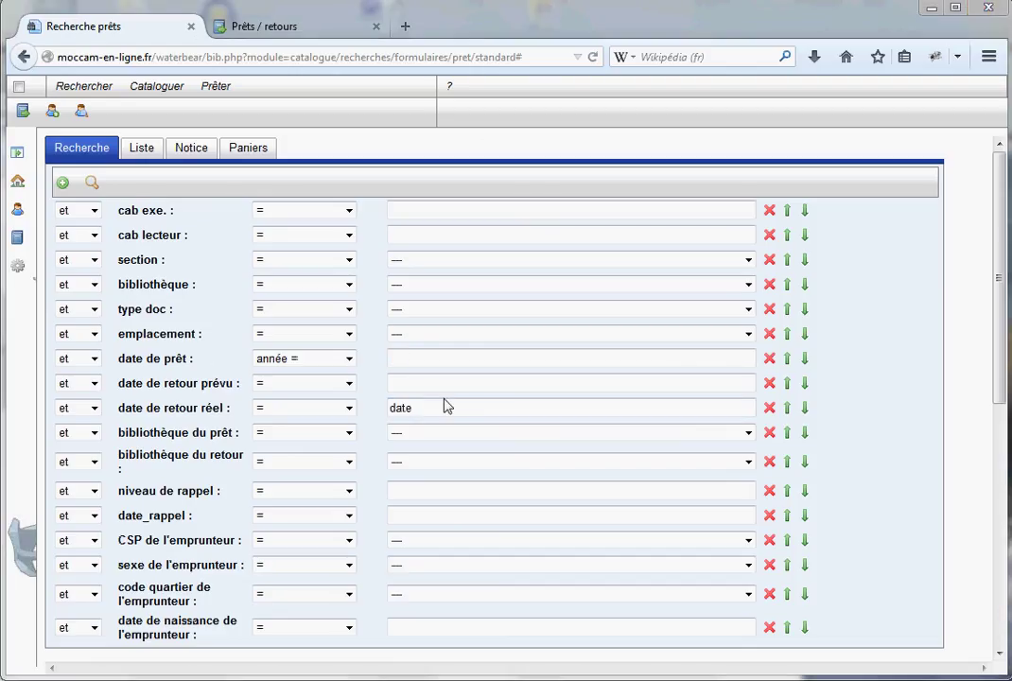
Step: Search the loans whose date de retour réel equals the keyword date
left_click(414, 407)
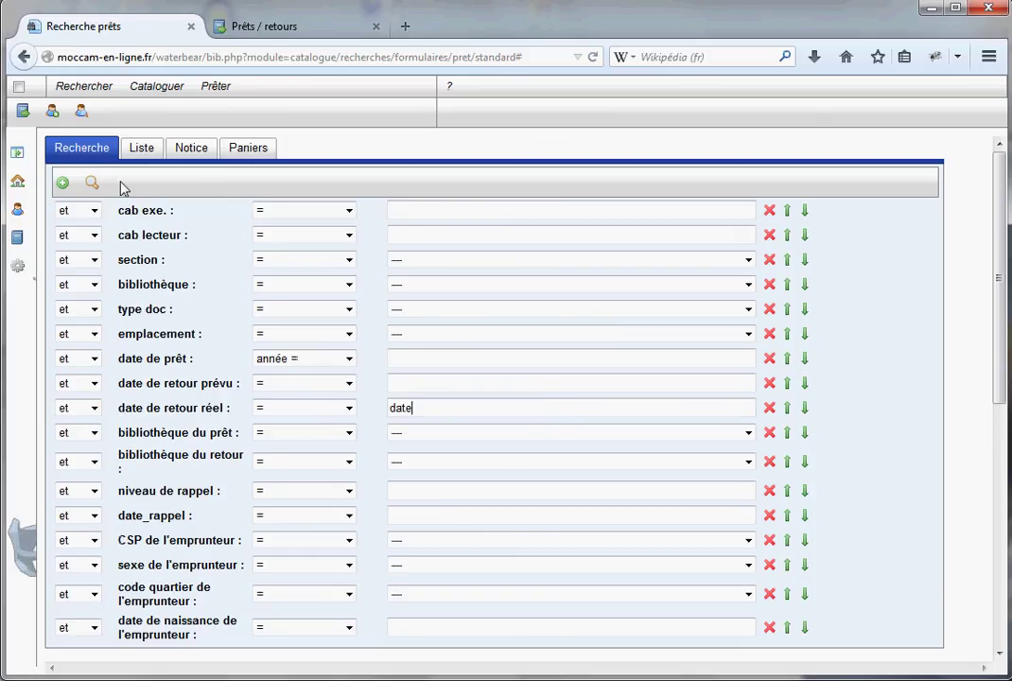
left_click(63, 182)
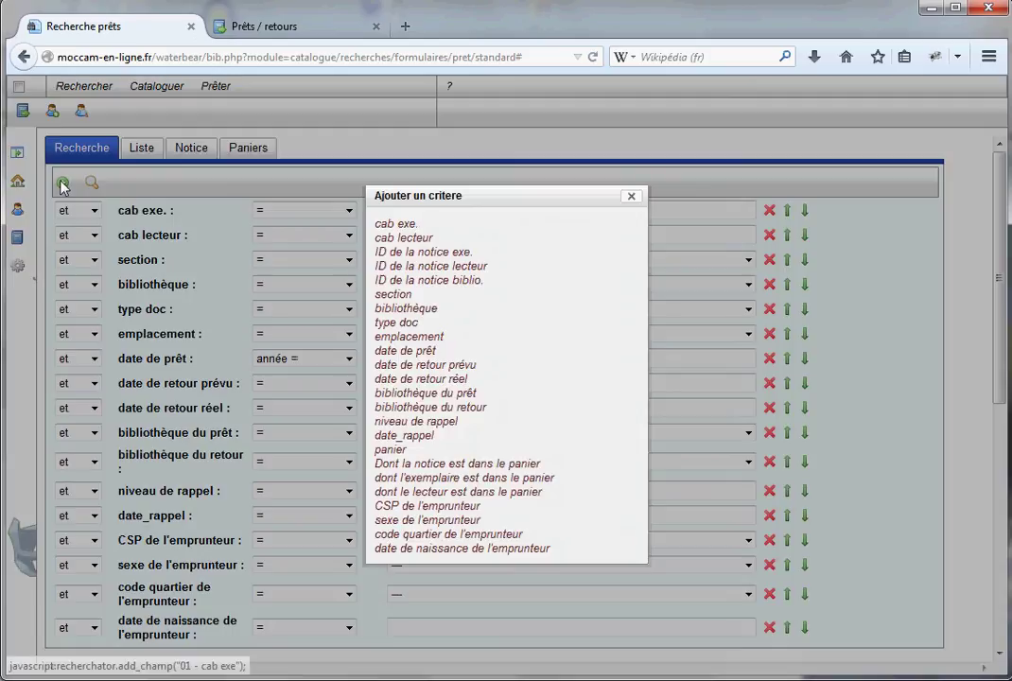
left_click(631, 201)
left_click(91, 182)
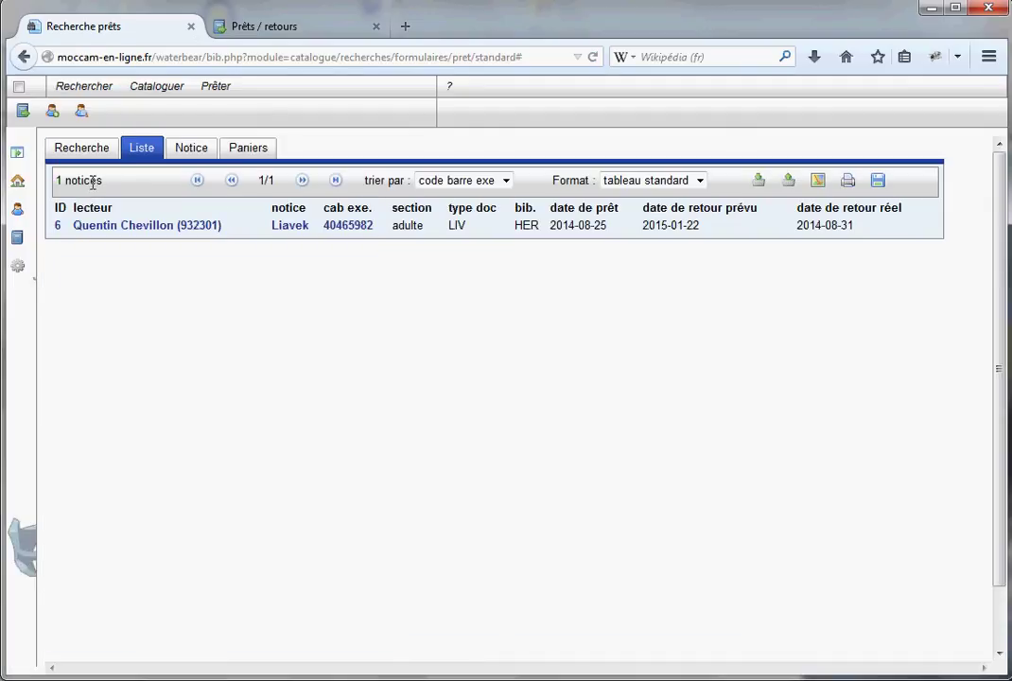
Step: Try the keywords date1, date2, date3 and date_ann in turn in the date de retour réel criterion
left_click(58, 154)
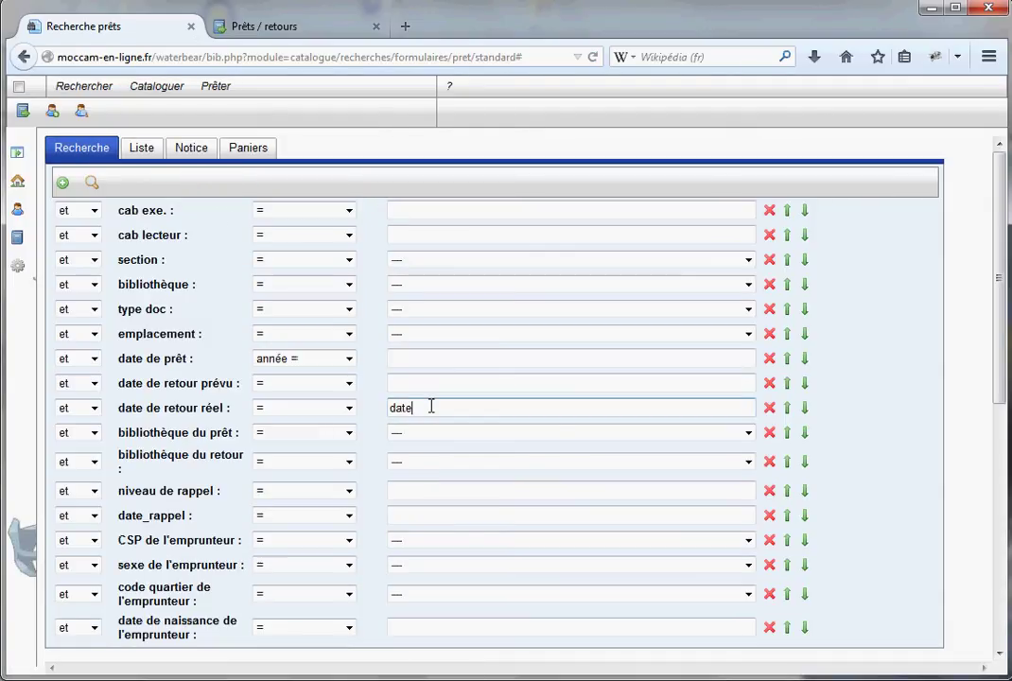
type("1")
key("BackSpace")
type("2")
key("BackSpace")
type("3")
key("BackSpace")
type("_an")
type("n")
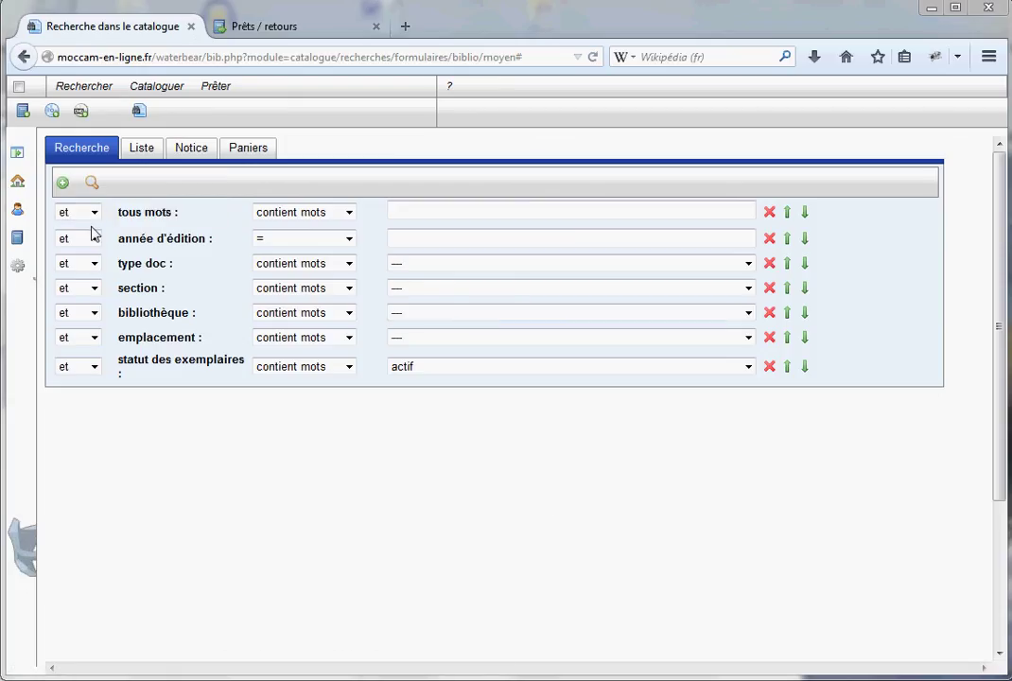
Step: Add the nb. exemplaires criterion to the document search, set it to >= 1 and run the search
left_click(63, 185)
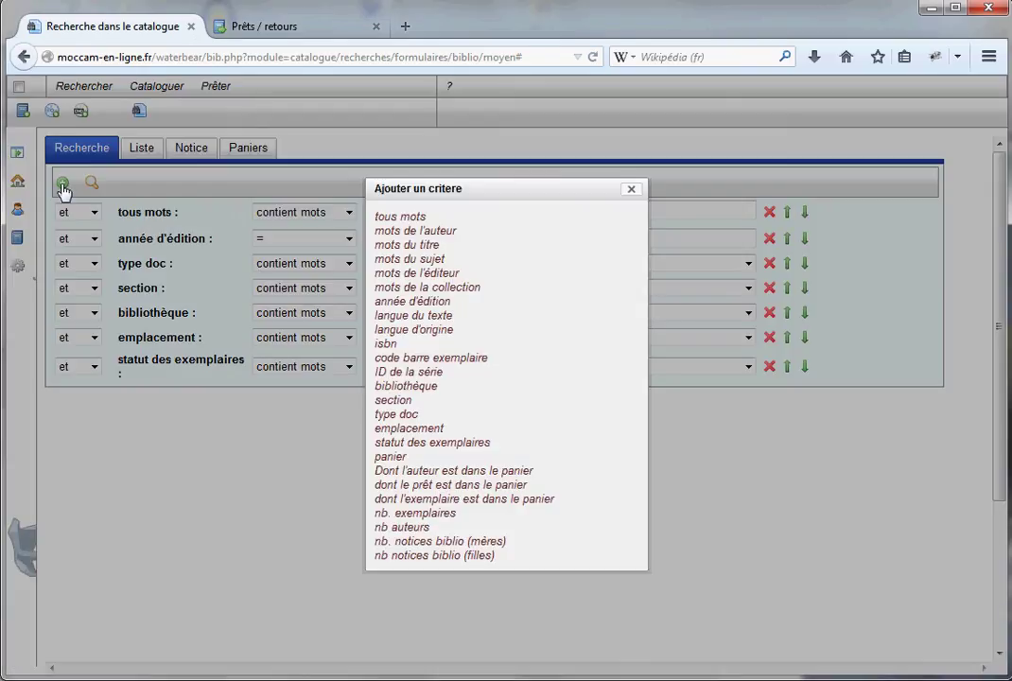
left_click(413, 513)
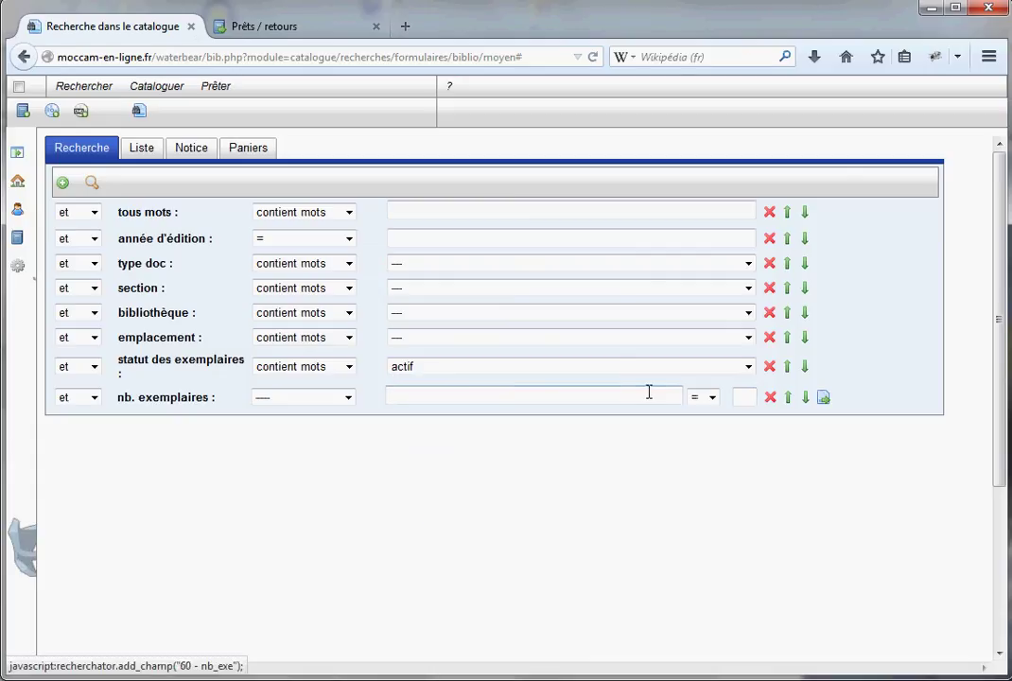
left_click(713, 397)
left_click(700, 444)
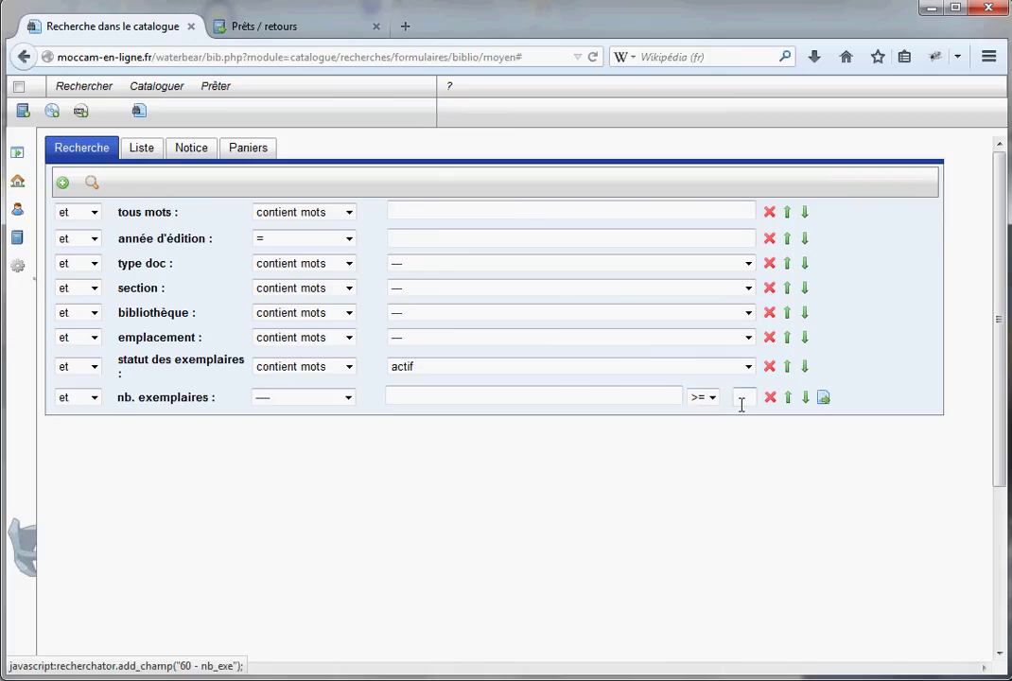
type("1")
key("Return")
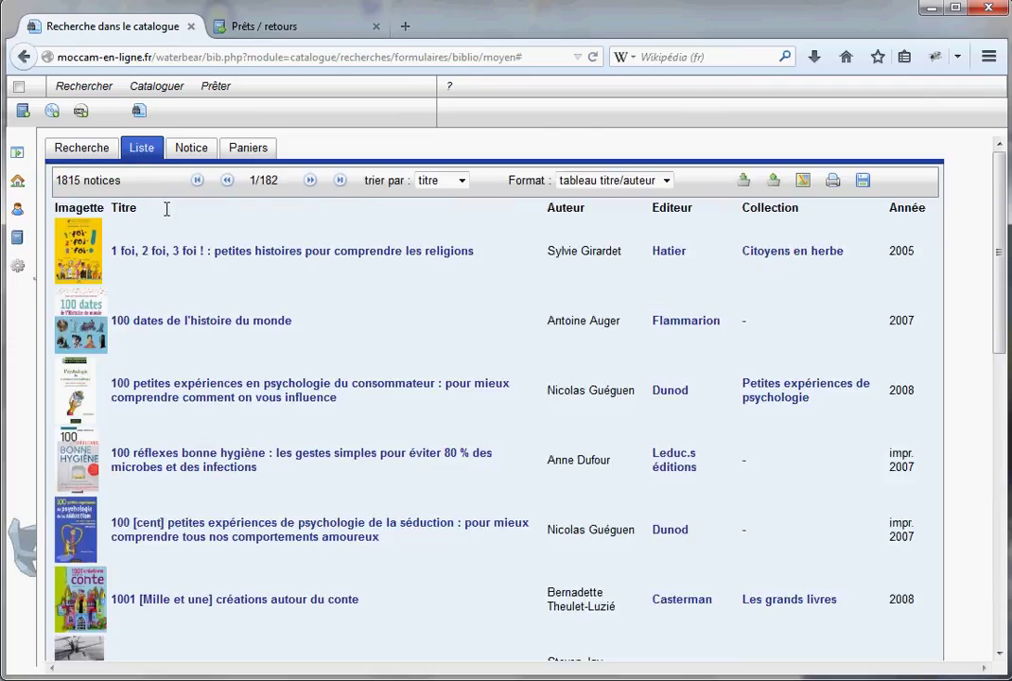
Step: Set the nb. exemplaires criterion to >= 2 and run the document search again
left_click(81, 148)
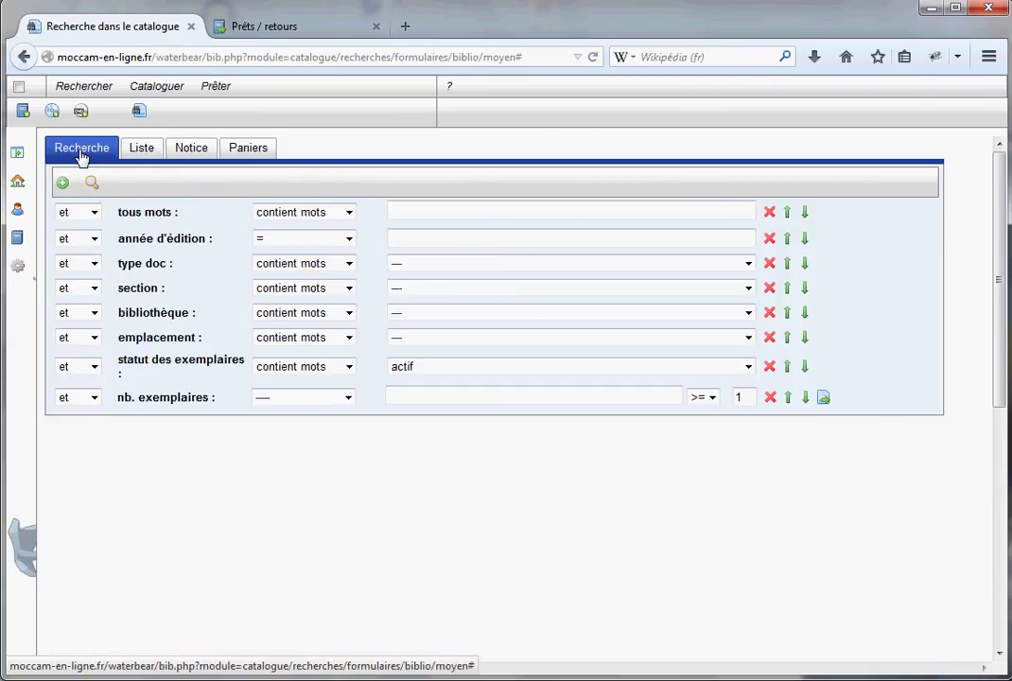
left_click(711, 397)
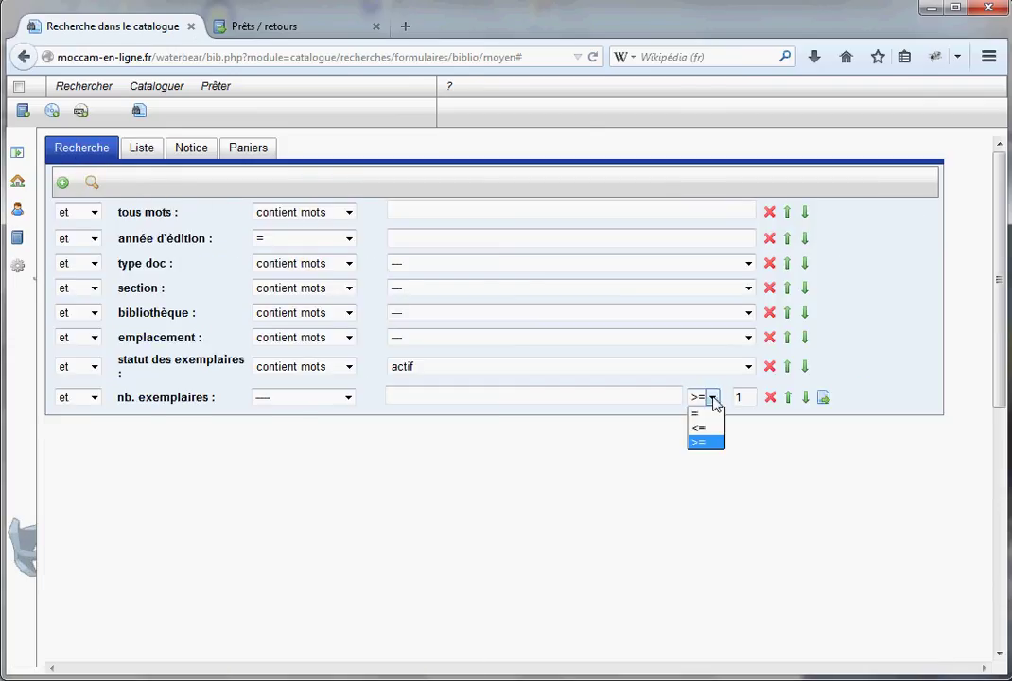
double_click(740, 397)
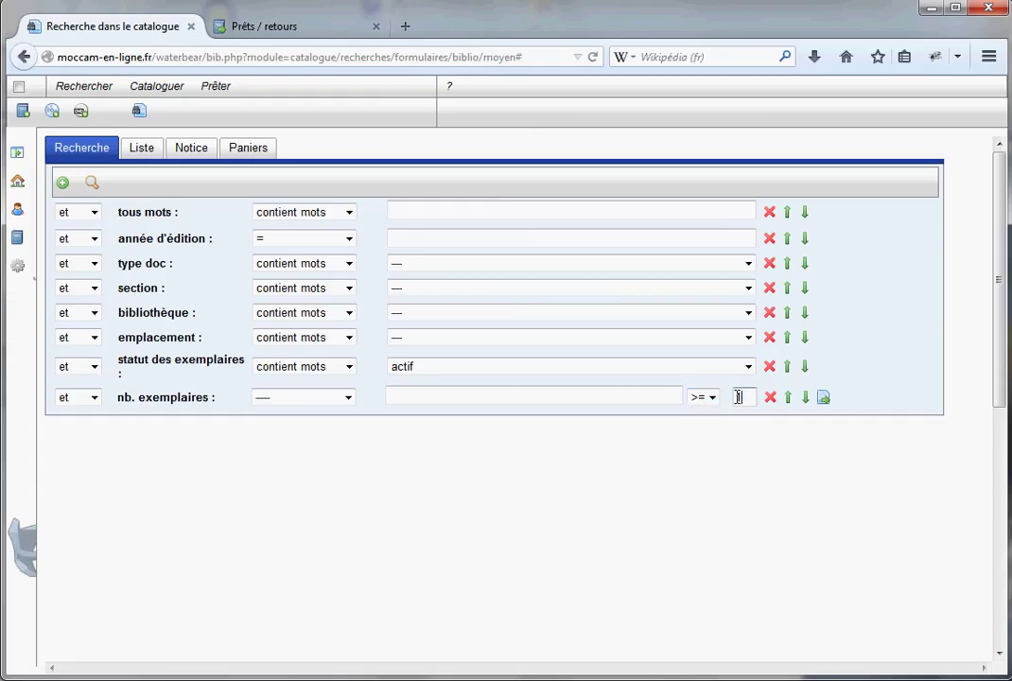
type("2")
left_click(91, 182)
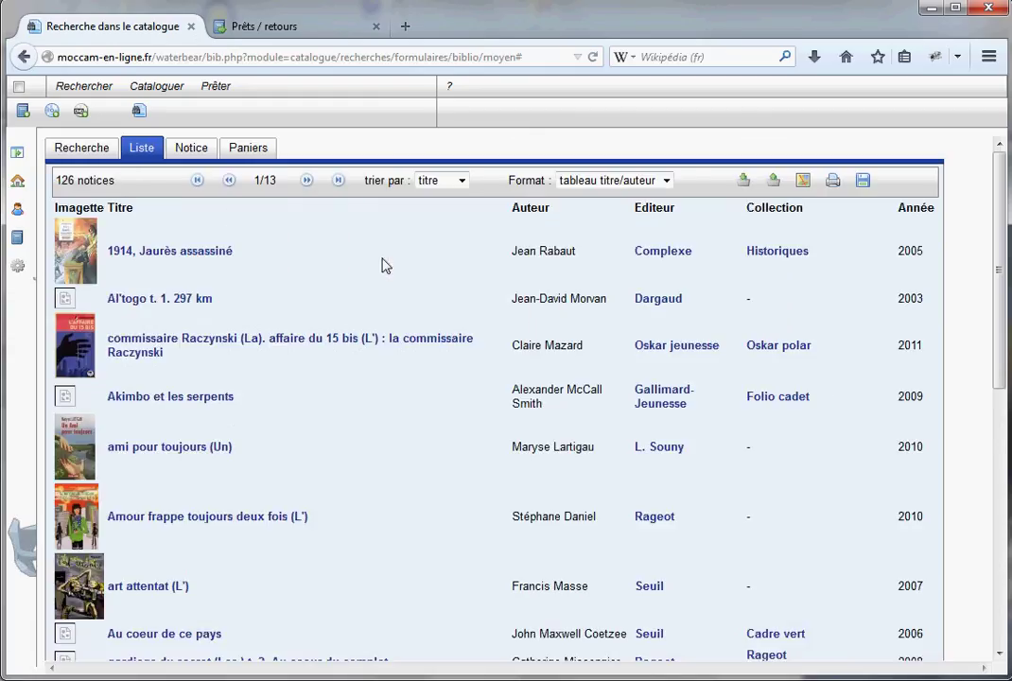
Step: Enter a in the nb. exemplaires basket field to view the suggested baskets, and clear the field again
left_click(81, 152)
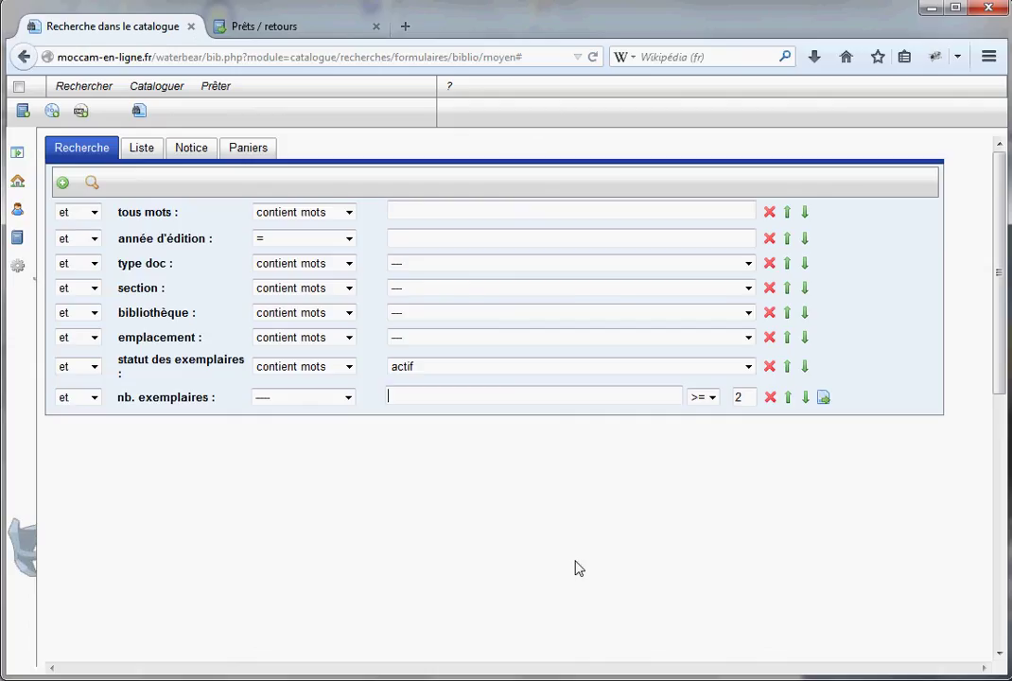
type("a")
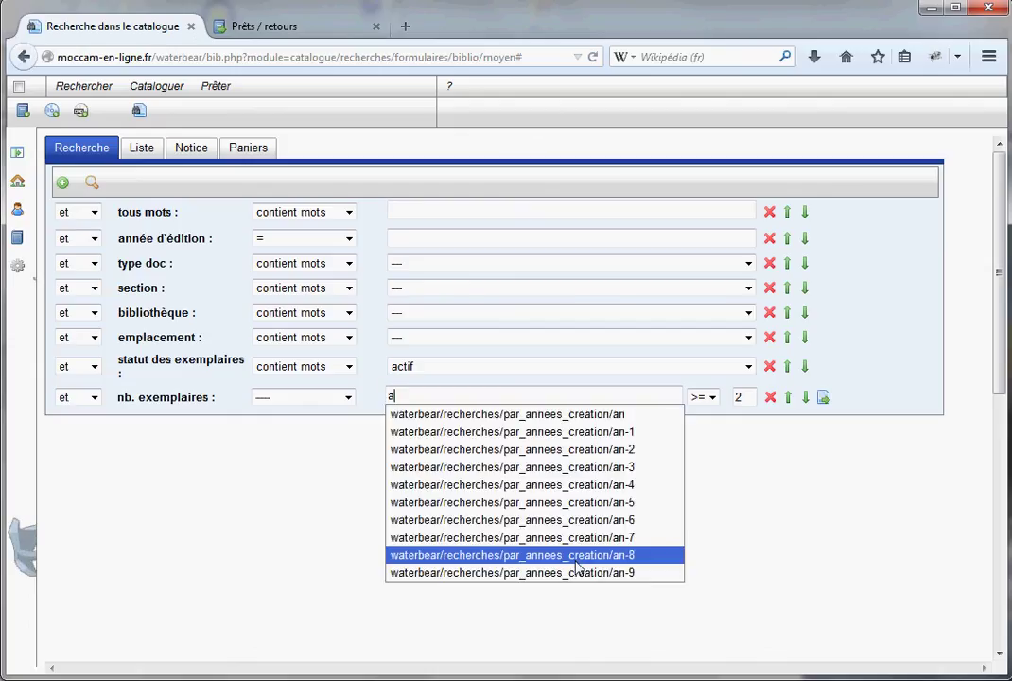
key("BackSpace")
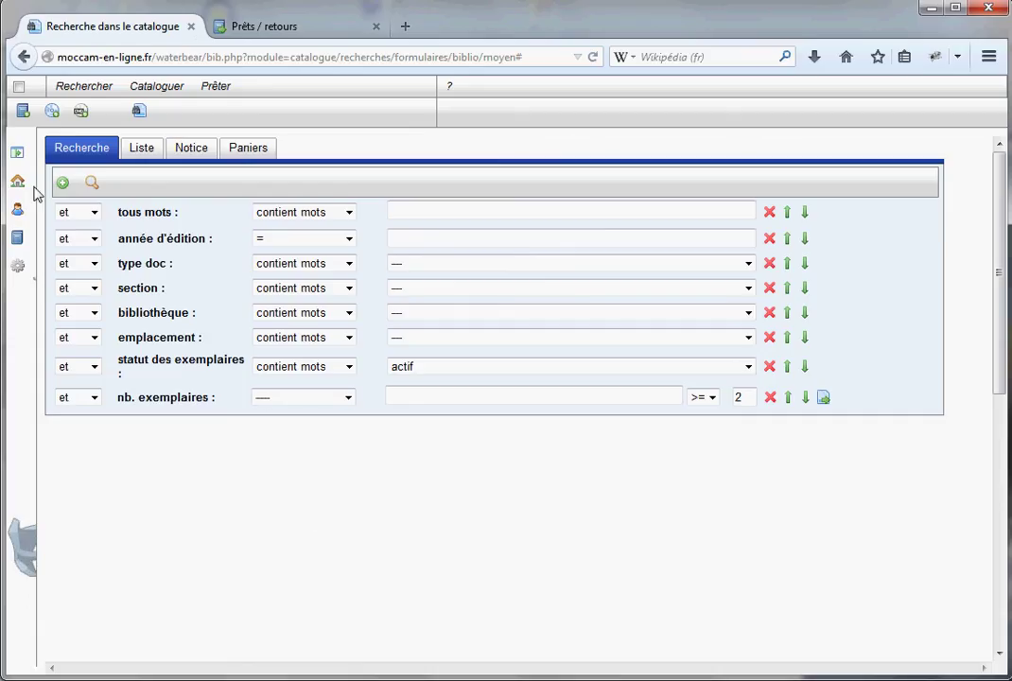
Step: Reopen the loan search form and look through its criteria down to the borrower's date of birth
left_click(85, 89)
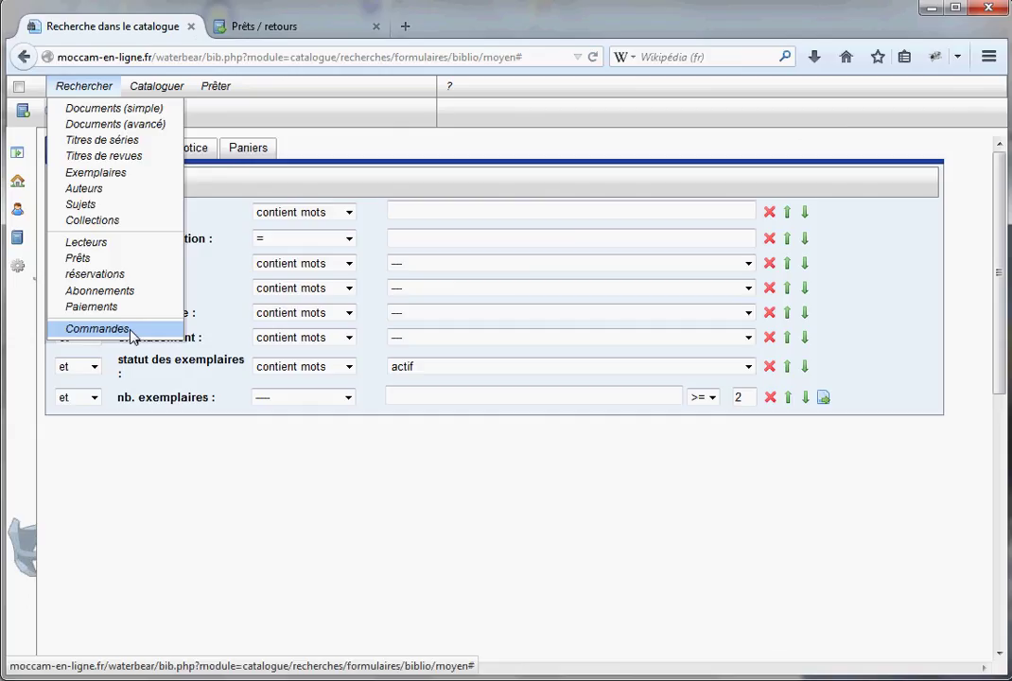
left_click(77, 258)
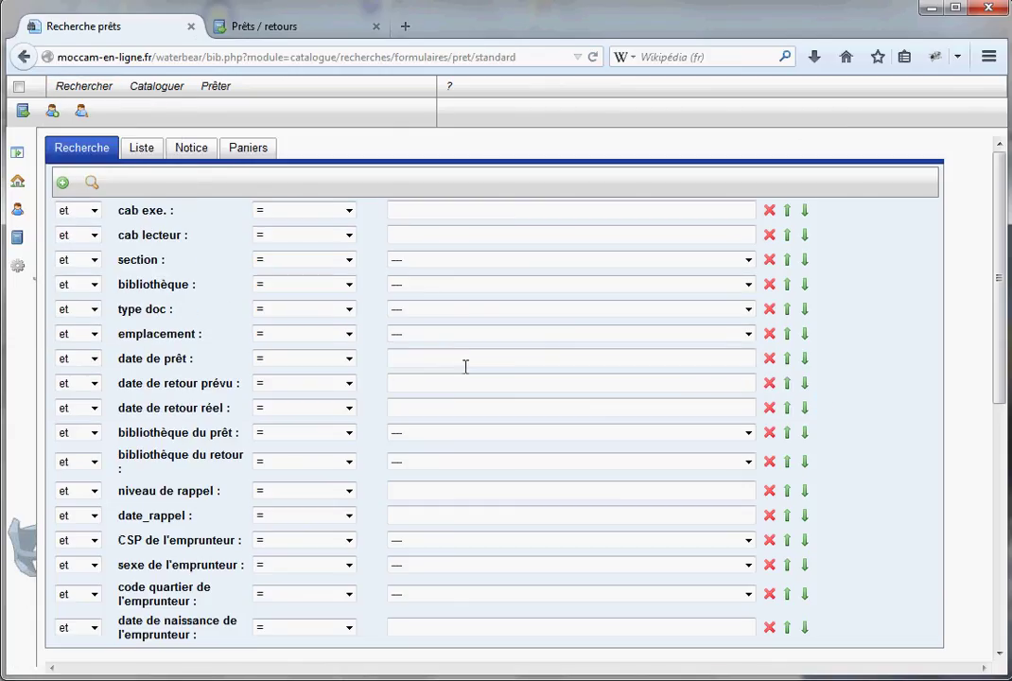
scroll(484, 442, "down", 2)
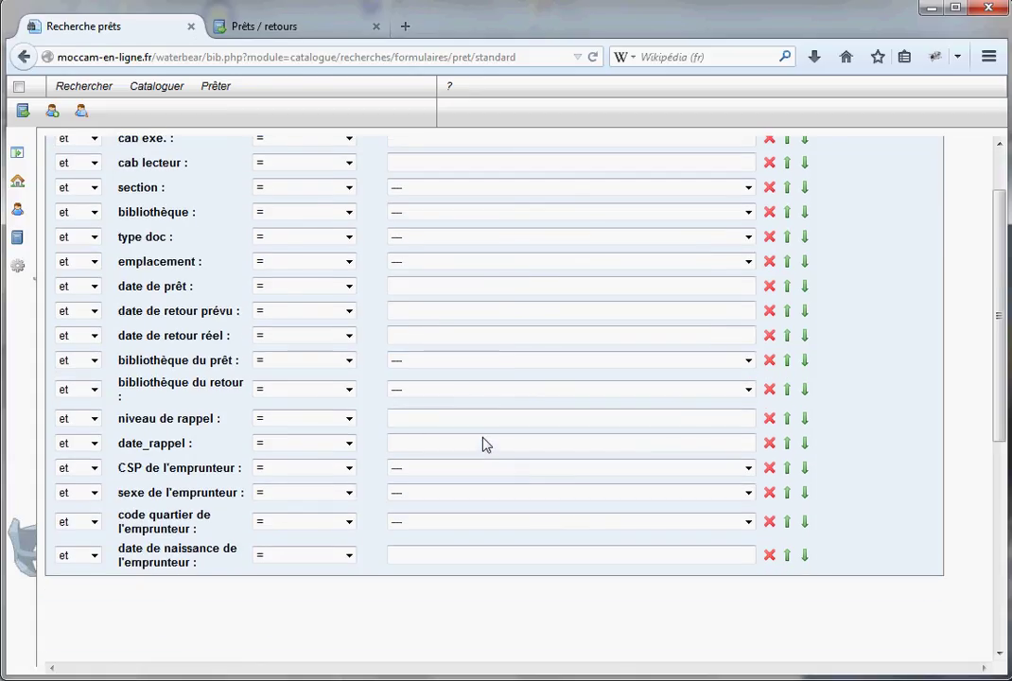